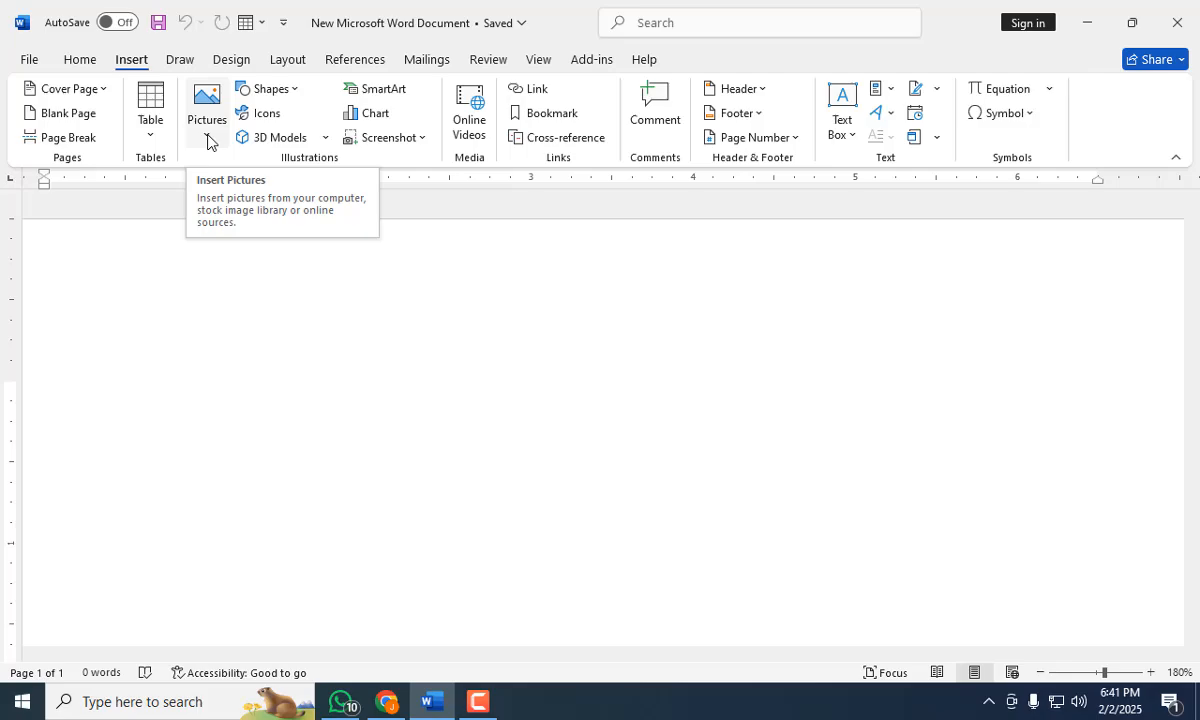
left_click(218, 127)
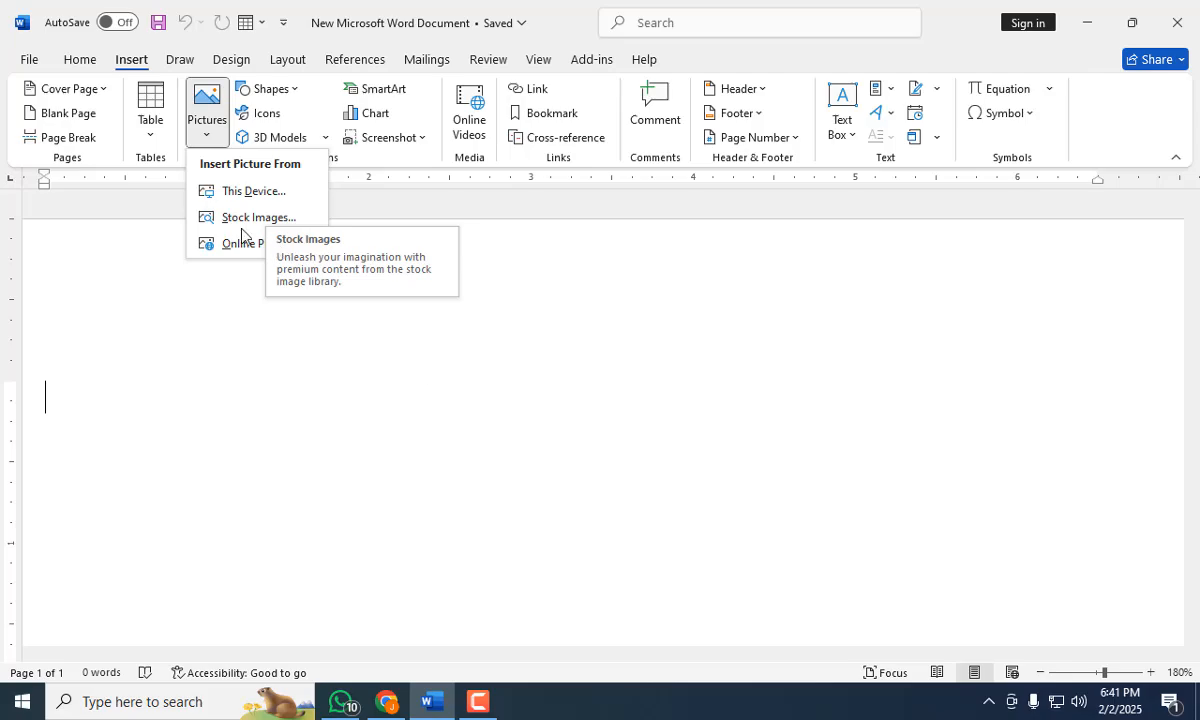
left_click(478, 701)
left_click(1103, 602)
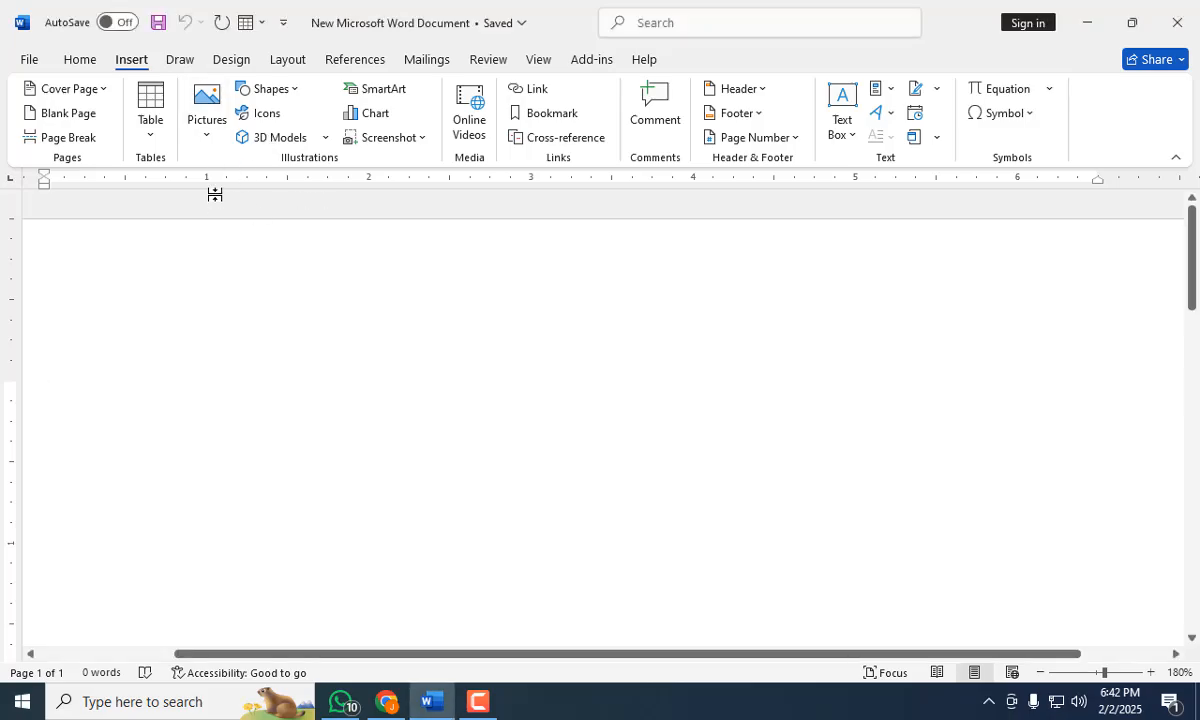
left_click(204, 119)
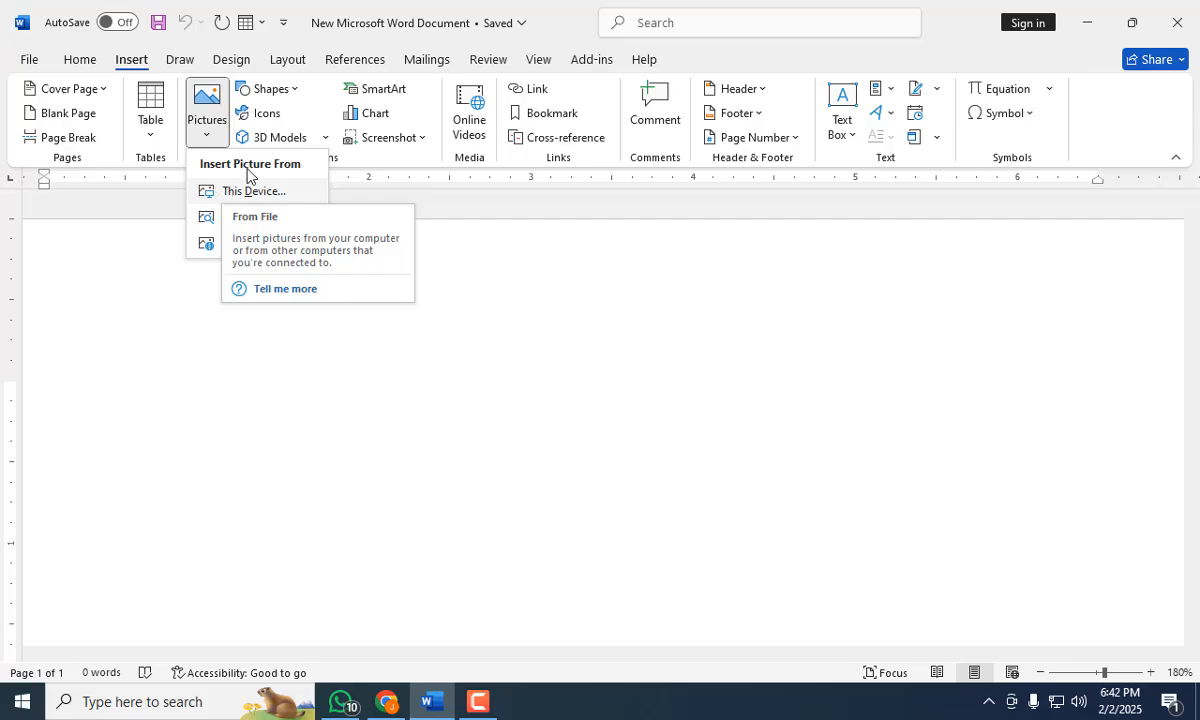
left_click(1083, 21)
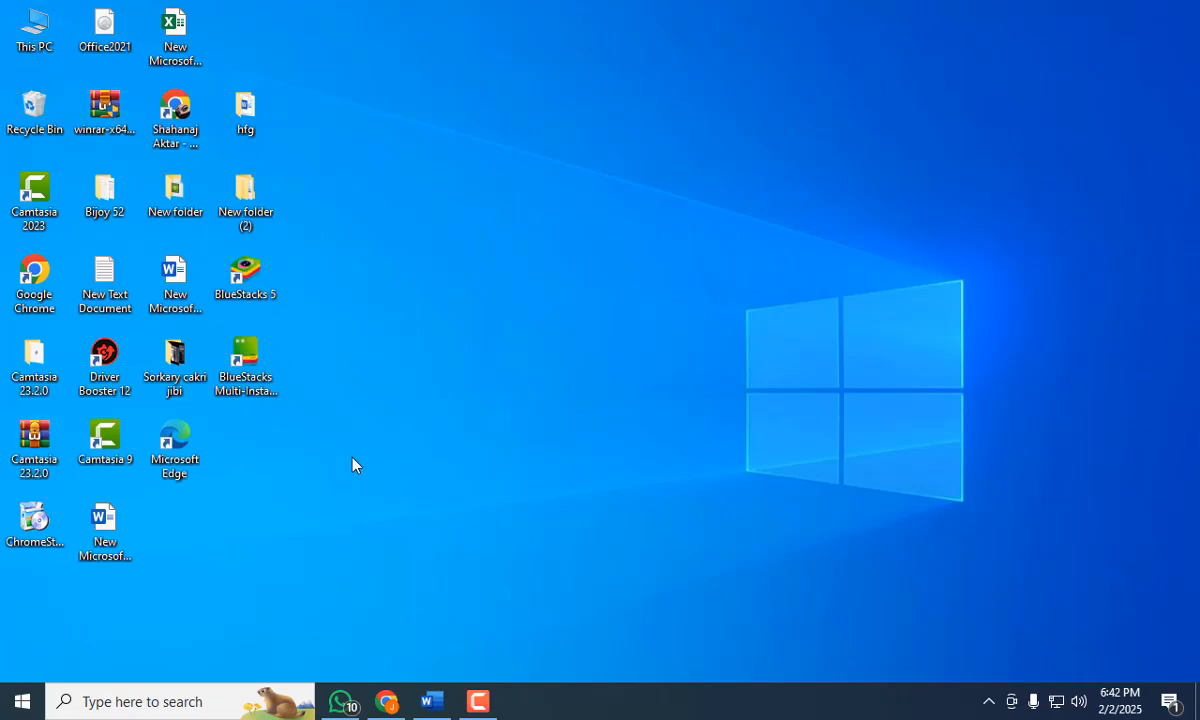
left_click(432, 701)
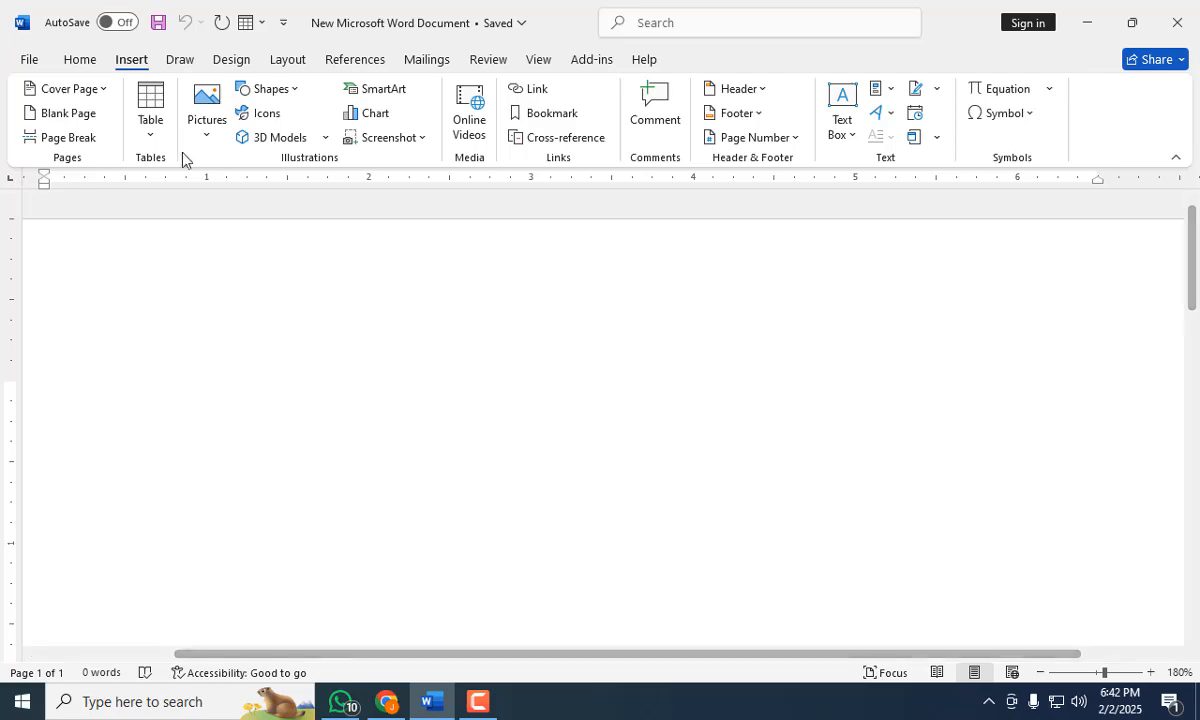
Insert the picture 12321 from the device's Downloads folder into the blank document.
left_click(210, 132)
left_click(250, 191)
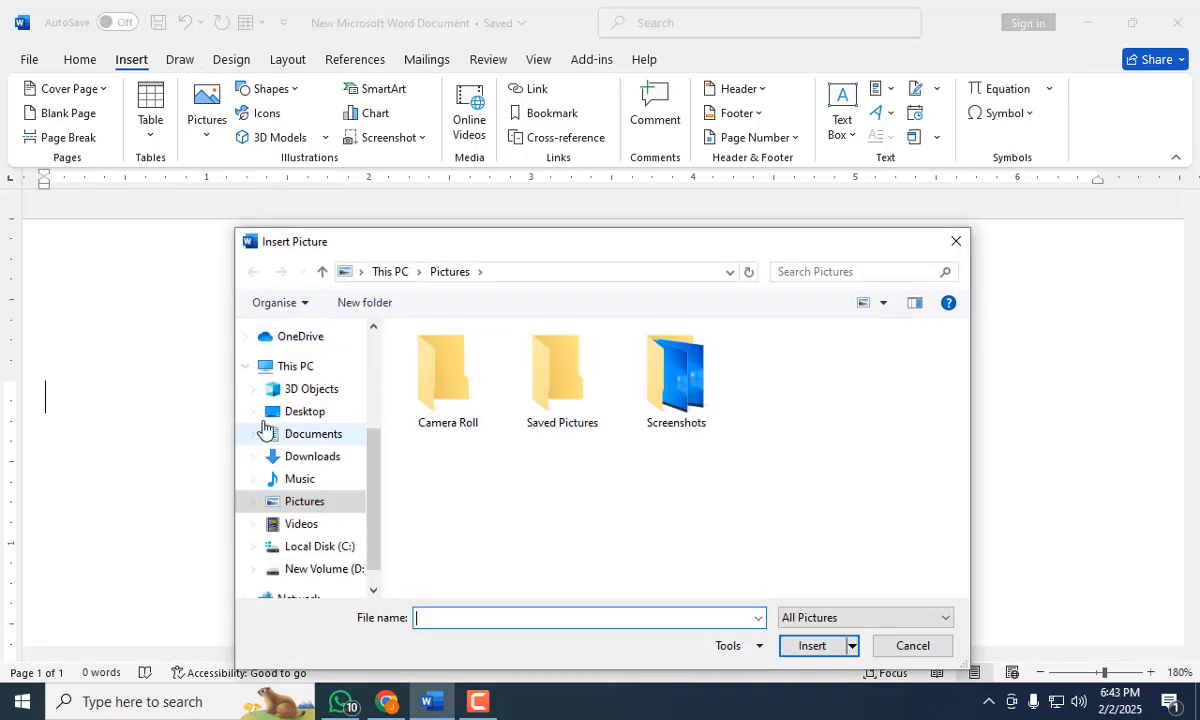
left_click(303, 457)
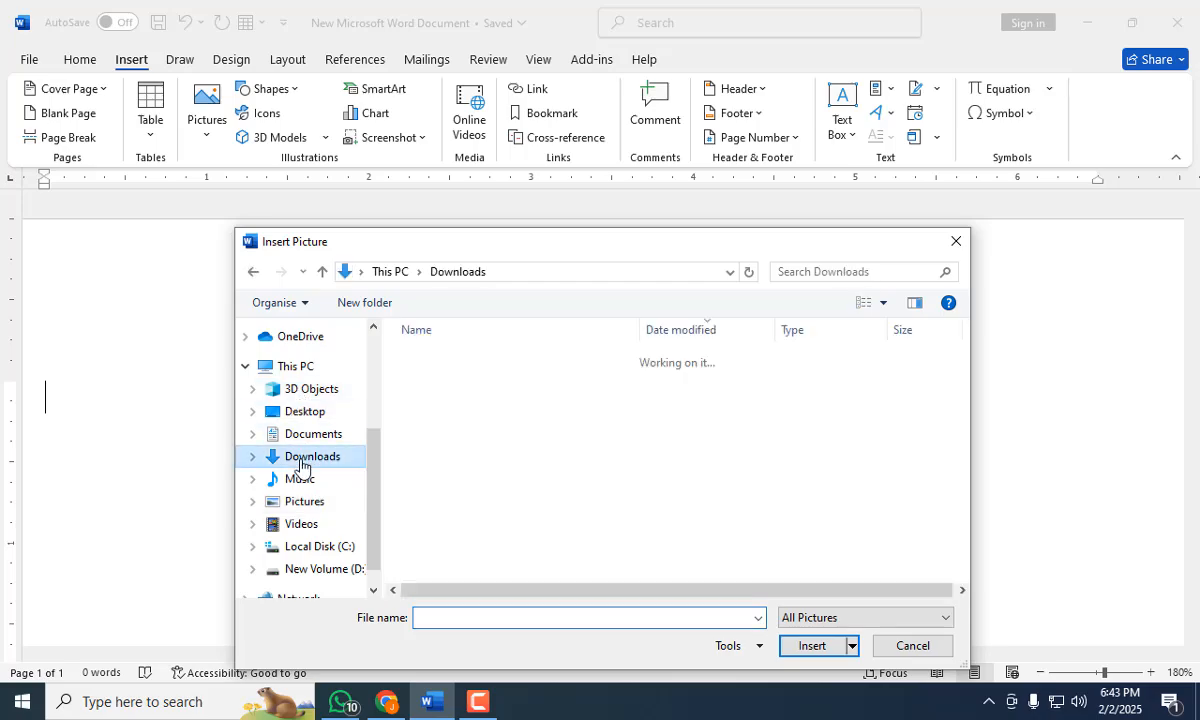
left_click(437, 443)
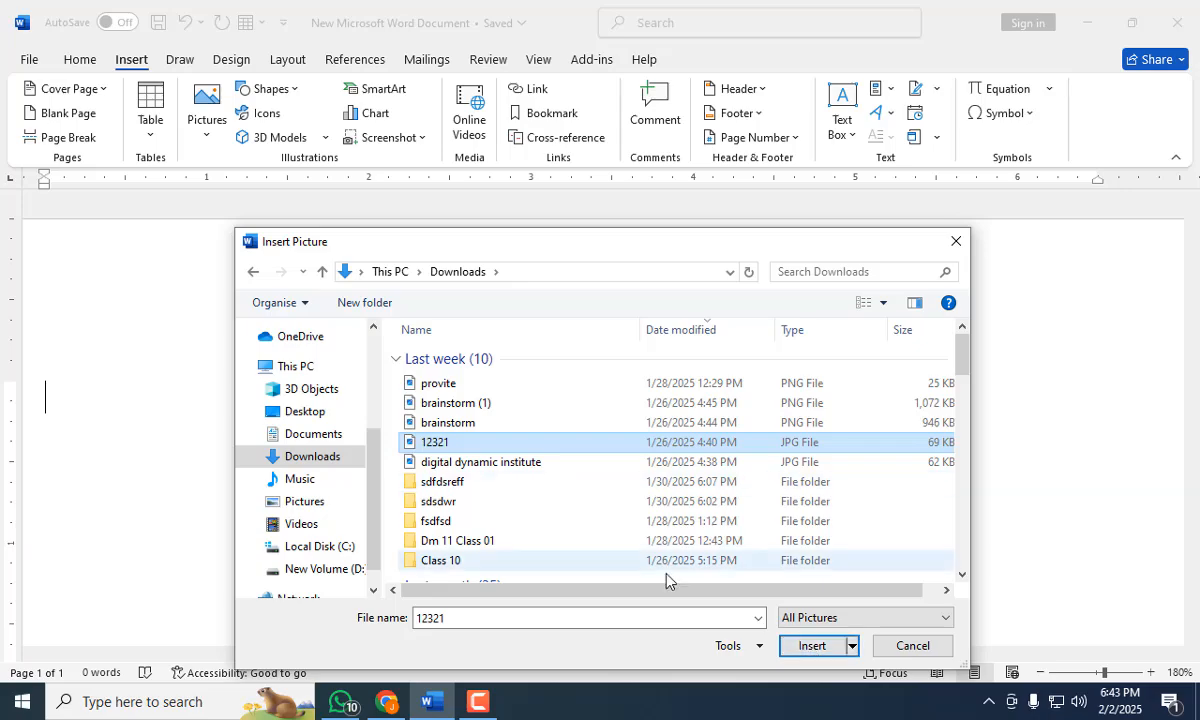
left_click(812, 646)
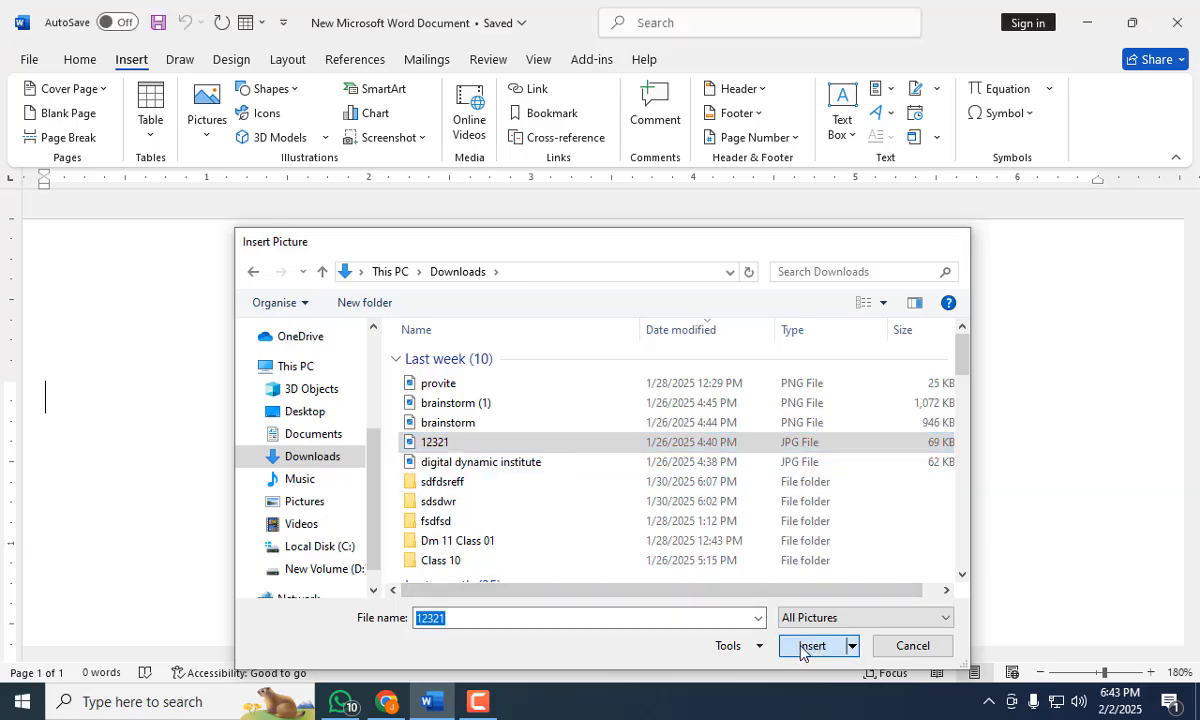
Shrink the inserted course flyer picture proportionally to about 2.54" high by 3.83" wide.
scroll(550, 434, "down", 3)
scroll(540, 432, "down", 5)
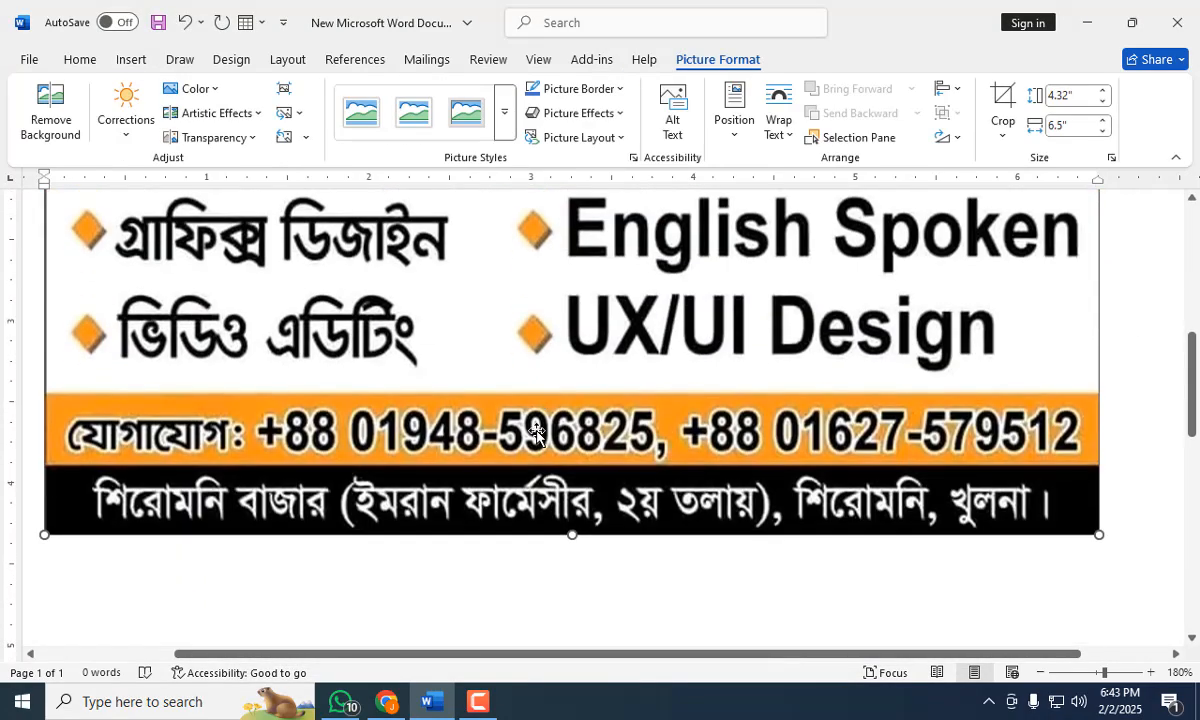
scroll(537, 430, "up", 3)
scroll(536, 432, "up", 2)
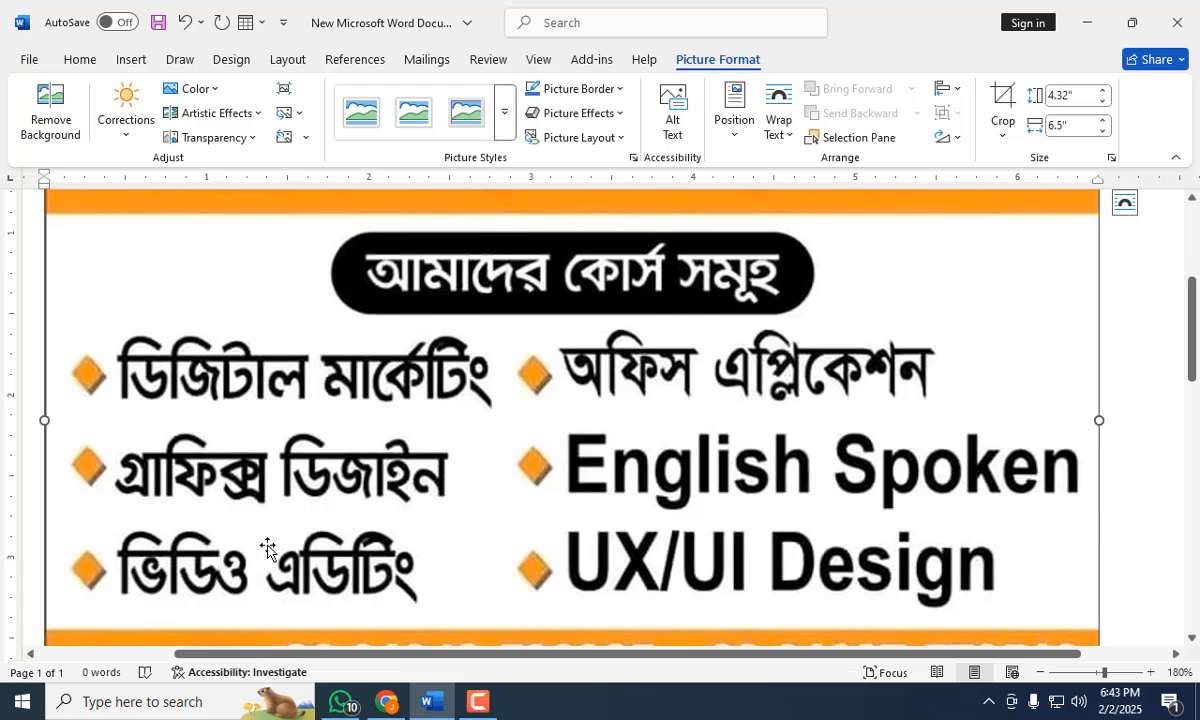
scroll(346, 528, "up", 3)
scroll(346, 528, "down", 2)
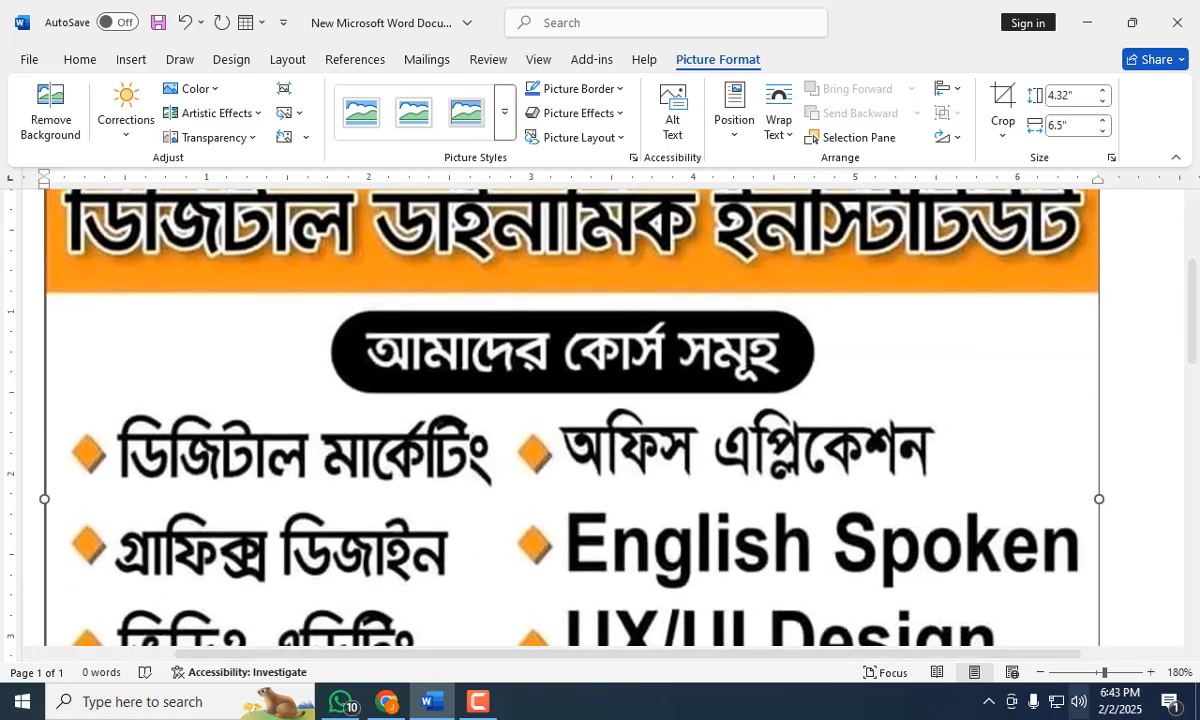
left_click(1090, 673)
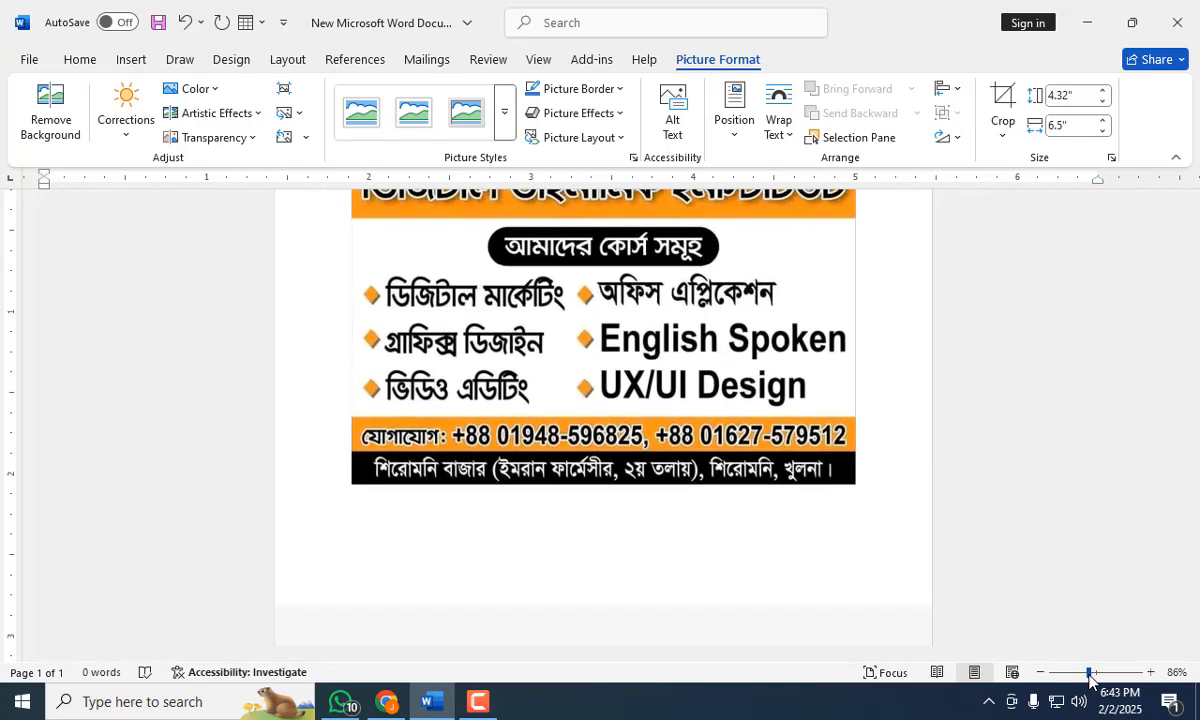
scroll(956, 554, "up", 1)
scroll(958, 554, "up", 1)
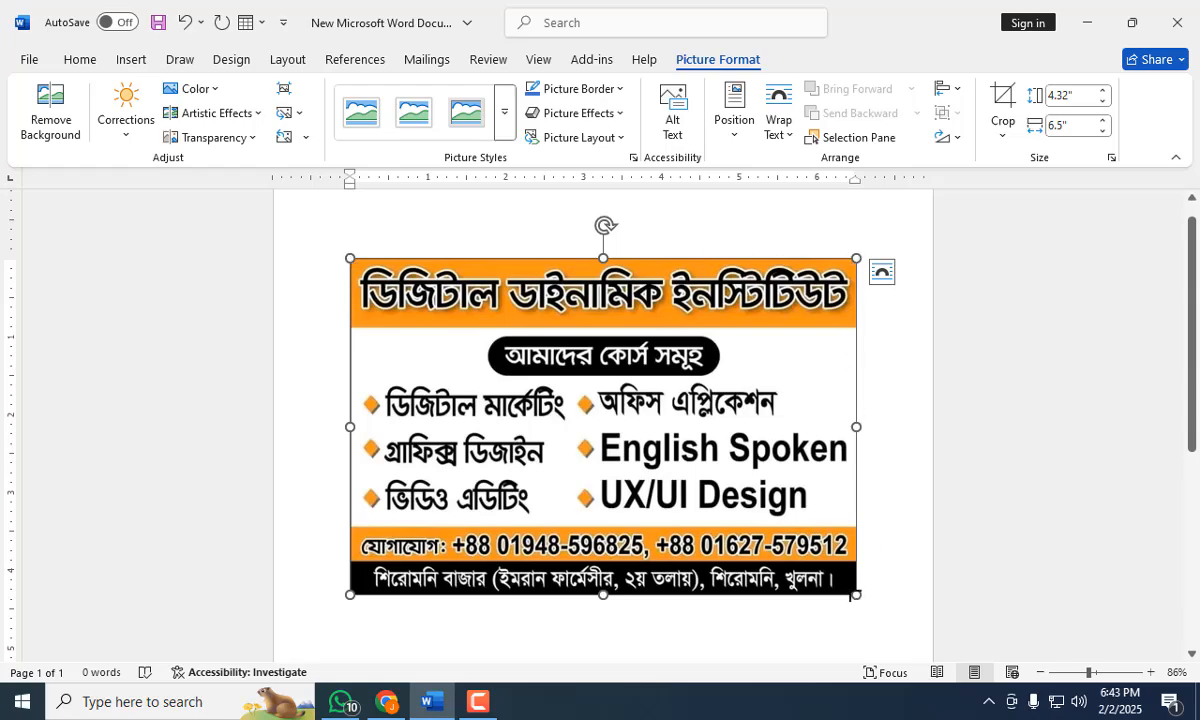
left_click_drag(853, 596, 707, 496)
left_click_drag(515, 428, 697, 517)
left_click_drag(577, 440, 632, 492)
Try to move the flyer picture freely on the page while it is in line with text.
left_click_drag(563, 420, 539, 457)
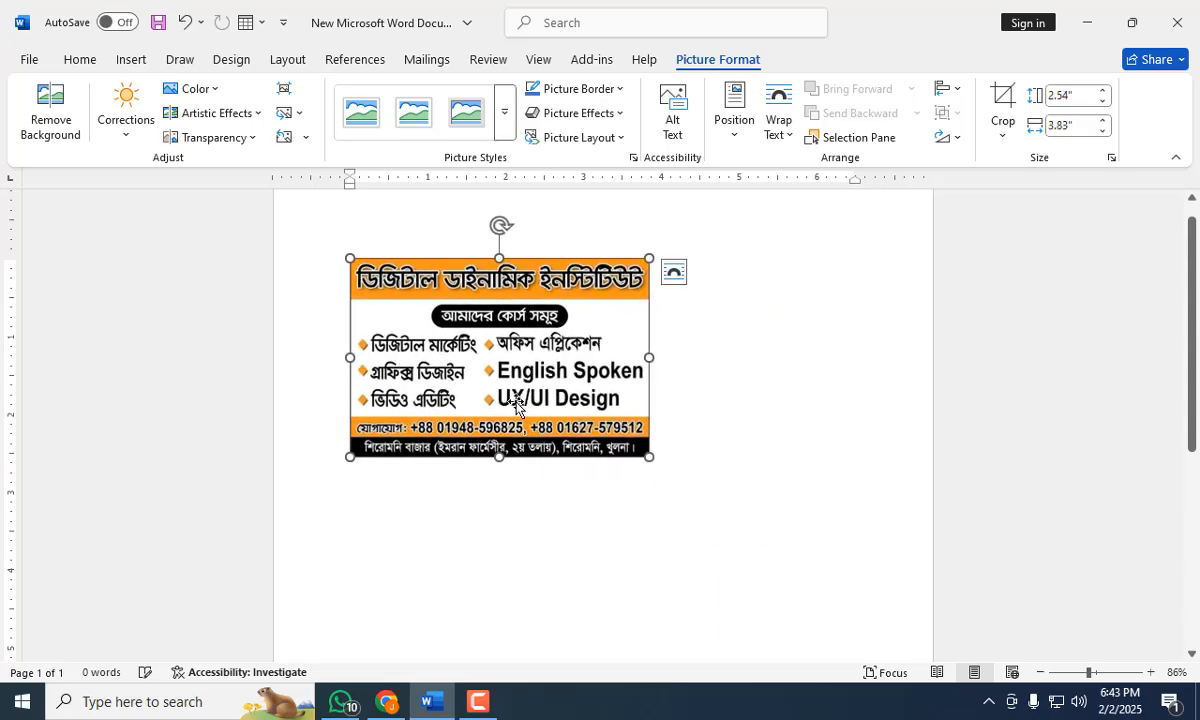
mouse_move(486, 379)
left_mouse_down()
mouse_move(546, 425)
mouse_move(493, 388)
left_mouse_up()
left_click_drag(514, 434, 535, 385)
Set the flyer picture's text wrapping to In Front of Text and move it to the horizontal middle of the page near the top margin.
left_click(786, 136)
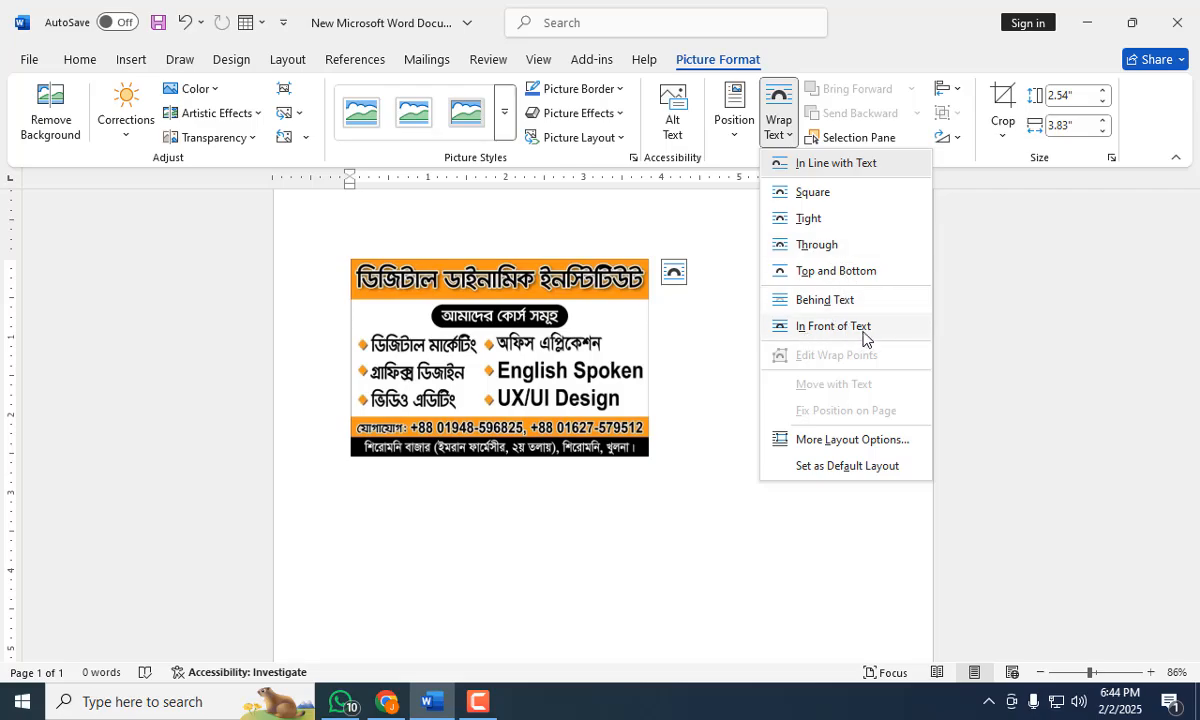
left_click(855, 330)
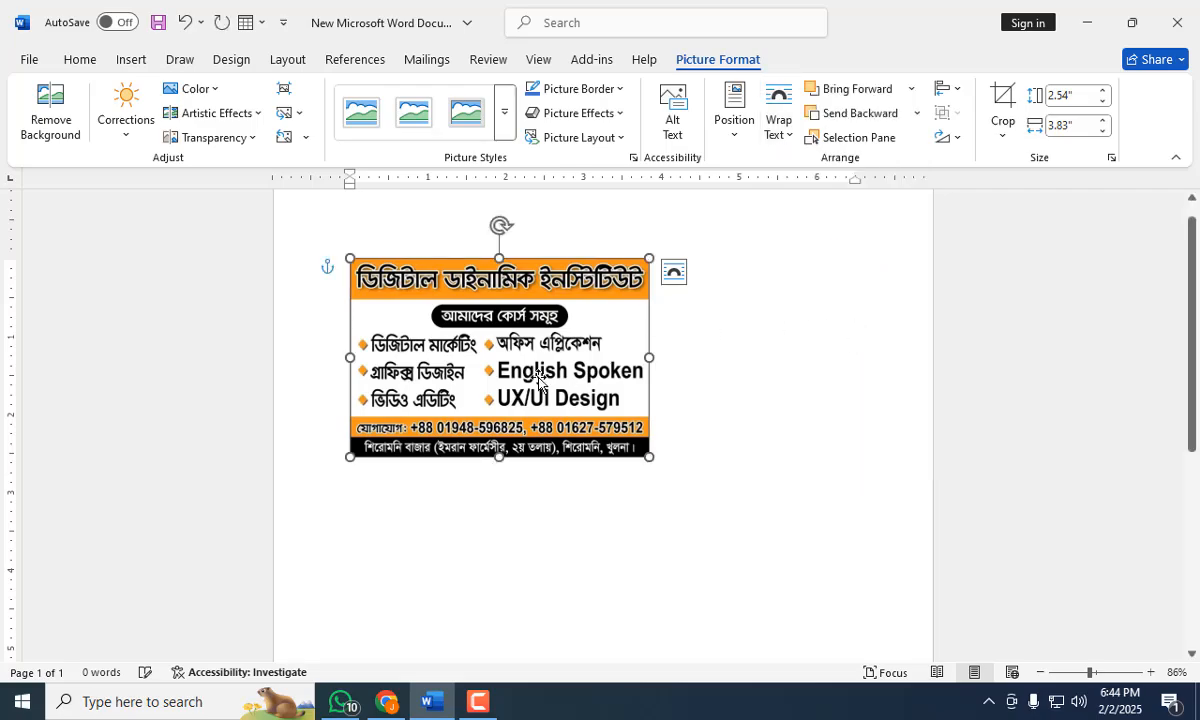
left_click_drag(519, 337, 561, 420)
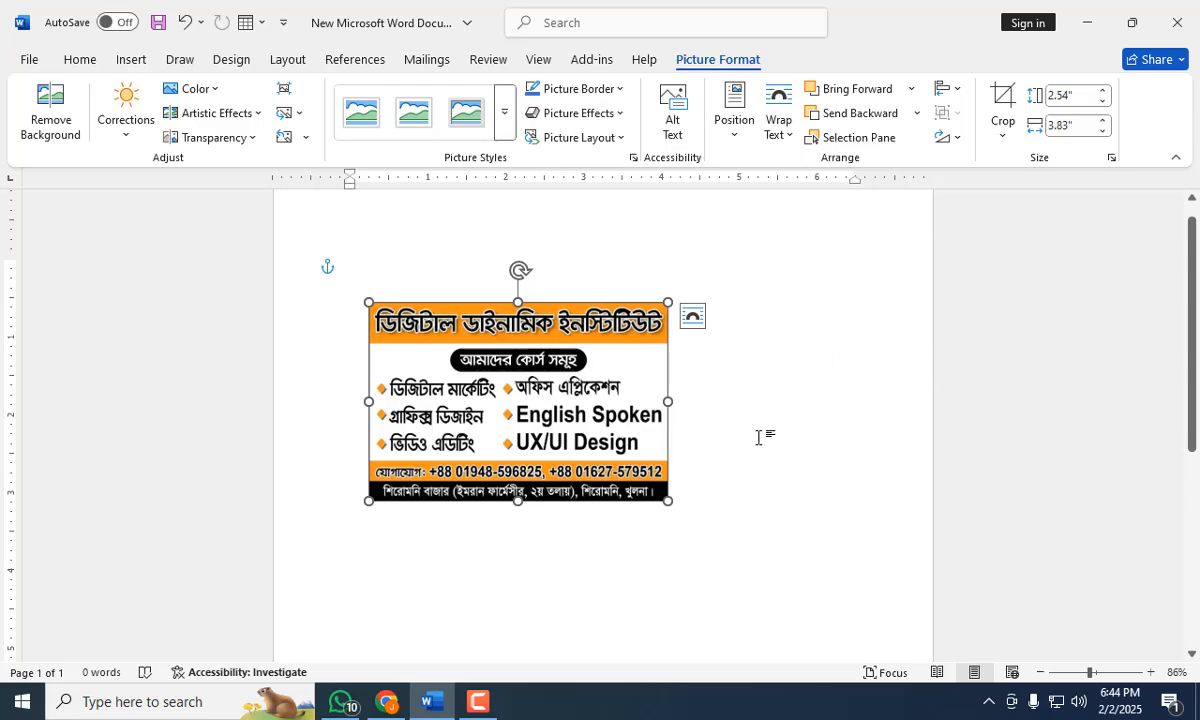
left_click_drag(503, 410, 680, 381)
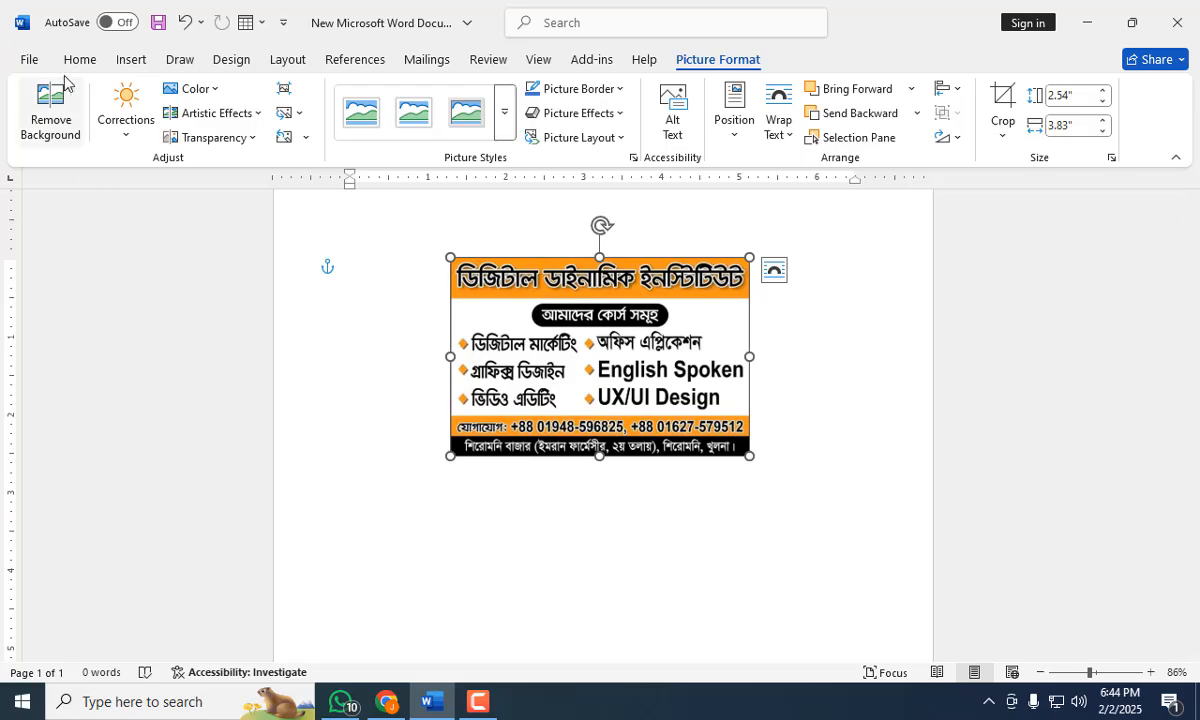
Insert the picture brainstorm from the device's Downloads folder.
left_click(137, 62)
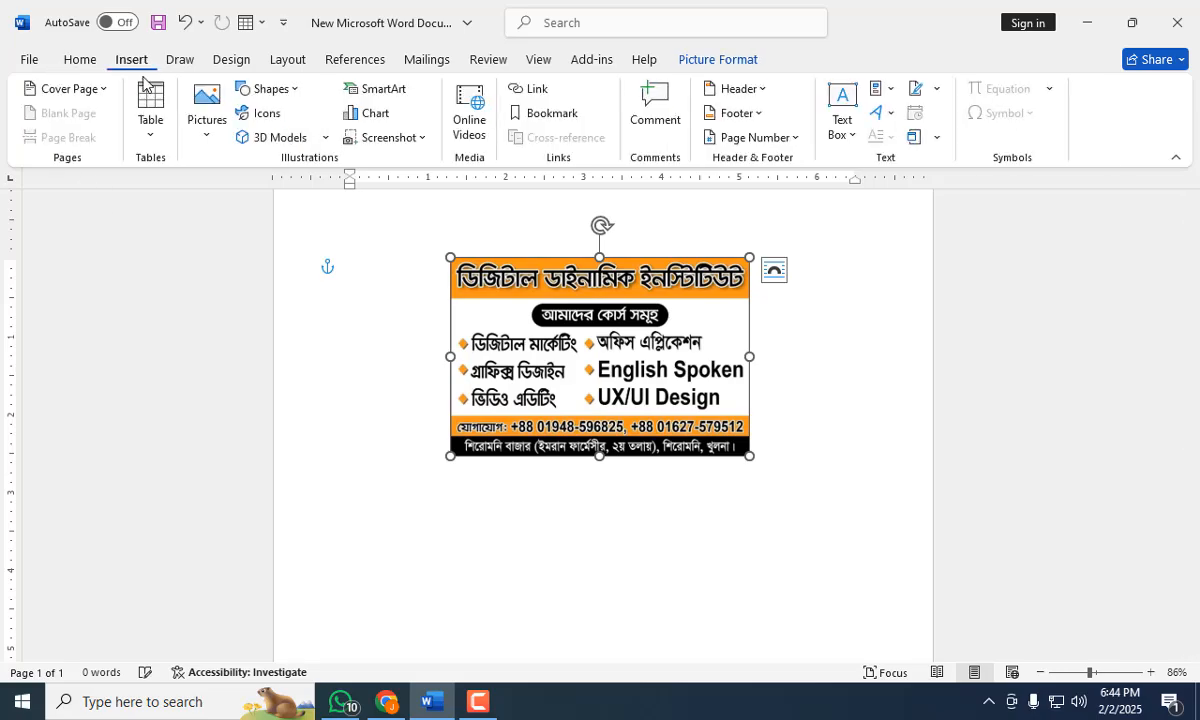
left_click(208, 135)
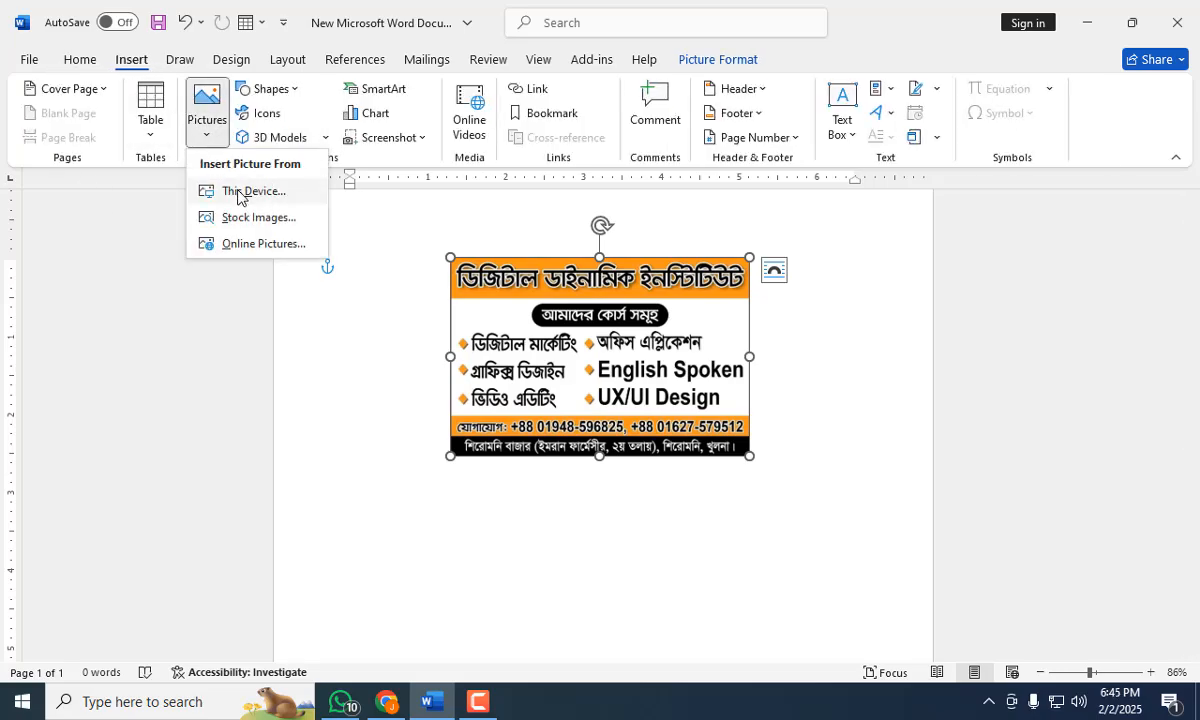
left_click(238, 193)
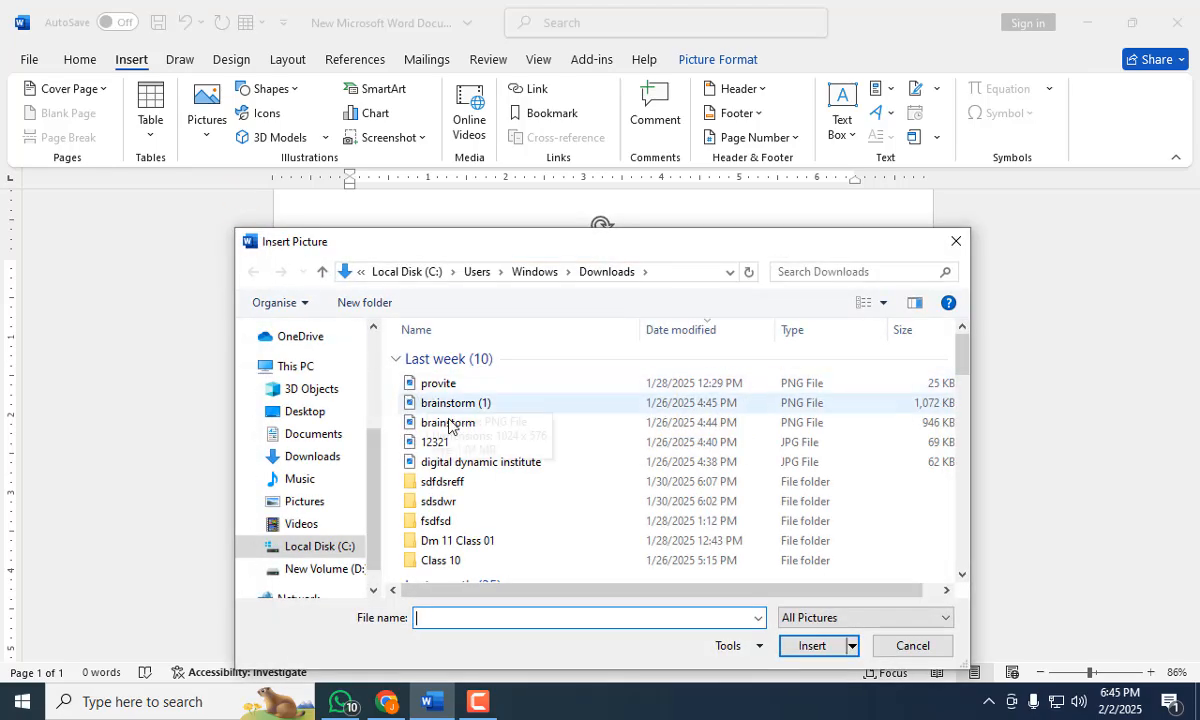
left_click(449, 427)
left_click(812, 646)
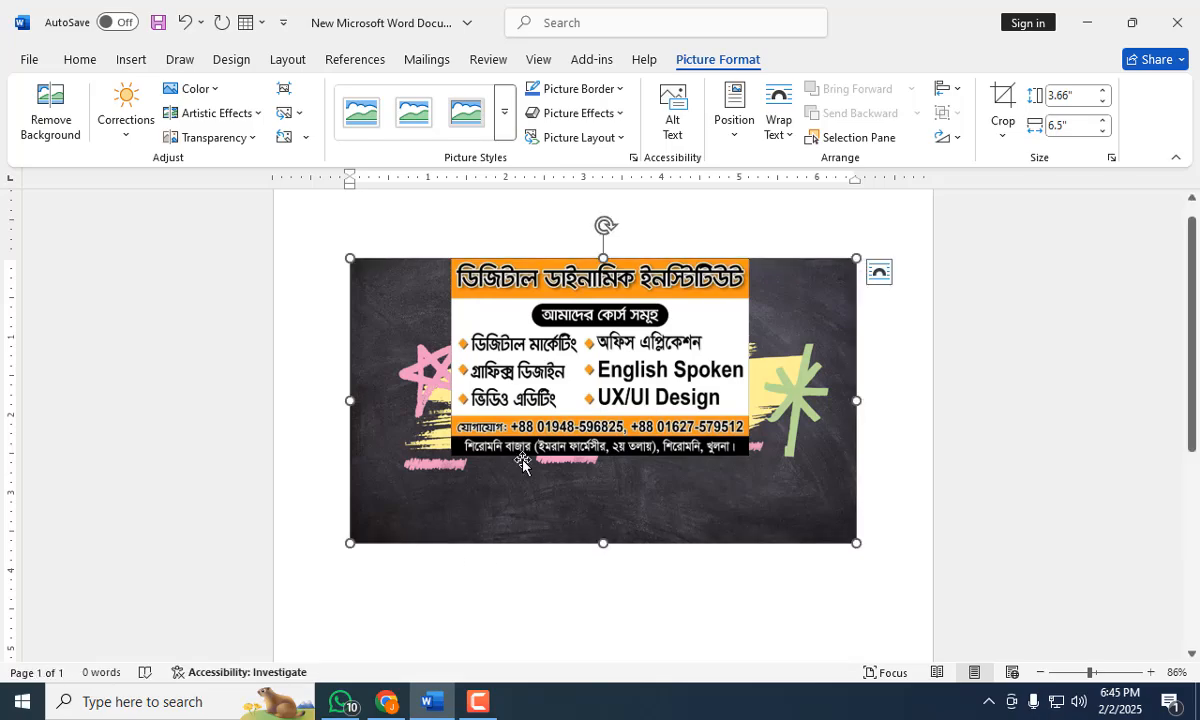
Move the flyer picture down to the blackboard banner's lower edge so that it uncovers the banner's title.
left_click_drag(528, 450, 472, 714)
key("ctrl+z")
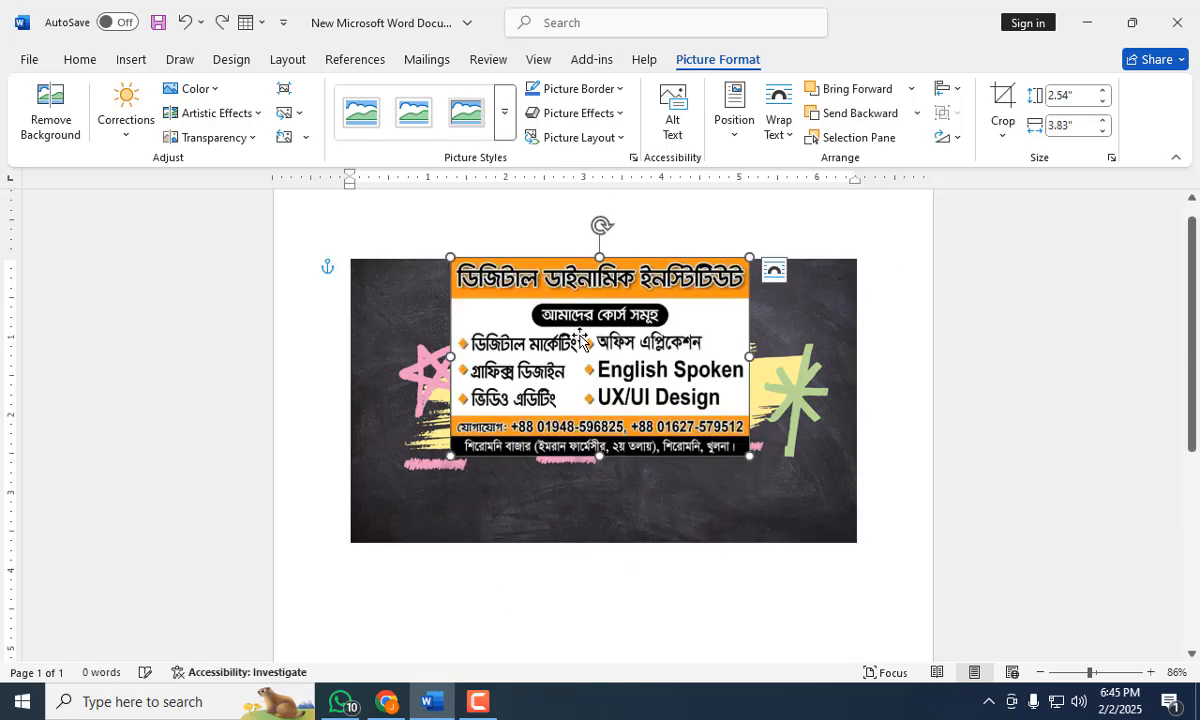
left_click_drag(580, 340, 547, 462)
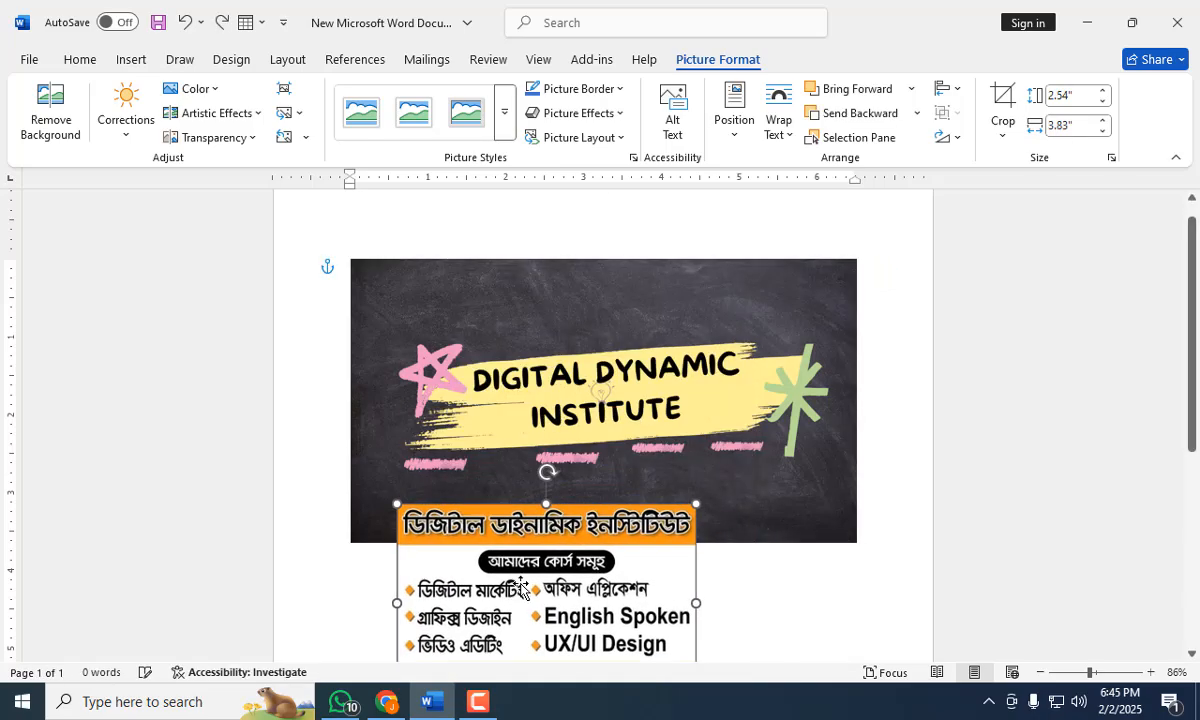
Set the blackboard banner picture's text wrapping to In Front of Text.
left_click(480, 338)
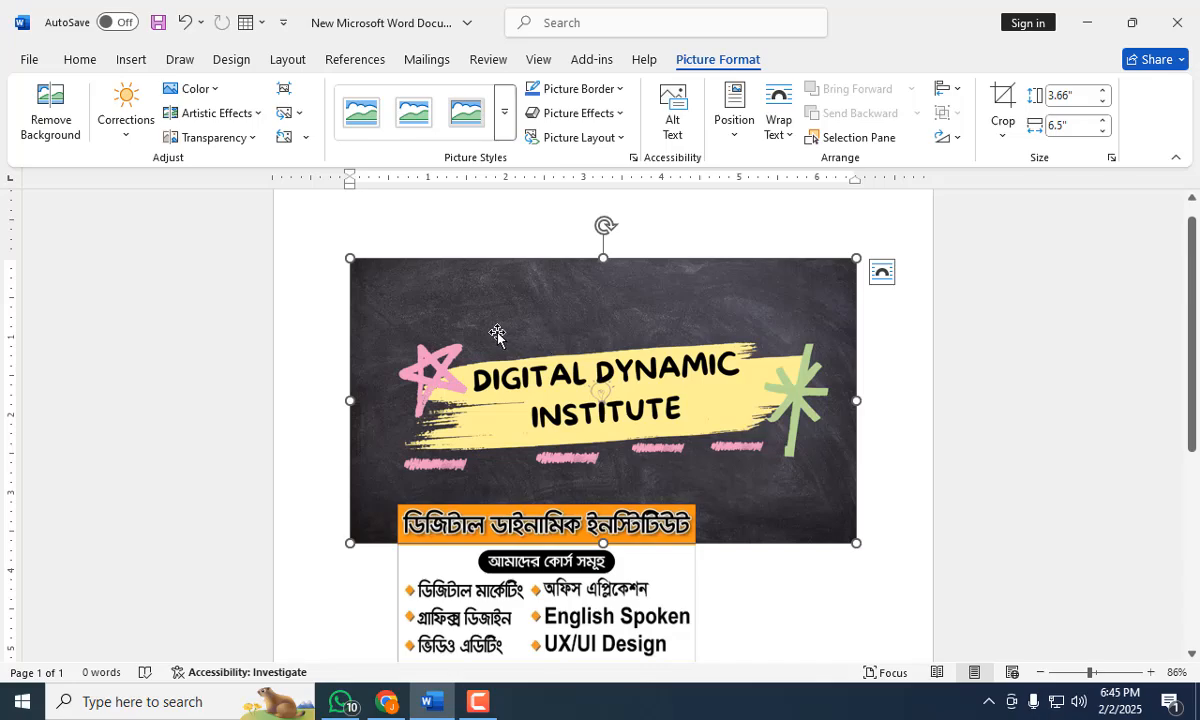
left_click(779, 135)
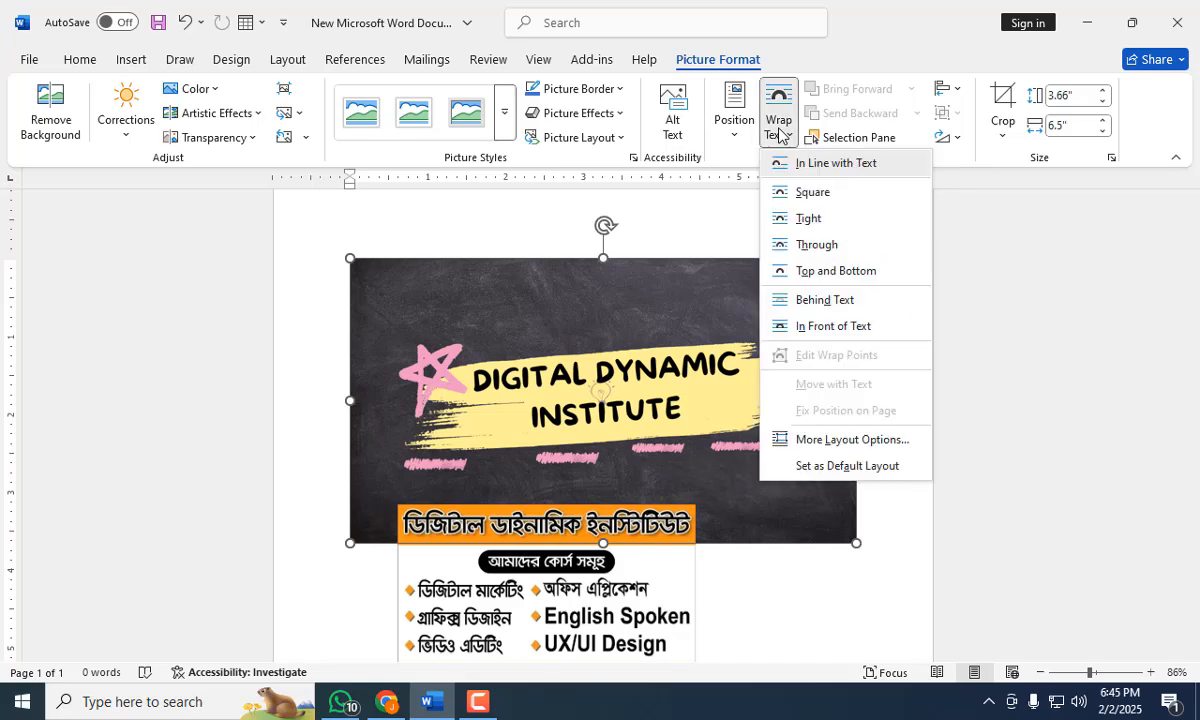
left_click(820, 327)
Resize the blackboard banner to about 2.73" high by 4.86" wide and place it above the flyer picture.
left_click_drag(512, 513, 496, 450)
left_click_drag(332, 482, 732, 292)
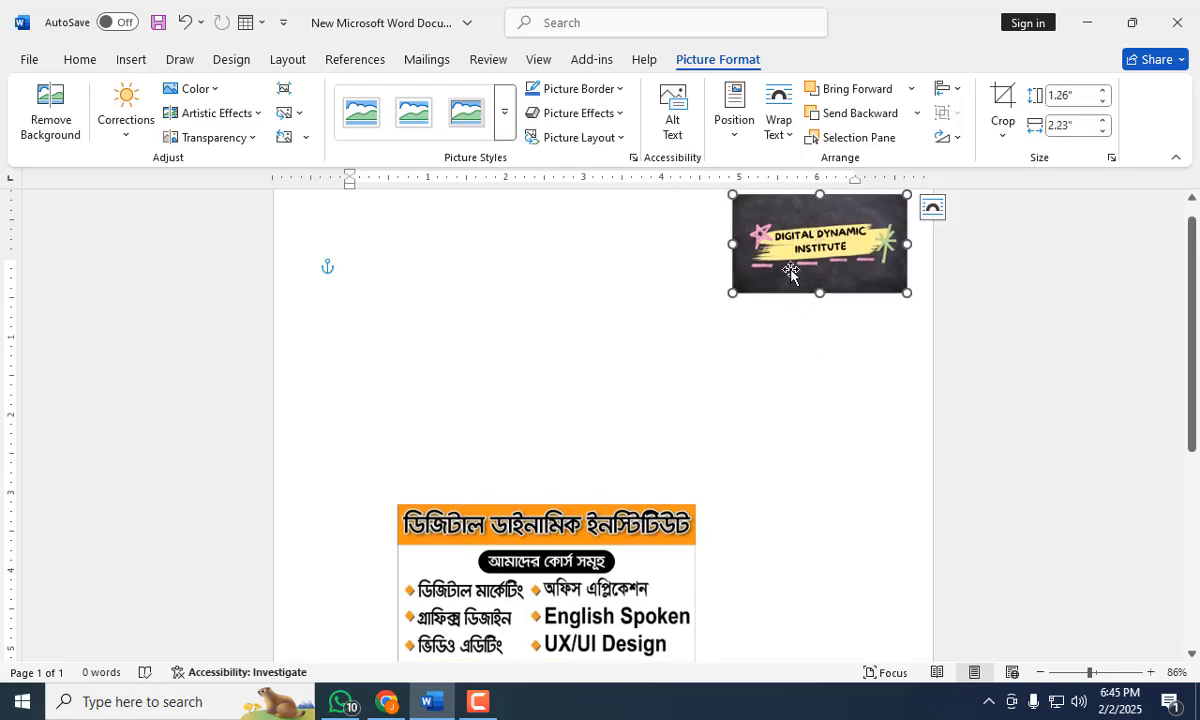
left_click_drag(790, 271, 367, 421)
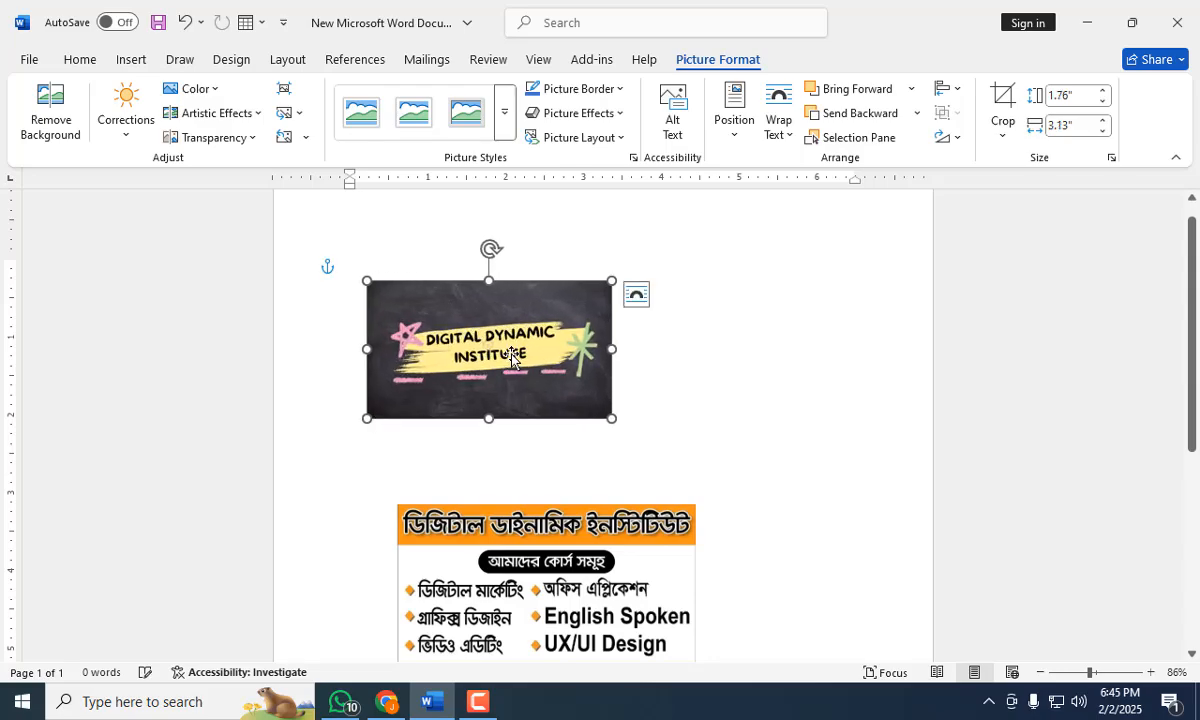
left_click_drag(524, 350, 655, 328)
left_click_drag(497, 393, 362, 469)
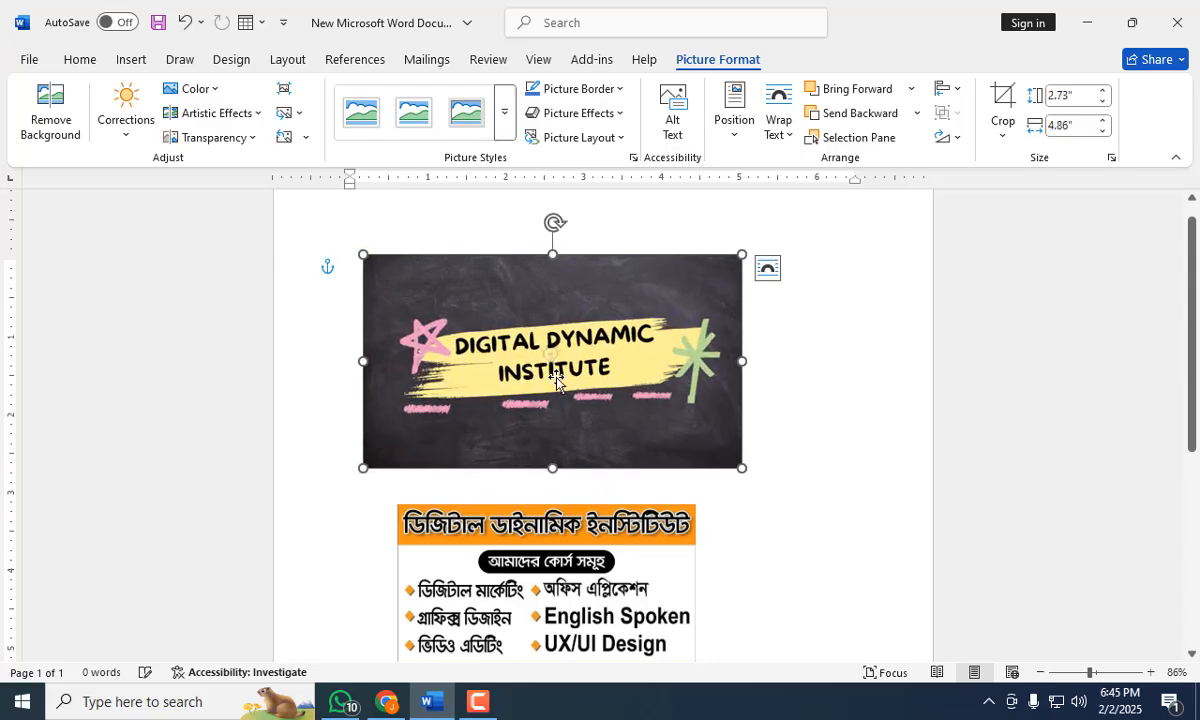
left_click_drag(565, 377, 634, 360)
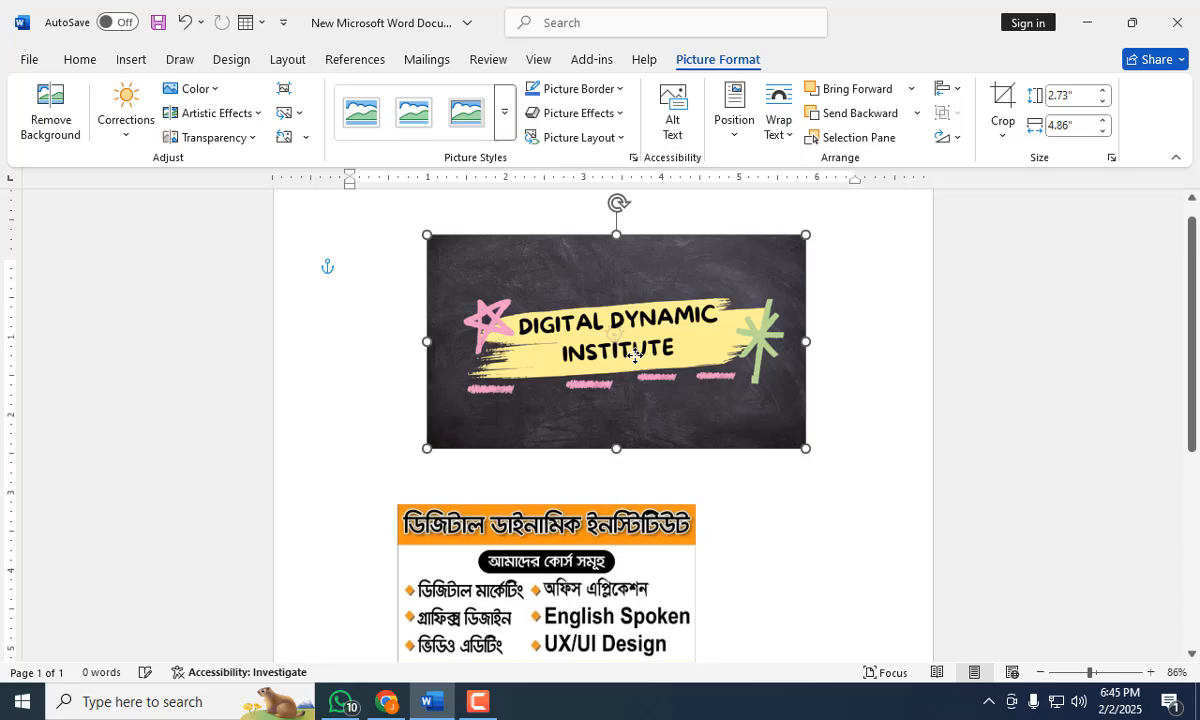
Delete the course flyer picture below the blackboard banner.
left_click(600, 572)
key("Delete")
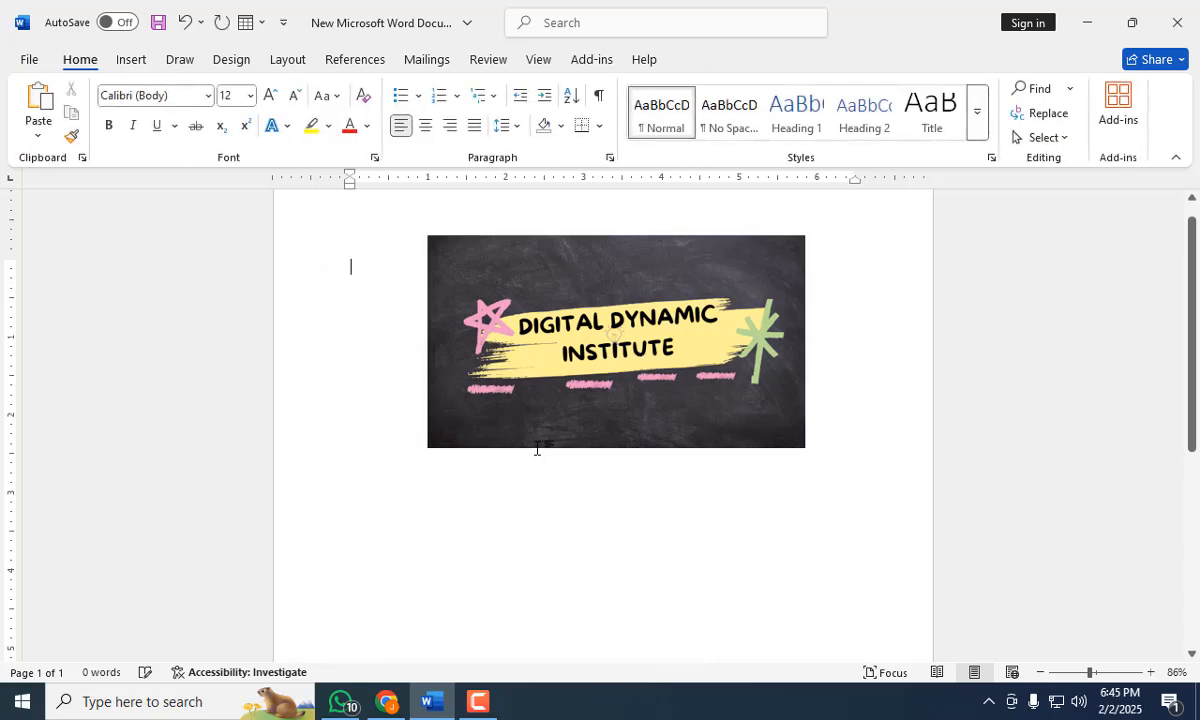
Move the blackboard banner slightly down to the middle of the page width and minimize the document window.
left_click(516, 385)
left_click_drag(516, 385, 524, 425)
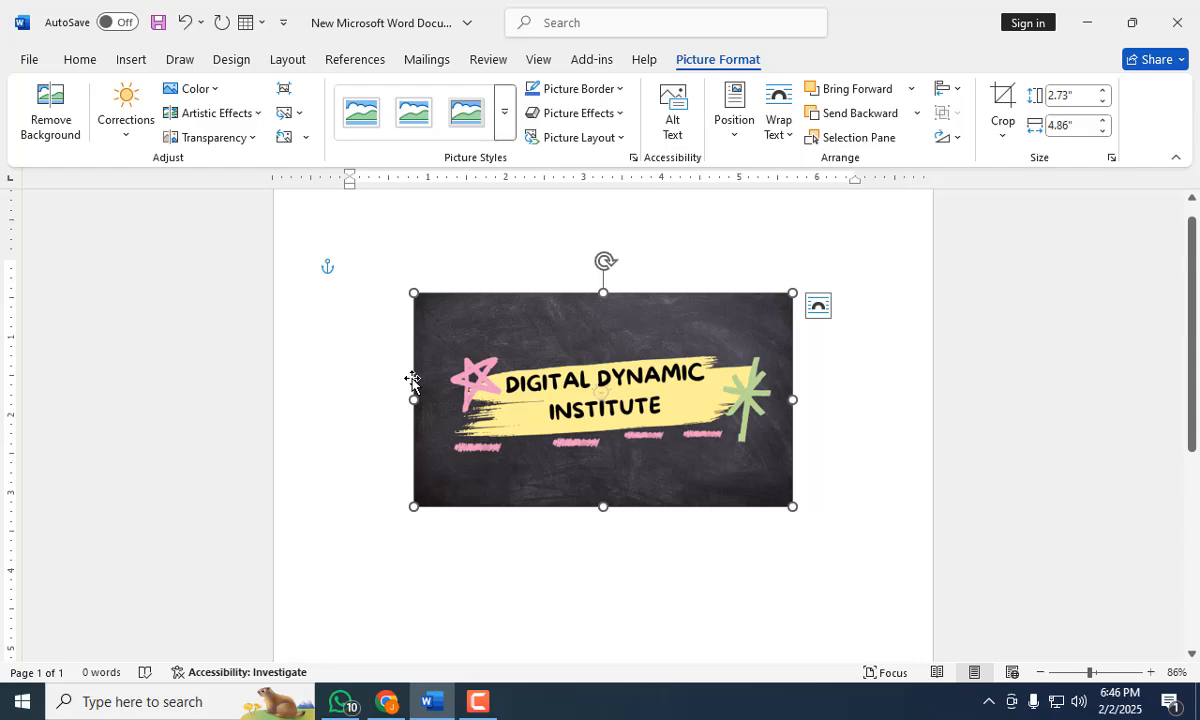
left_click(1087, 22)
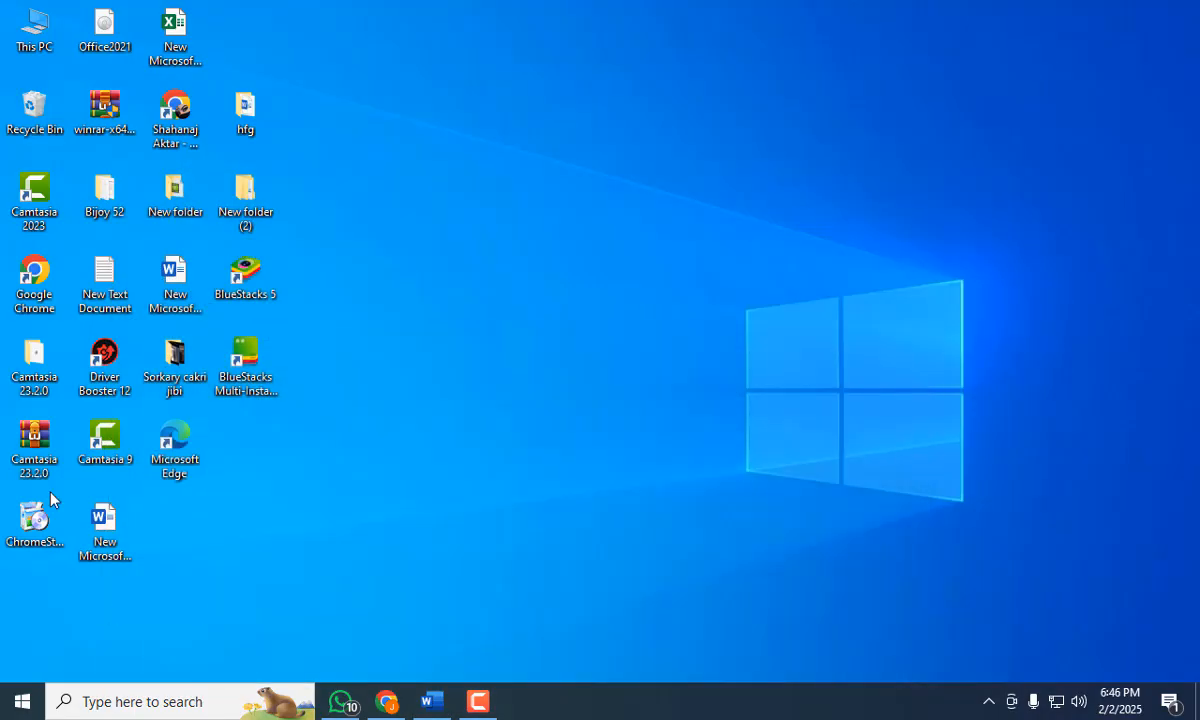
Switch to Google Chrome using the Digital Dynamic profile and maximize the browser window.
double_click(8, 277)
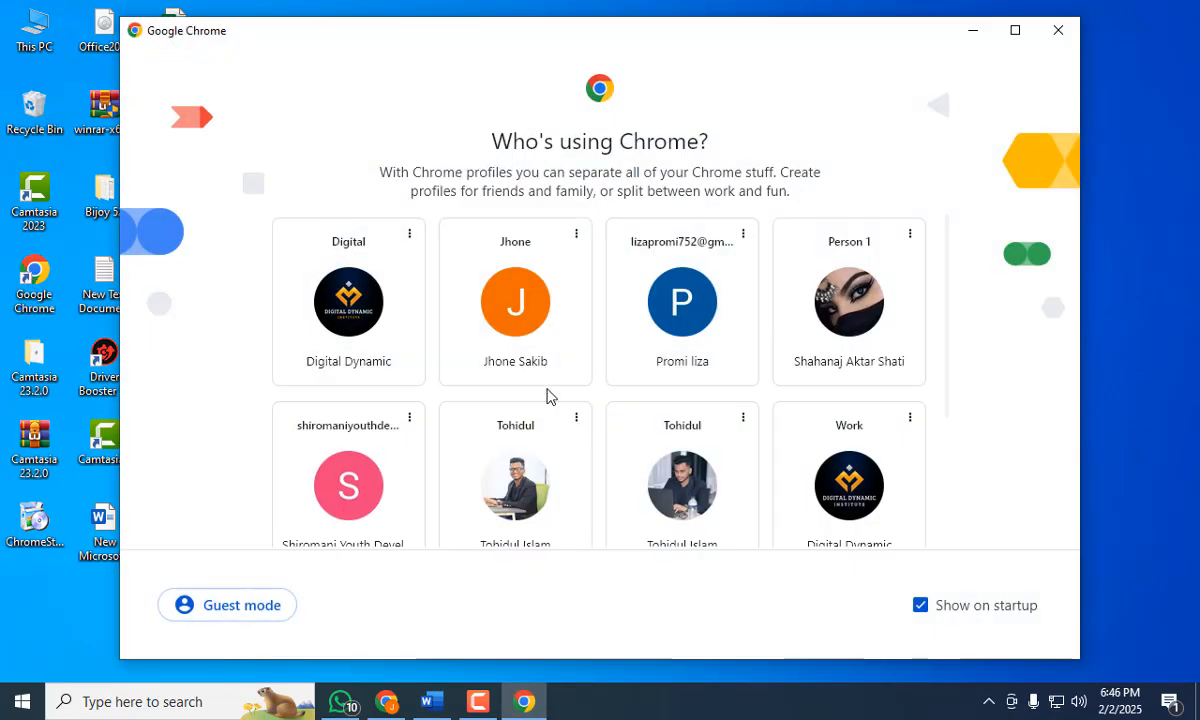
left_click(350, 333)
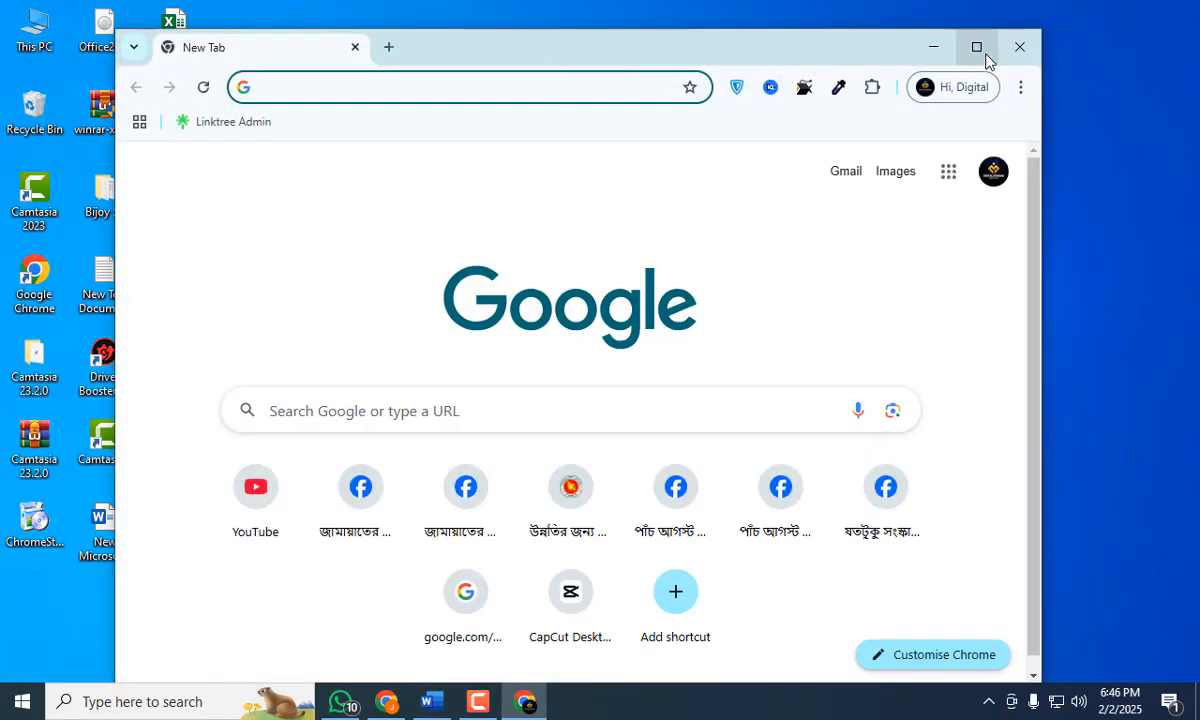
left_click(975, 47)
Search Google for "man picture" and preview the iStock photo of the man in a light blue shirt.
left_click(279, 59)
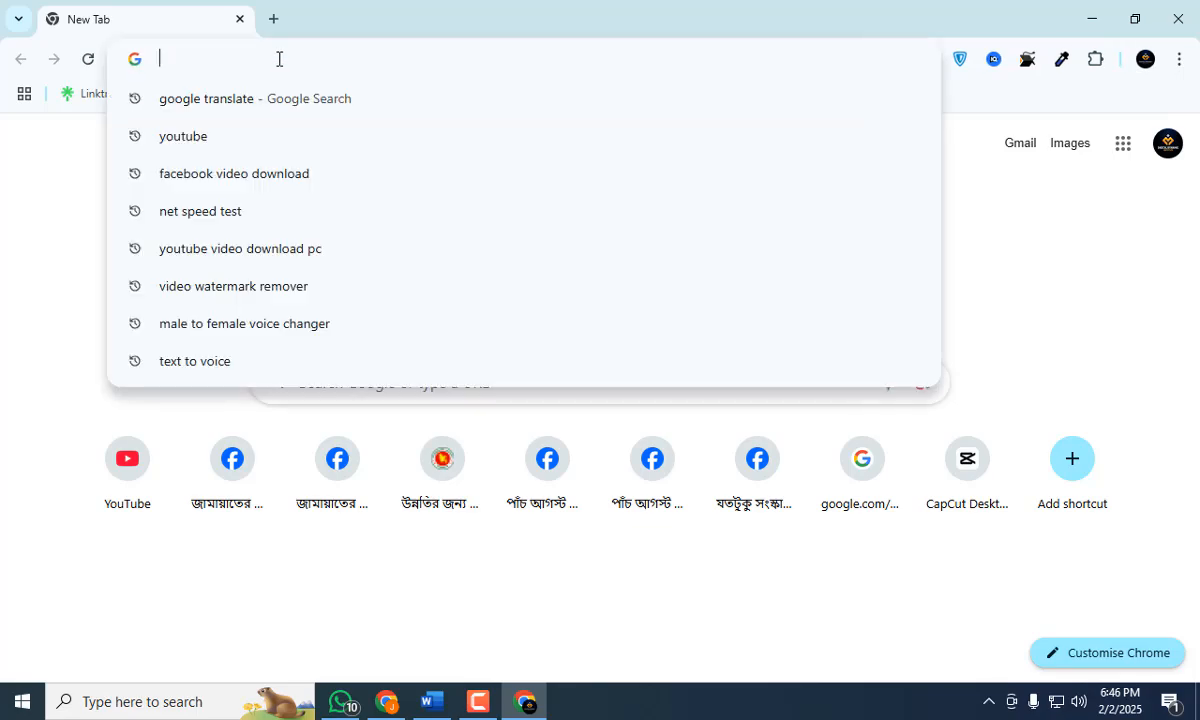
type("p")
key("BackSpace")
type("n")
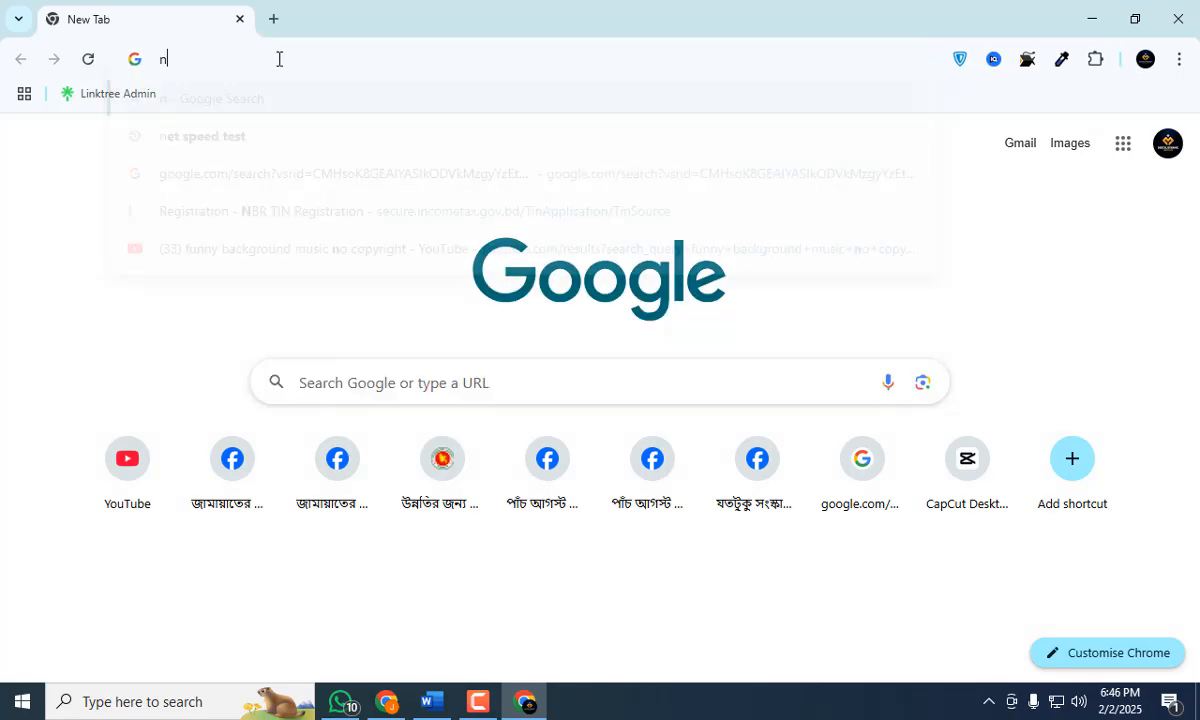
key("BackSpace")
type("man")
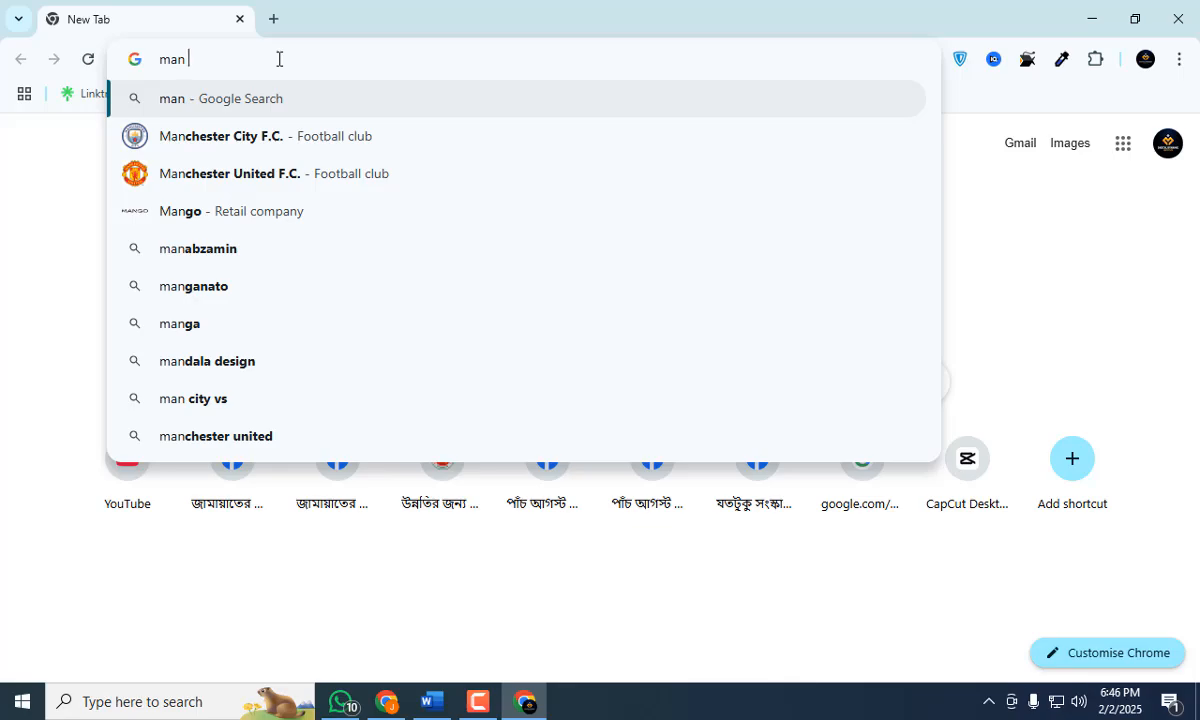
type(" pic")
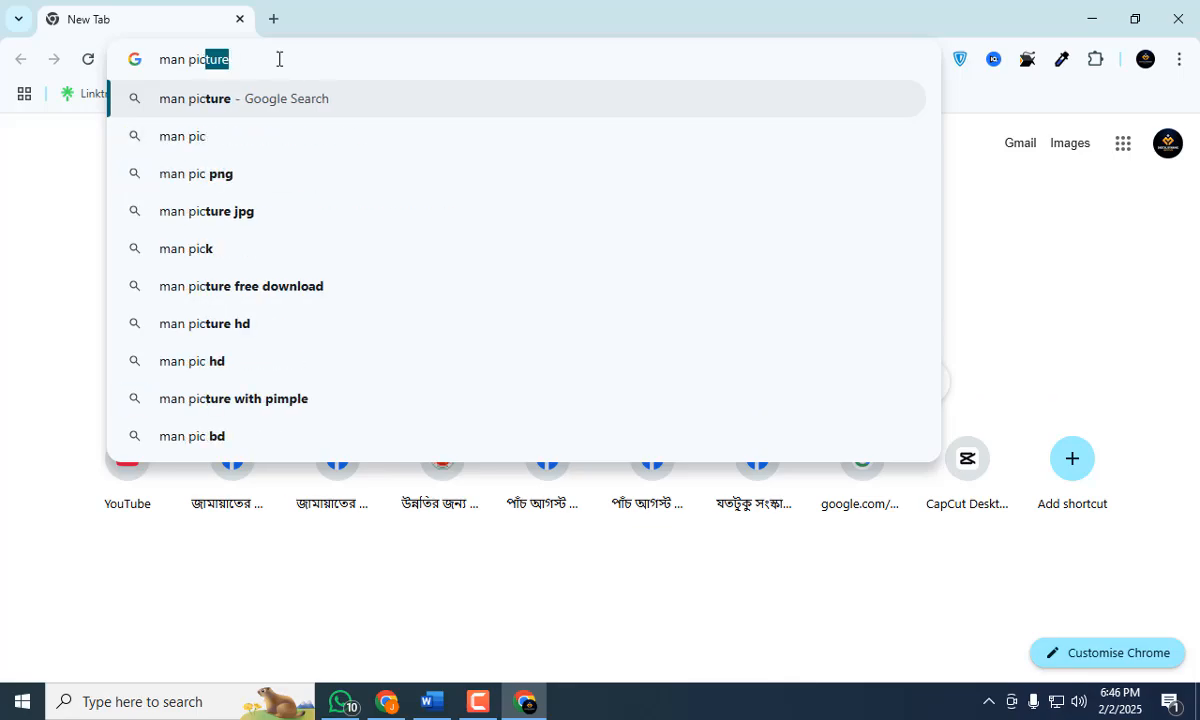
type("tur")
key("Return")
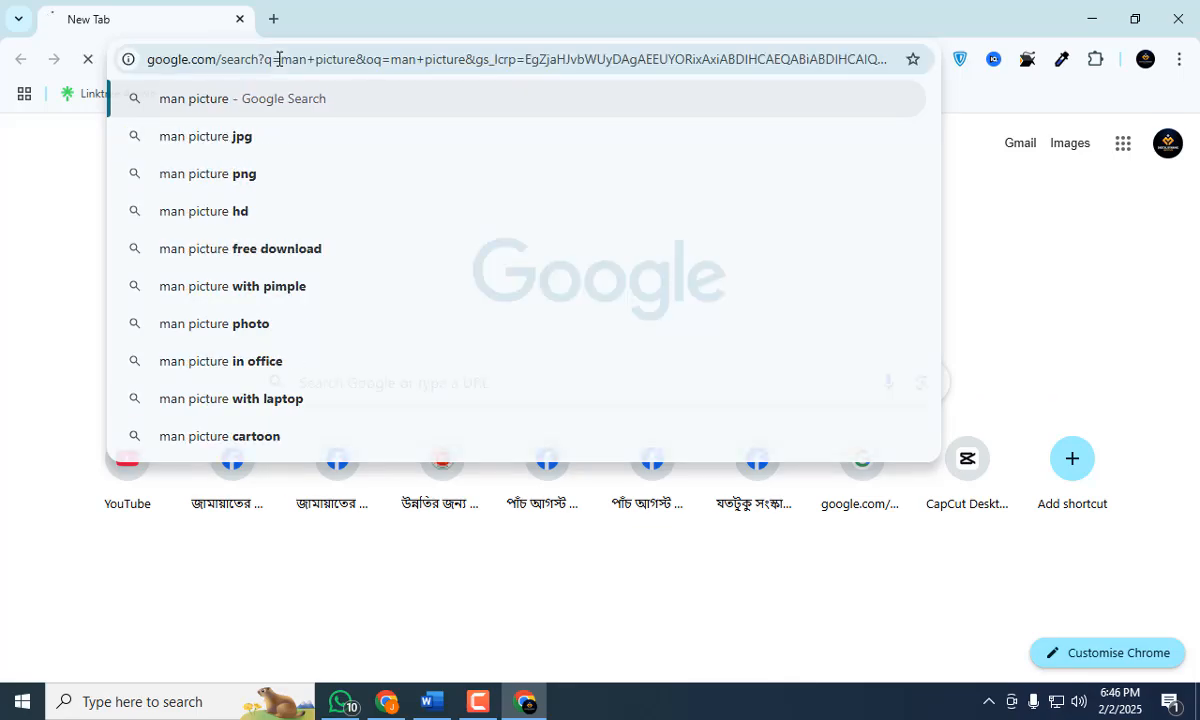
scroll(651, 468, "down", 2)
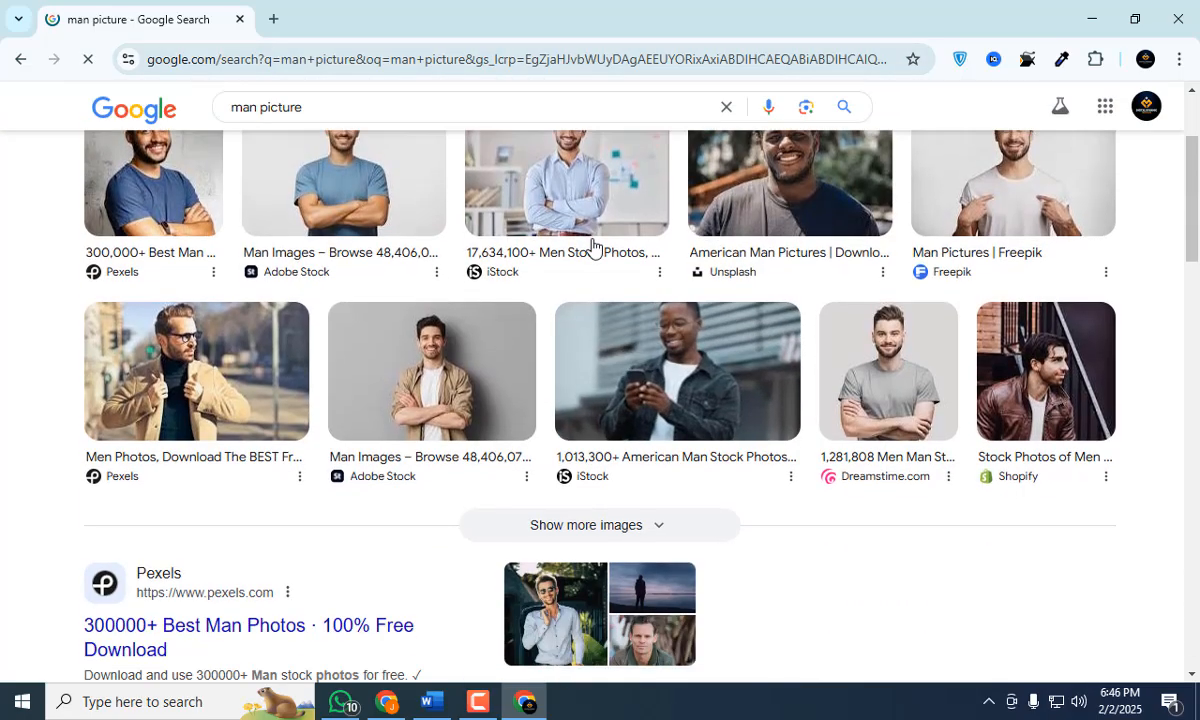
left_click(595, 176)
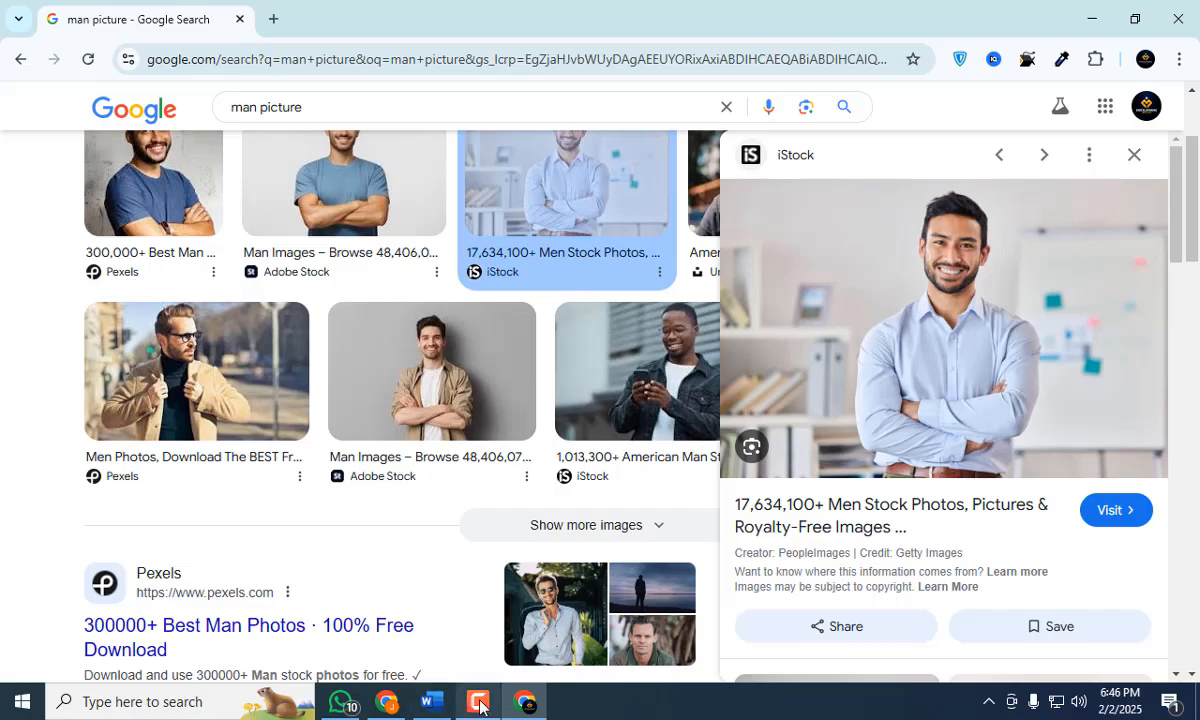
Switch back to Word and remove the banner's background, marking an outline around the yellow title strip as the area to keep.
left_click(446, 714)
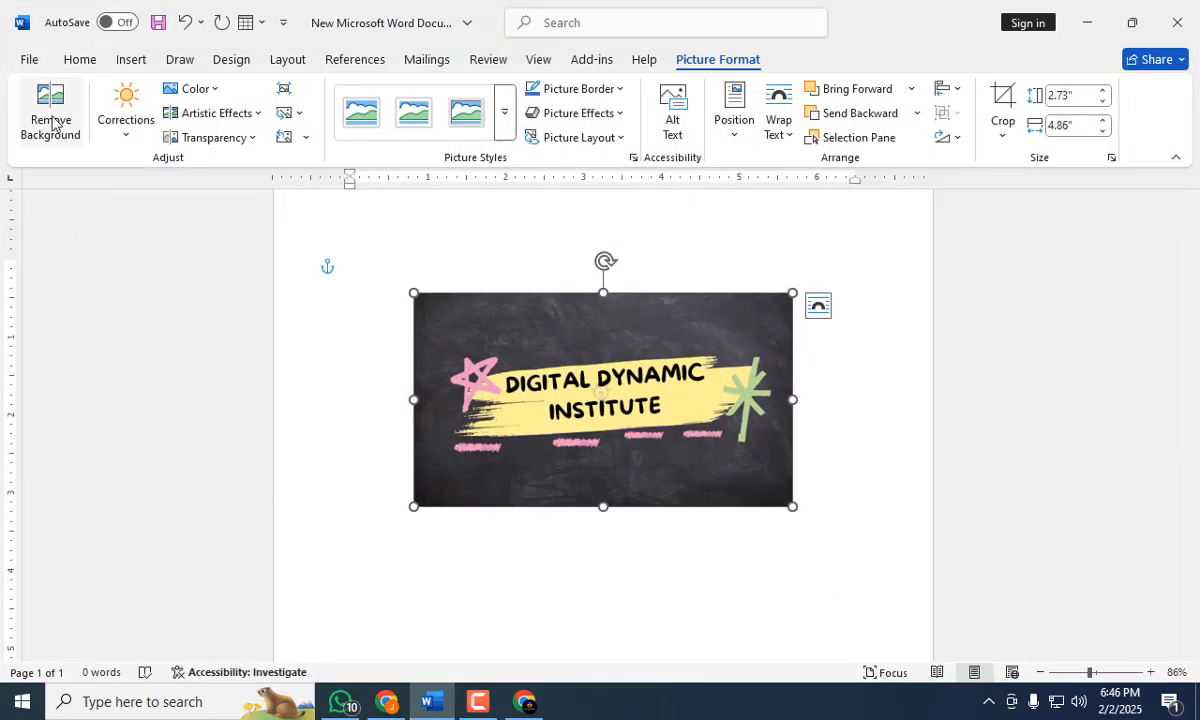
left_click(50, 116)
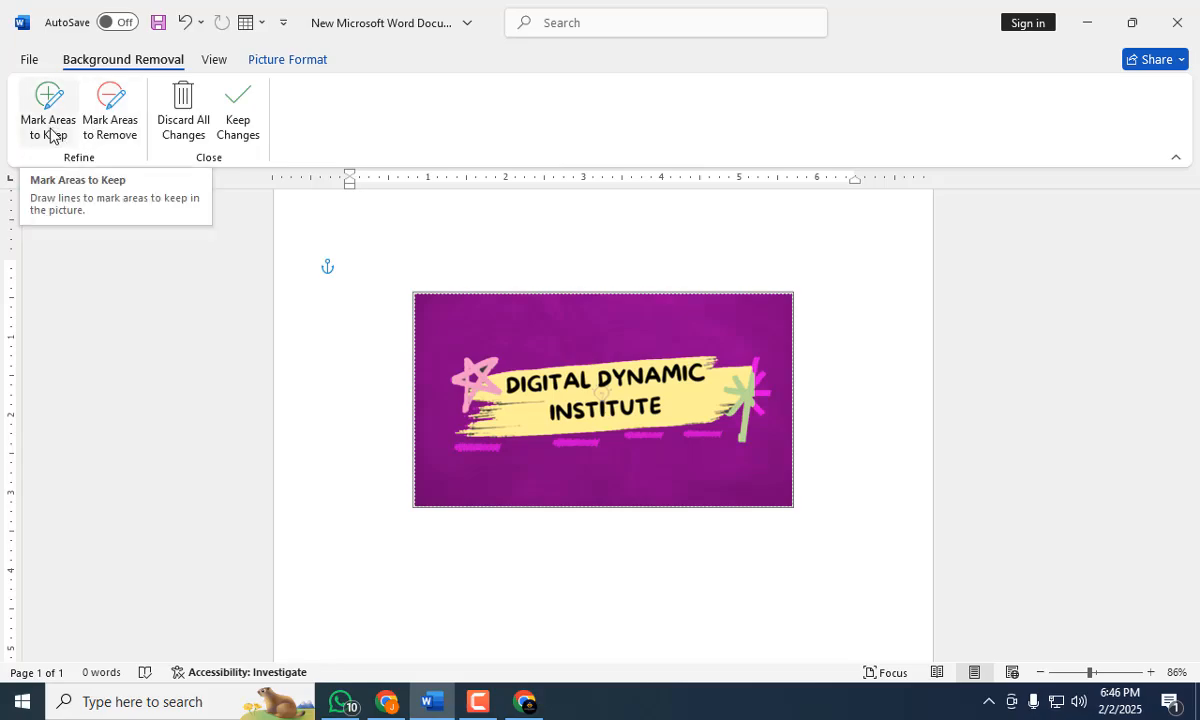
left_click(49, 123)
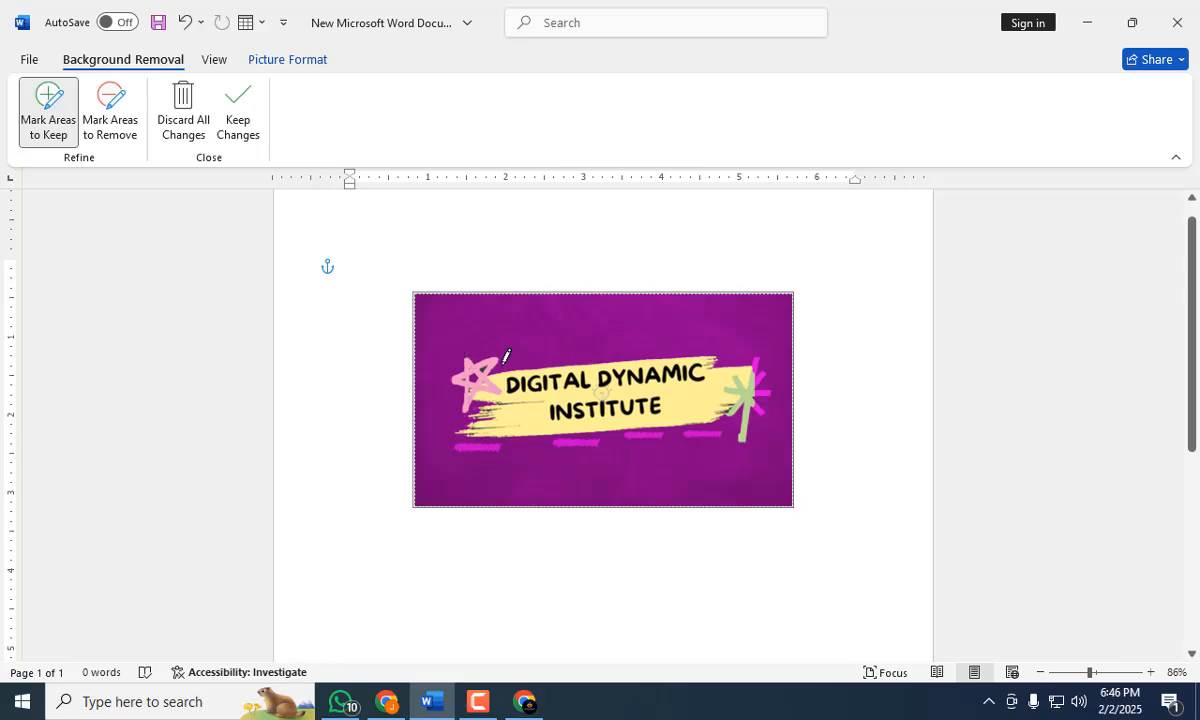
left_click_drag(514, 358, 668, 344)
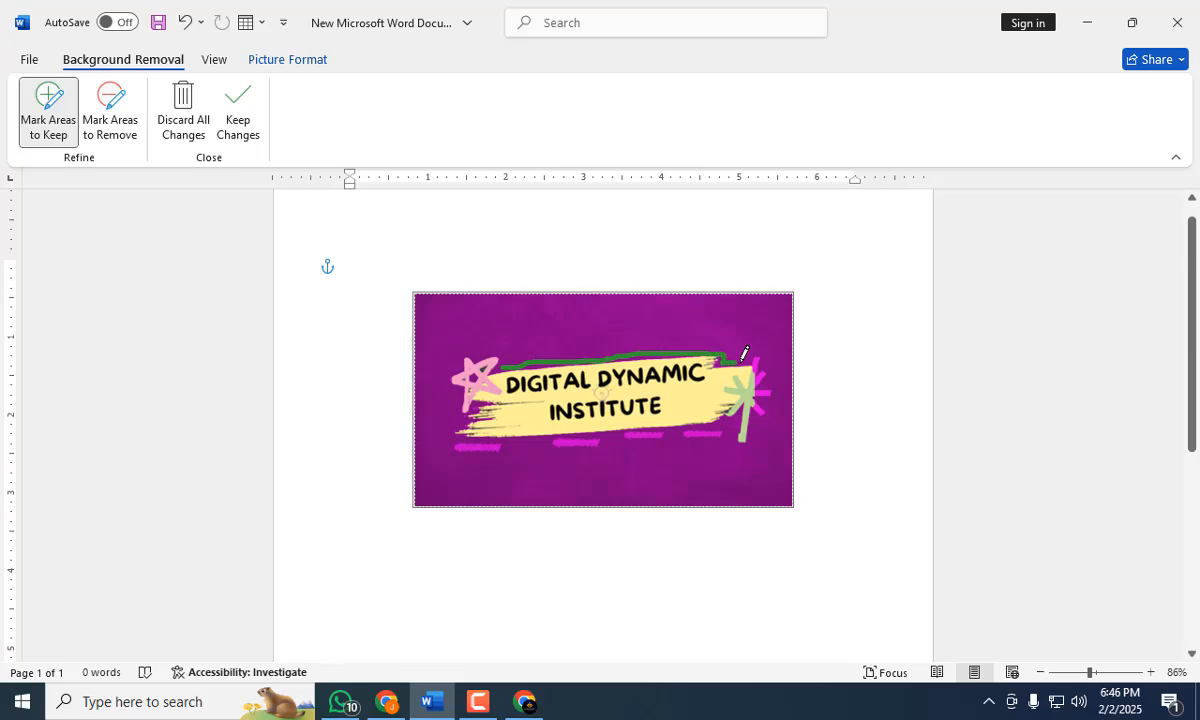
left_click_drag(742, 358, 754, 360)
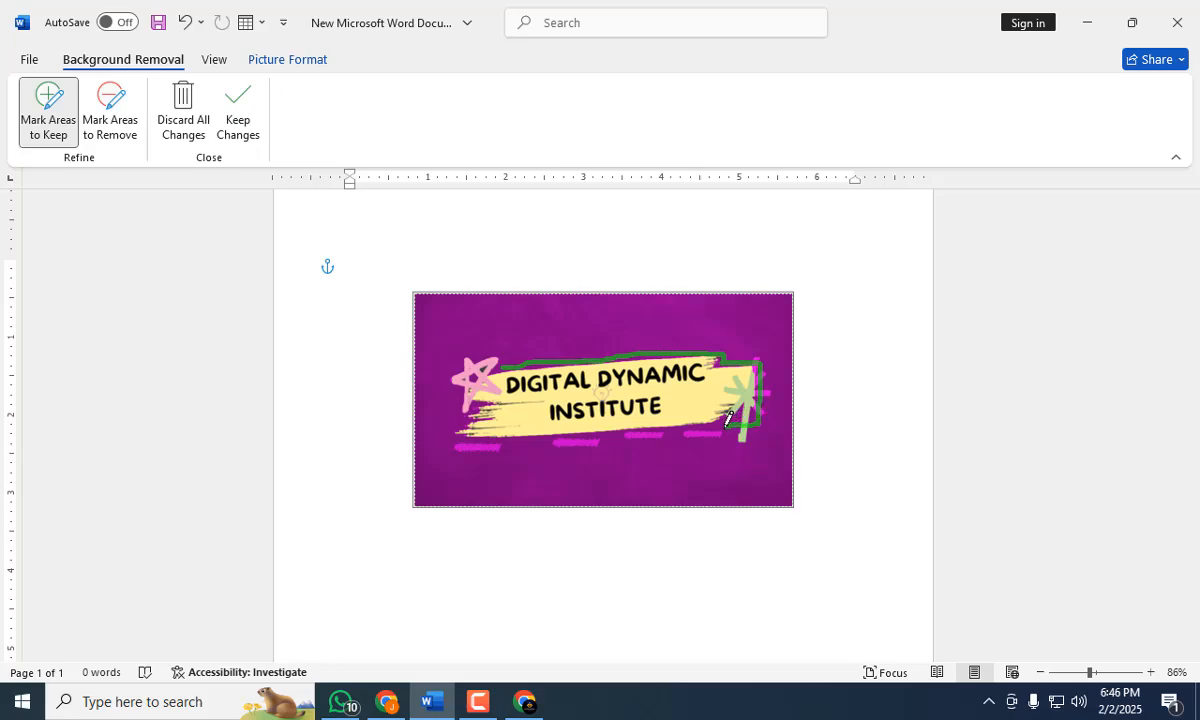
left_click_drag(713, 425, 449, 440)
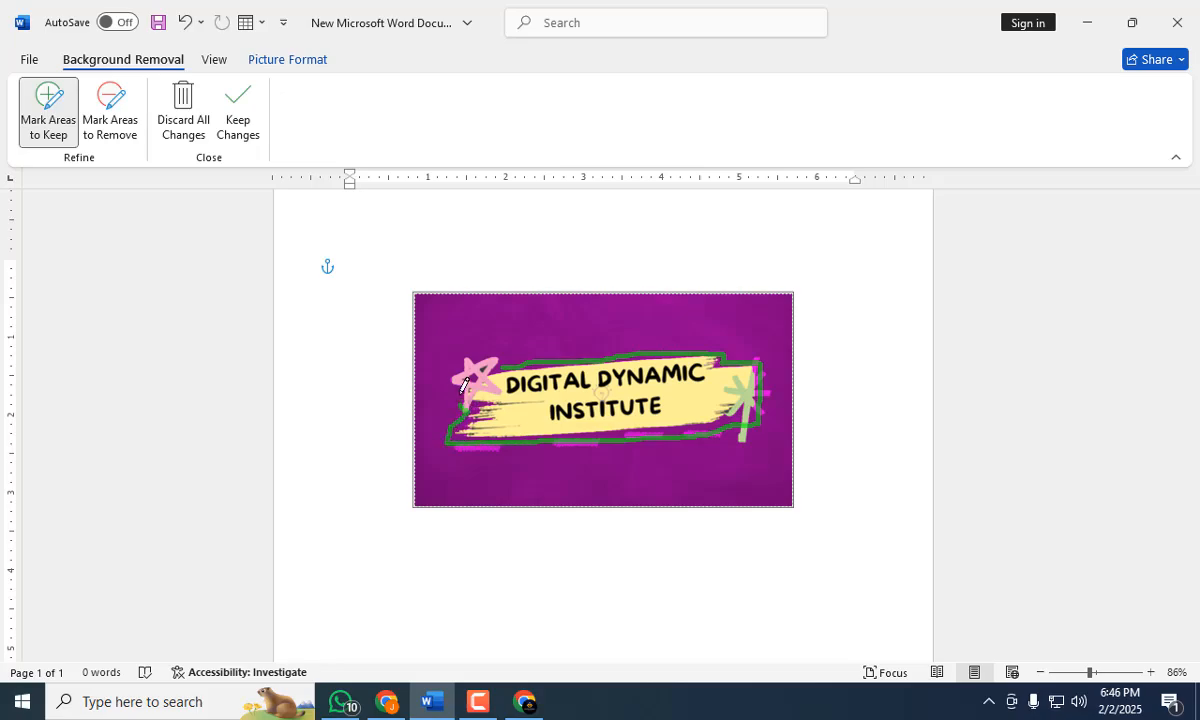
mouse_move(464, 386)
left_mouse_down()
mouse_move(456, 368)
mouse_move(492, 348)
mouse_move(514, 355)
left_mouse_up()
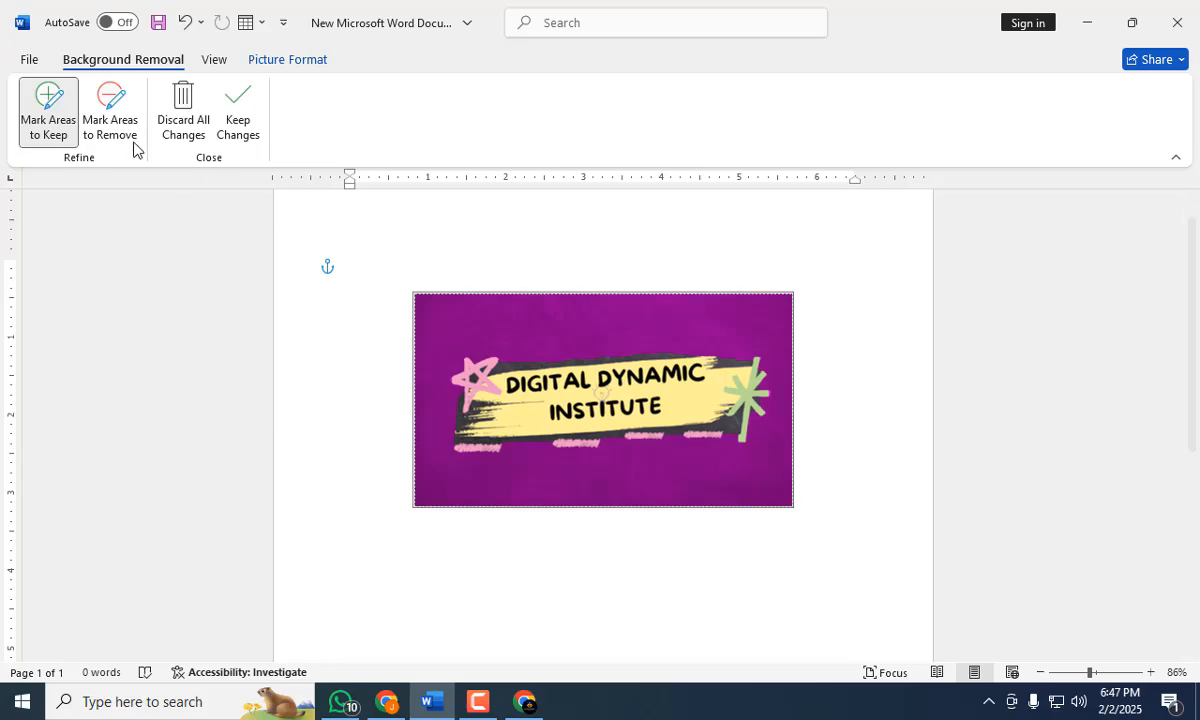
left_click(241, 126)
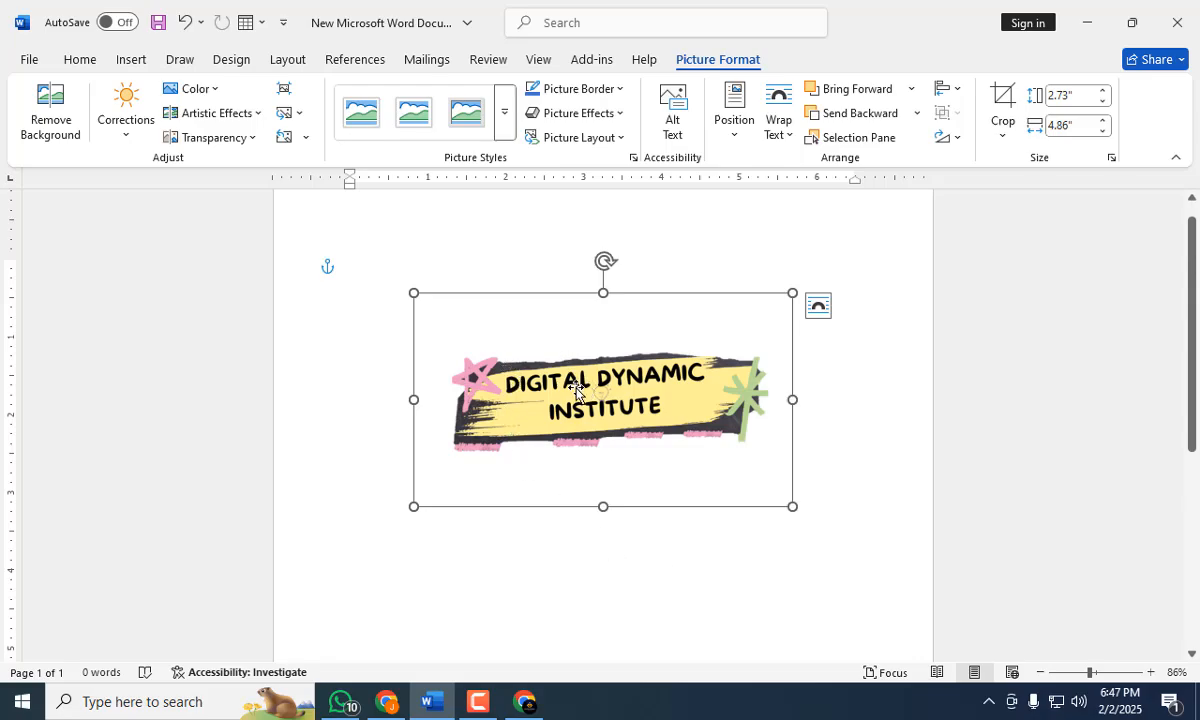
Move the banner picture slightly up the page.
left_click_drag(572, 392, 525, 362)
left_click(616, 528)
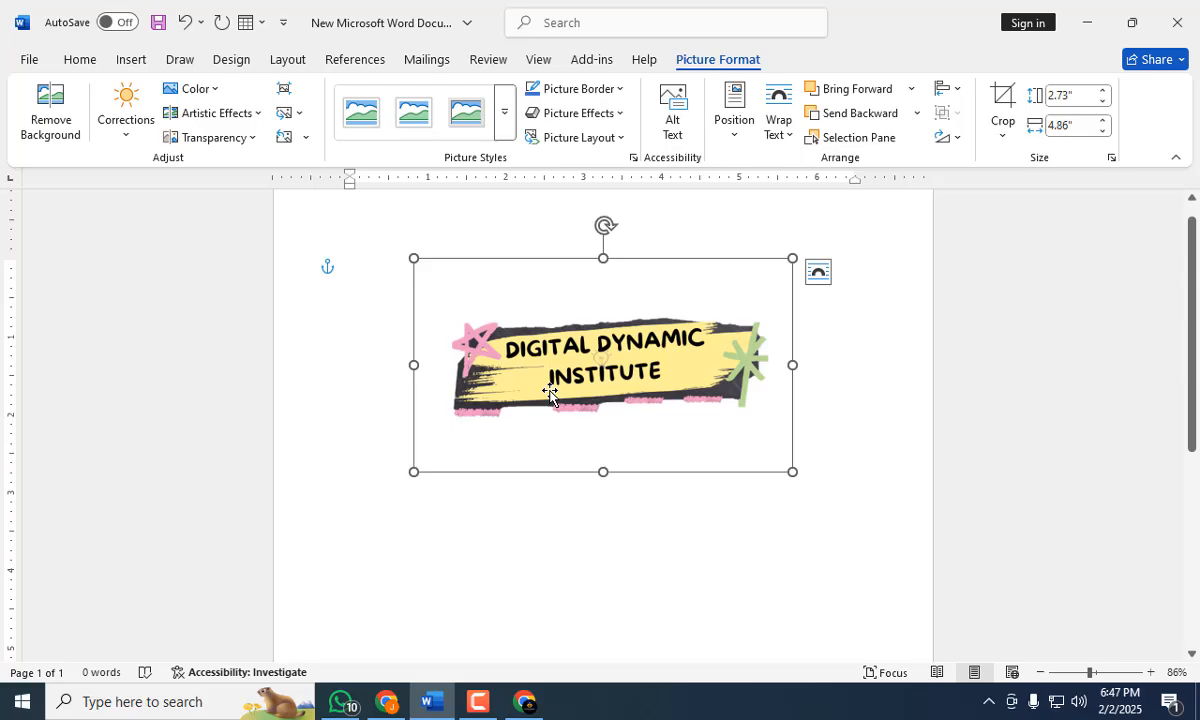
Reopen the banner's background removal, mark a loop around the title strip as an area to remove, and keep the changes.
left_click(45, 131)
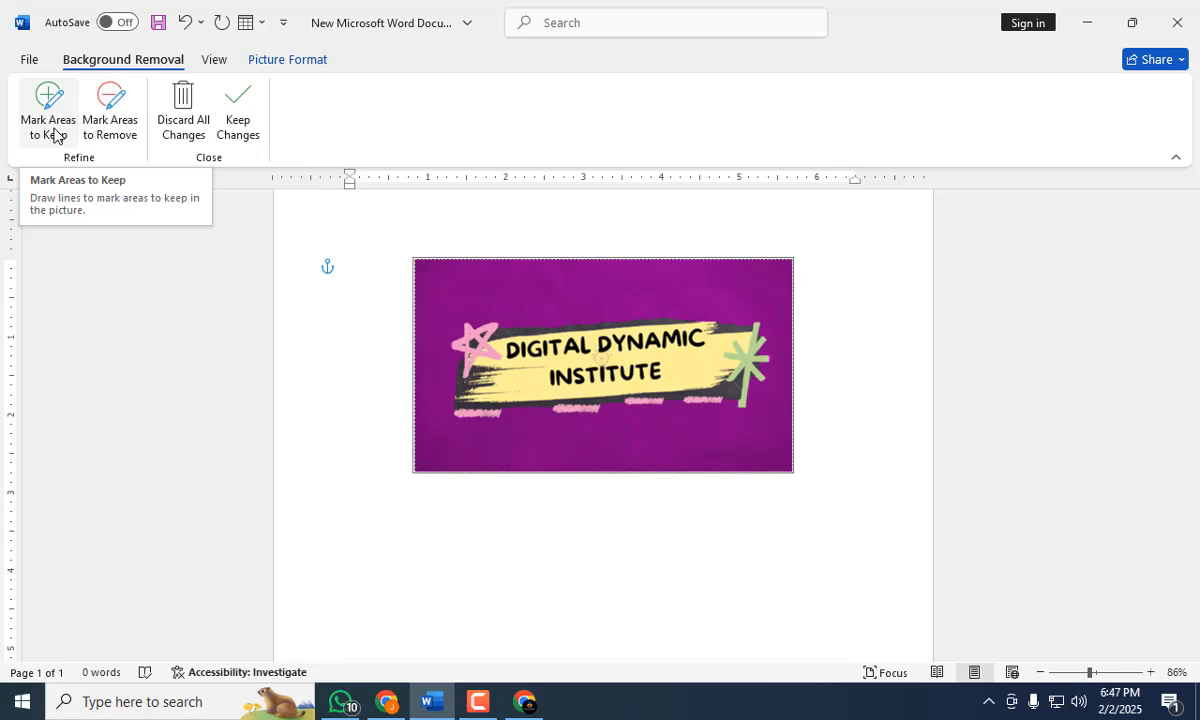
left_click(55, 135)
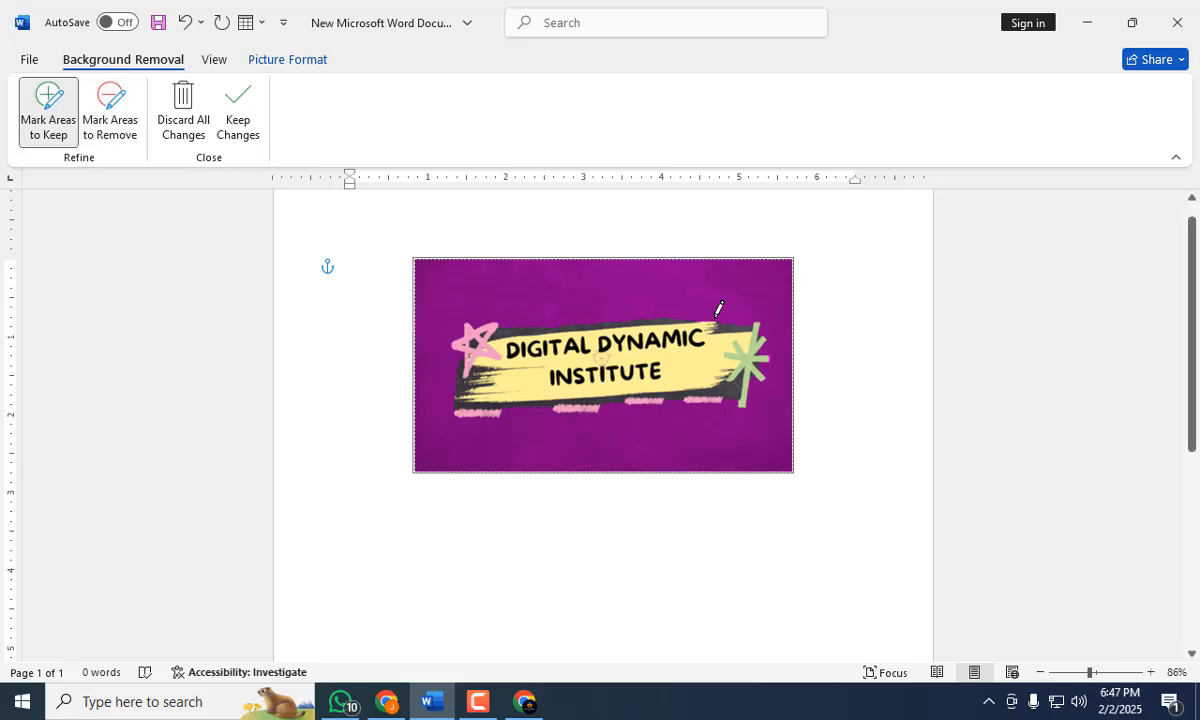
left_click(108, 118)
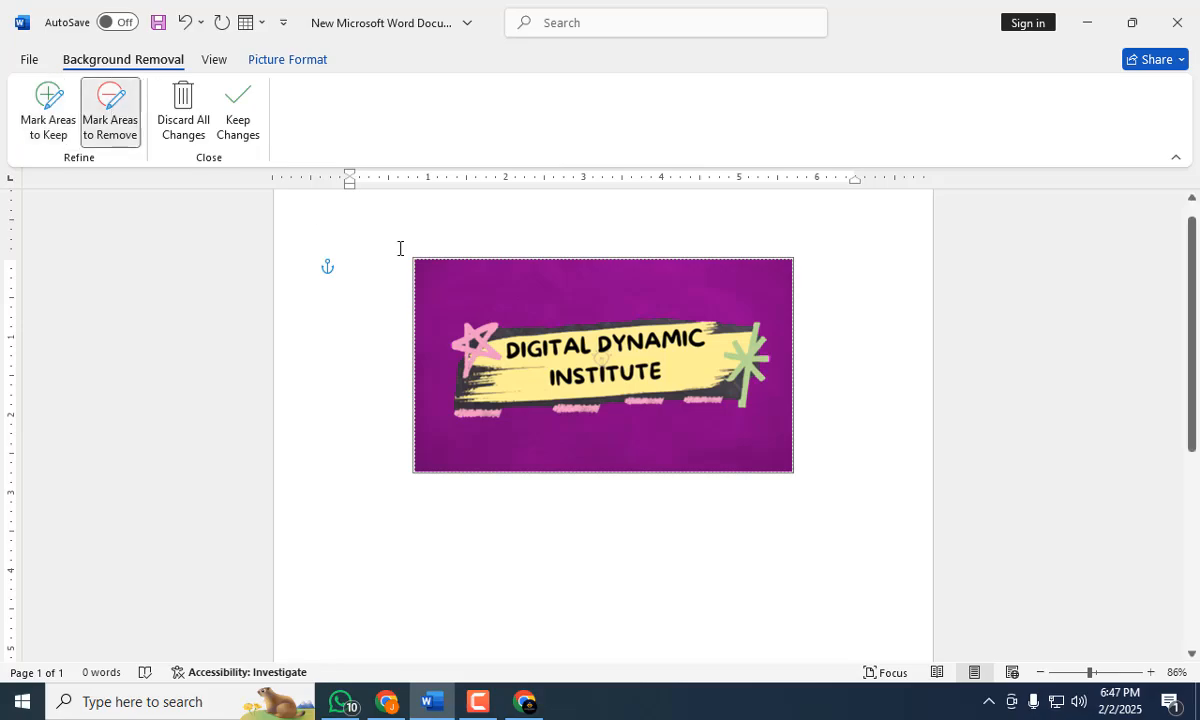
left_click_drag(455, 322, 740, 299)
mouse_move(770, 392)
left_mouse_down()
mouse_move(660, 428)
mouse_move(478, 424)
mouse_move(437, 394)
mouse_move(458, 325)
left_mouse_up()
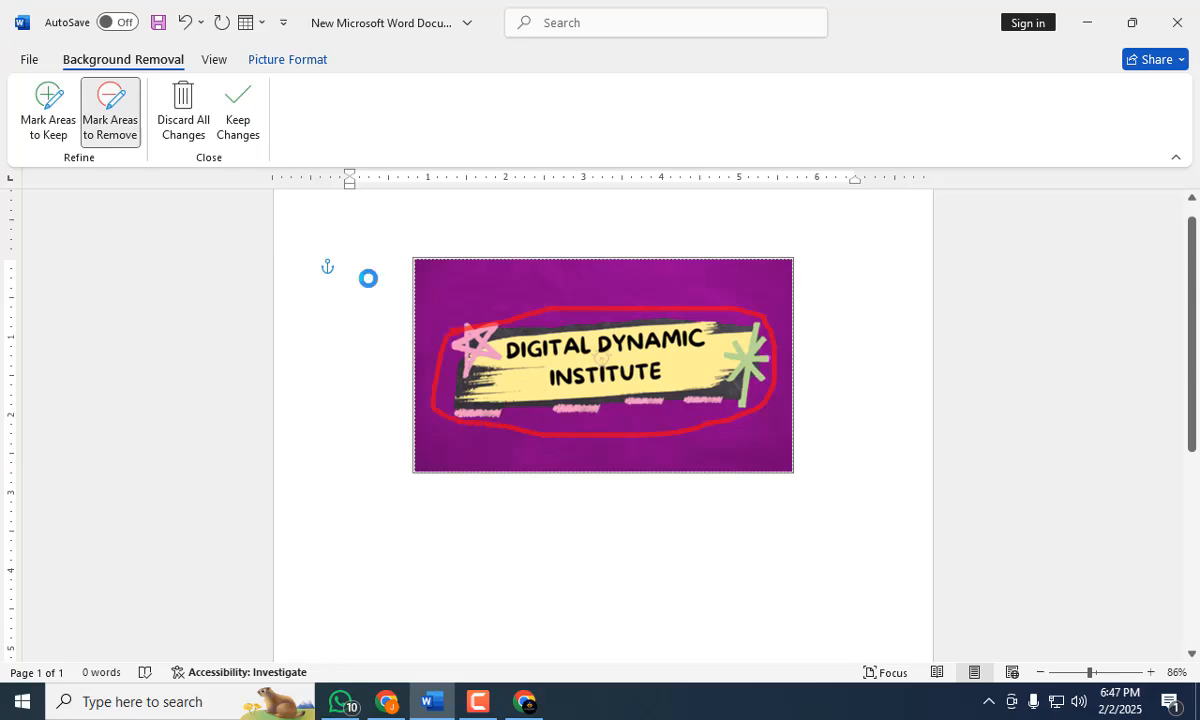
left_click(238, 128)
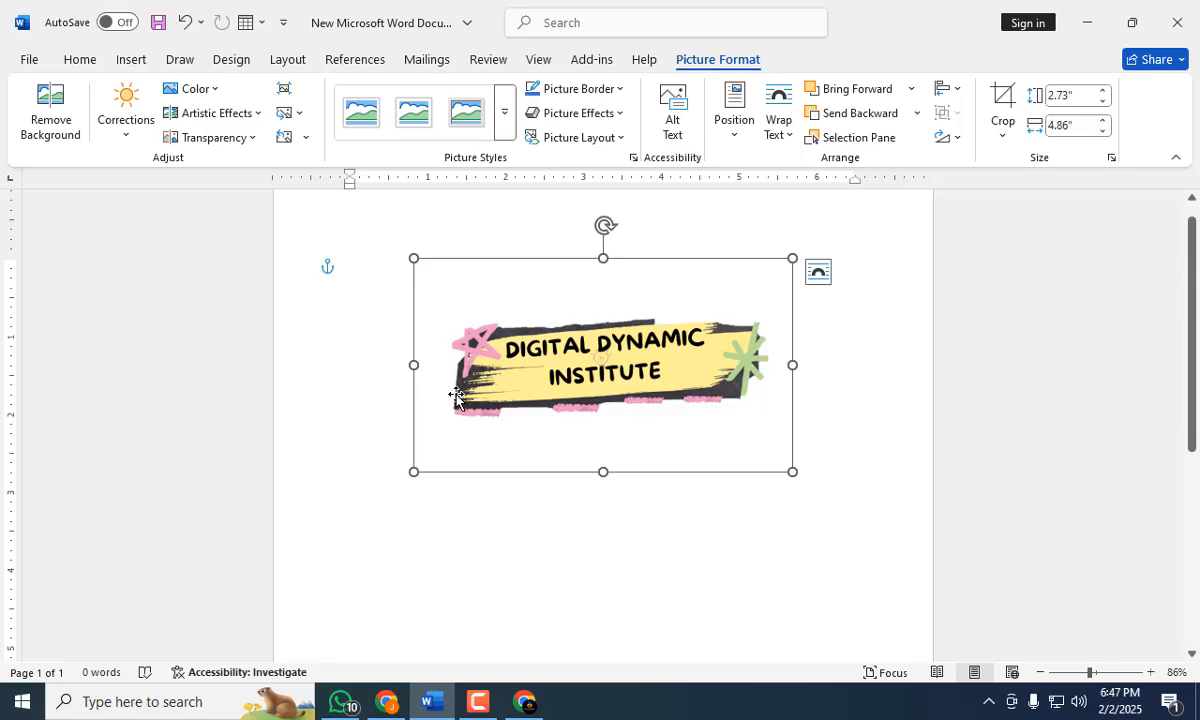
Undo the last background removal edit and discard all background removal changes on the banner.
key("ctrl+z")
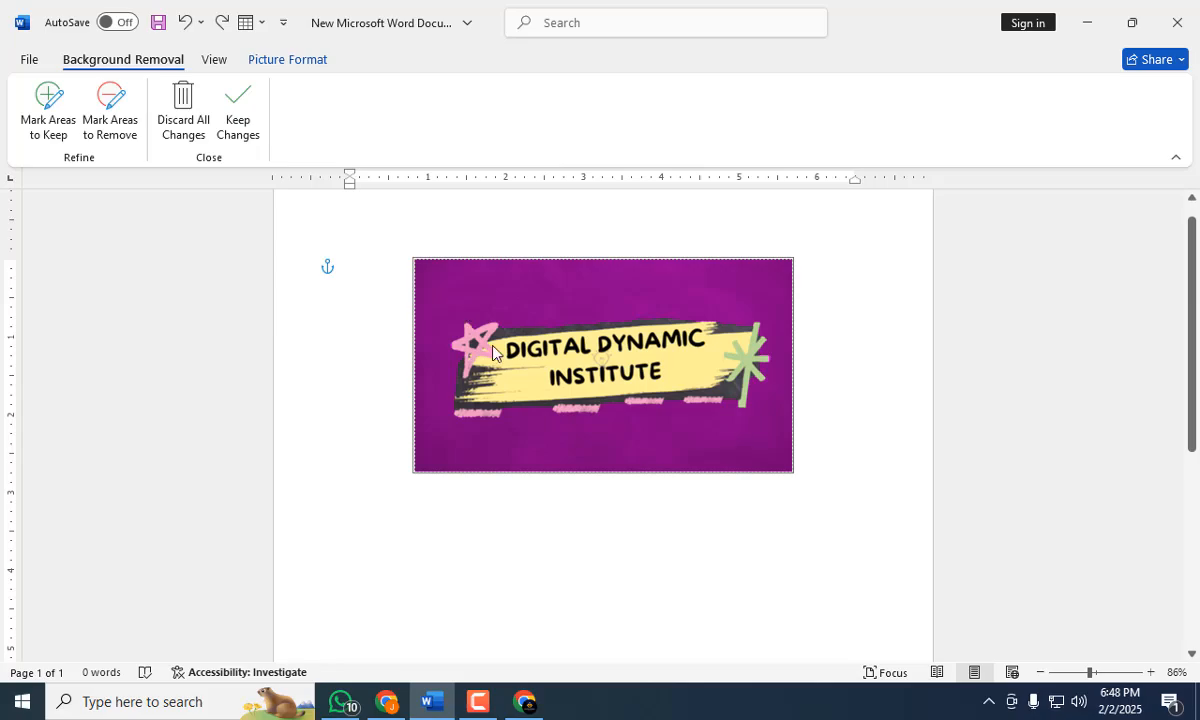
left_click(183, 115)
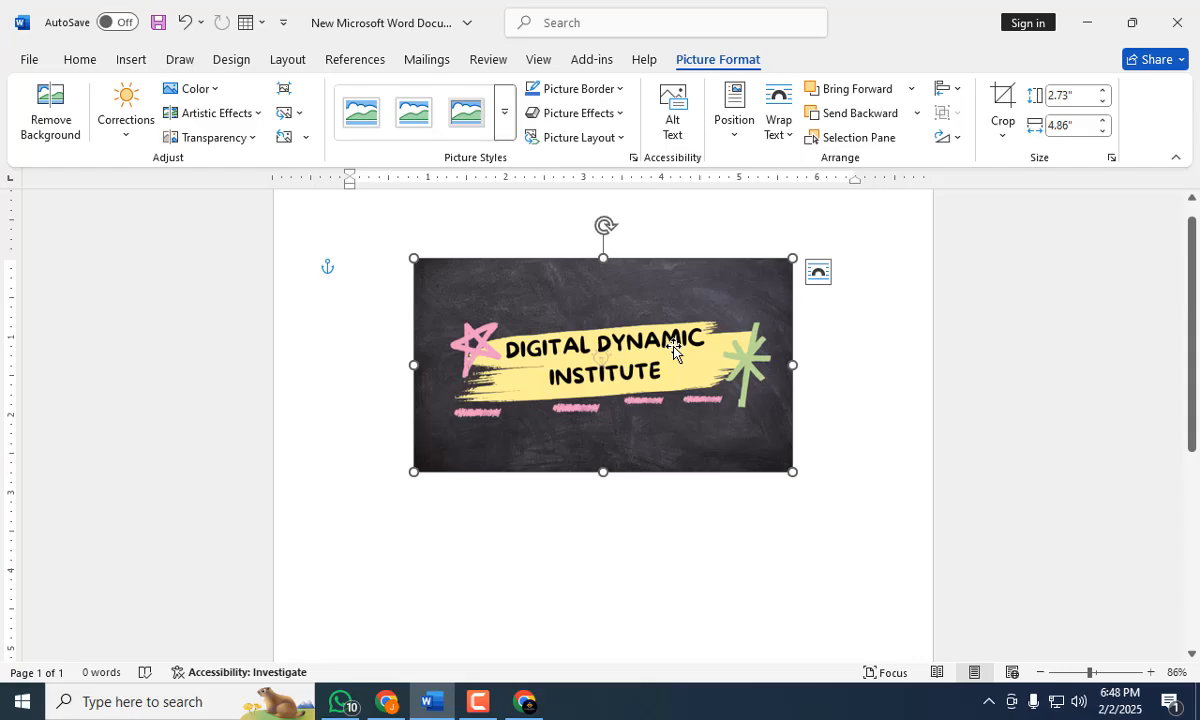
Apply the brightest normal-contrast correction to the banner picture and recolor it with Black and White: 50%.
left_click(130, 138)
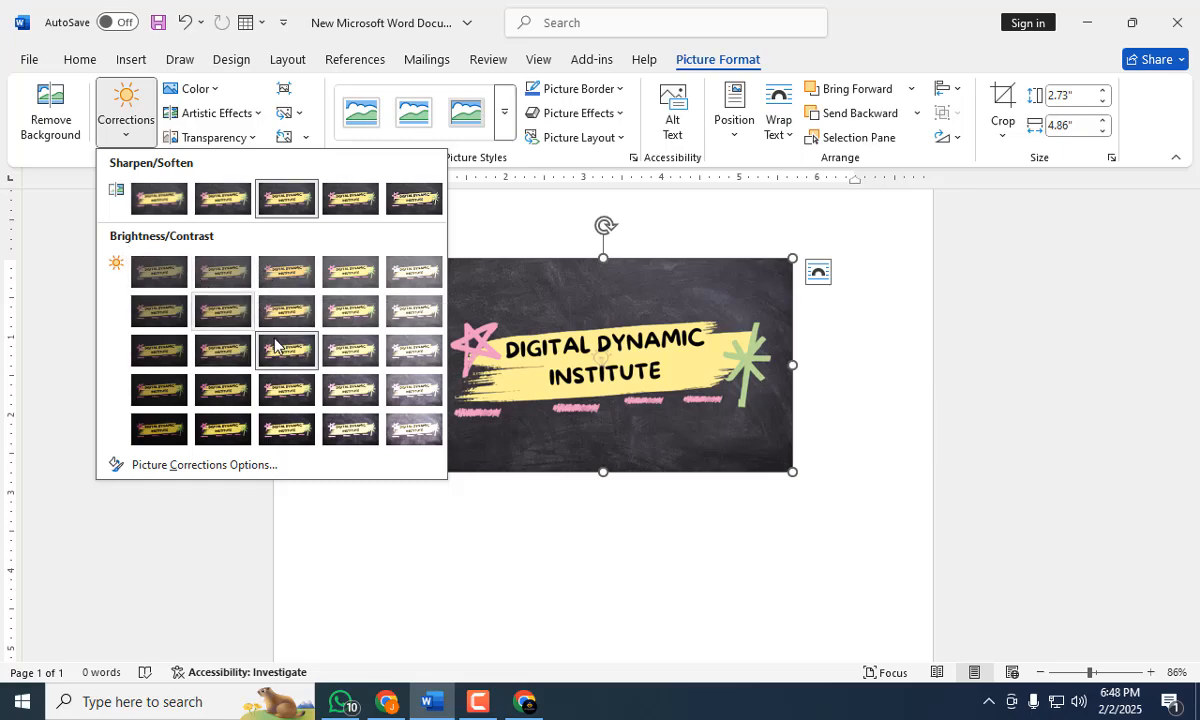
left_click(416, 352)
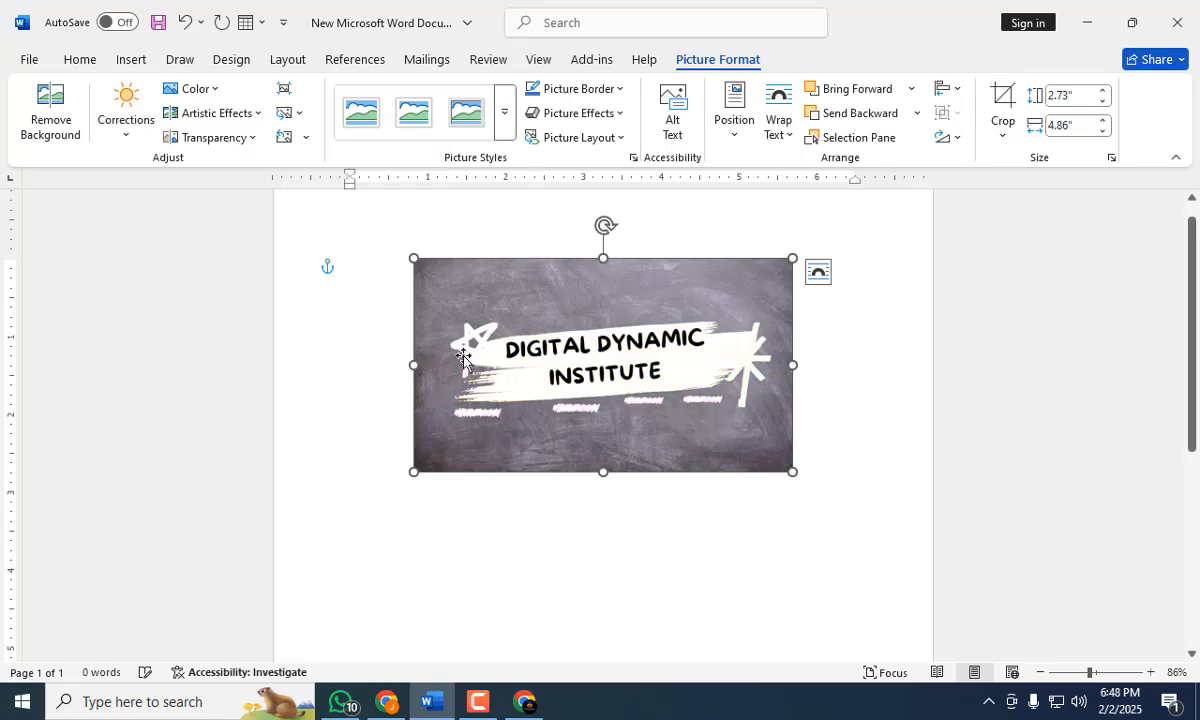
left_click(135, 146)
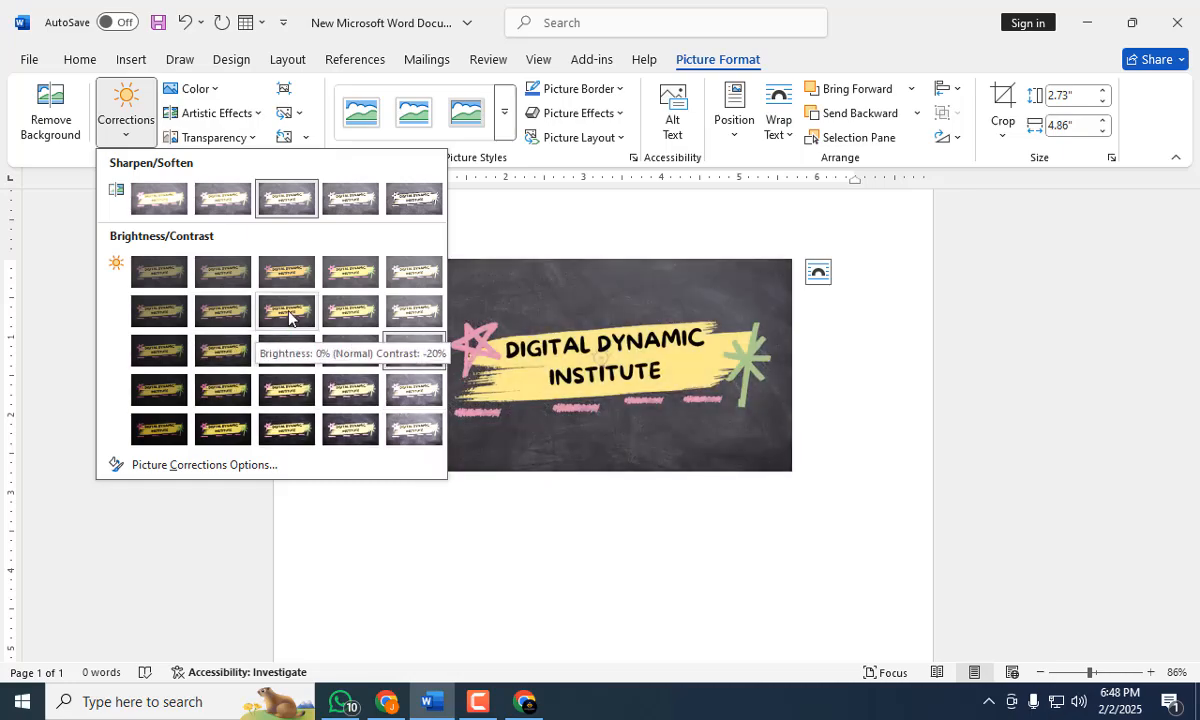
left_click(212, 89)
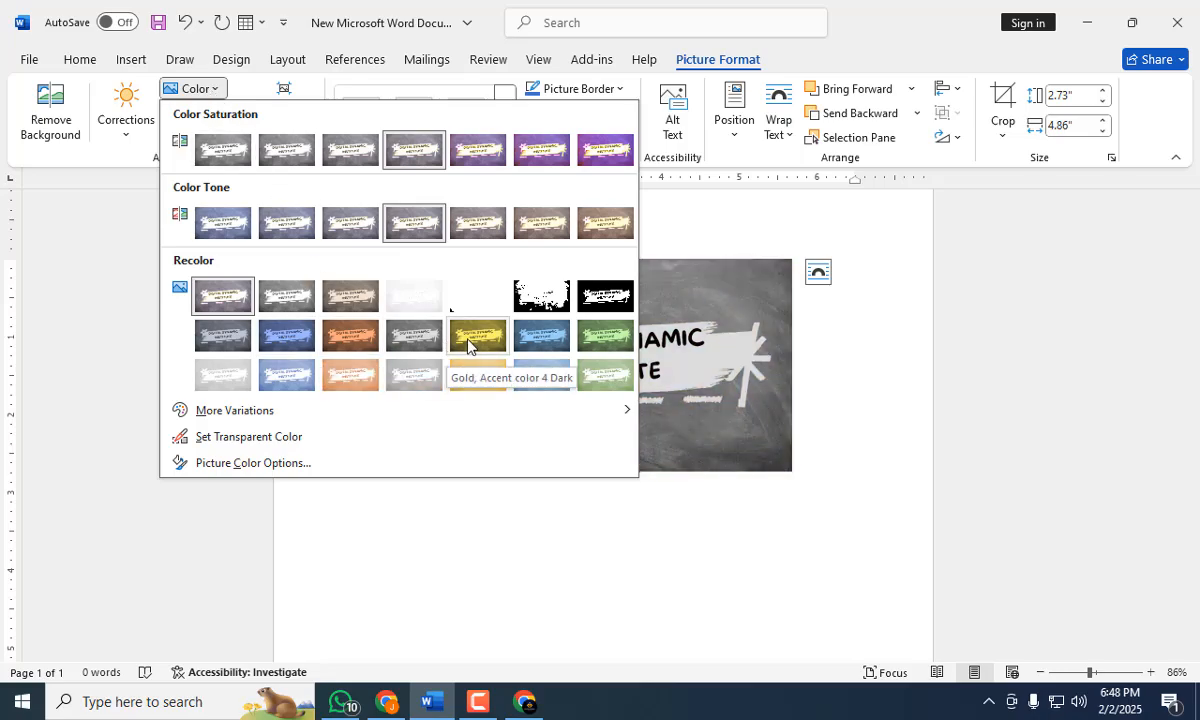
left_click(549, 297)
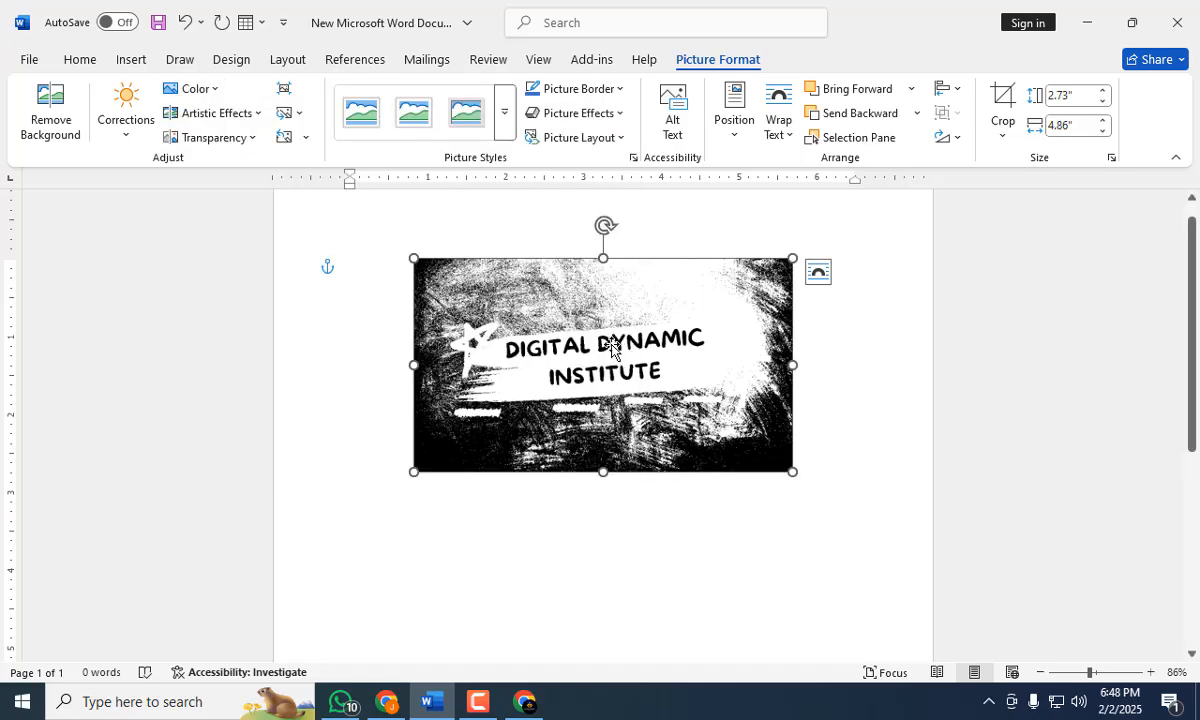
Try to make the black near the banner's upper-left corner transparent with Set Transparent Color, and move the banner slightly left.
left_click(218, 95)
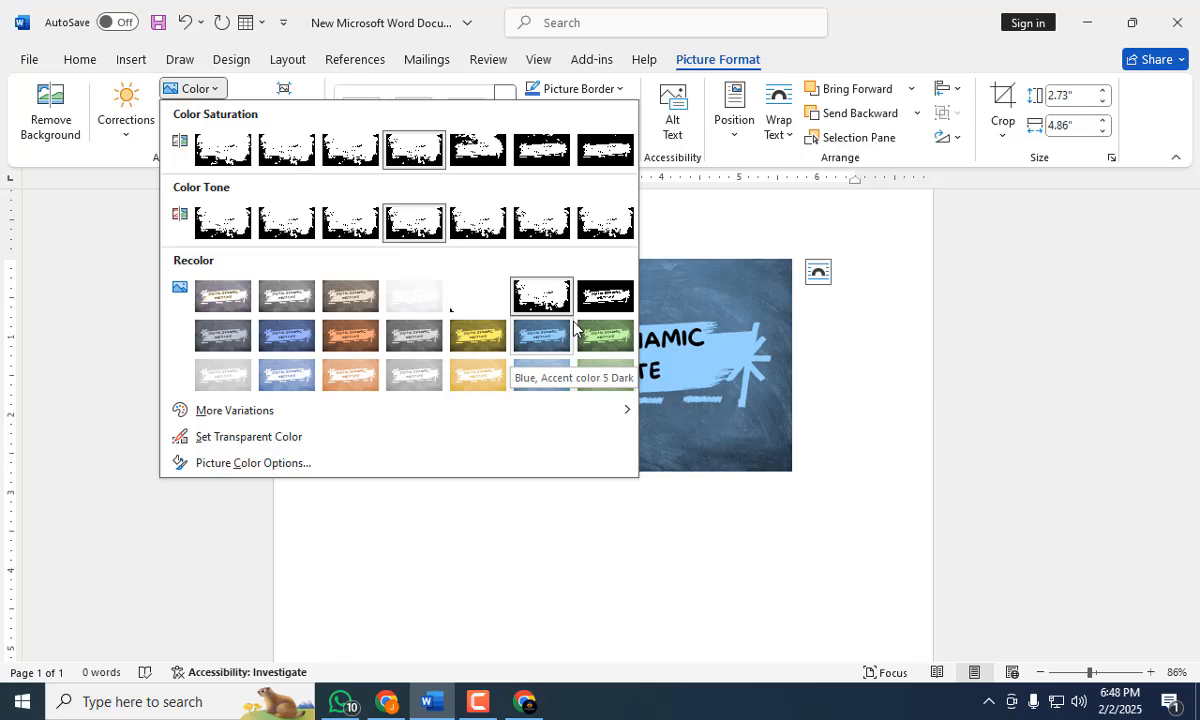
left_click(246, 441)
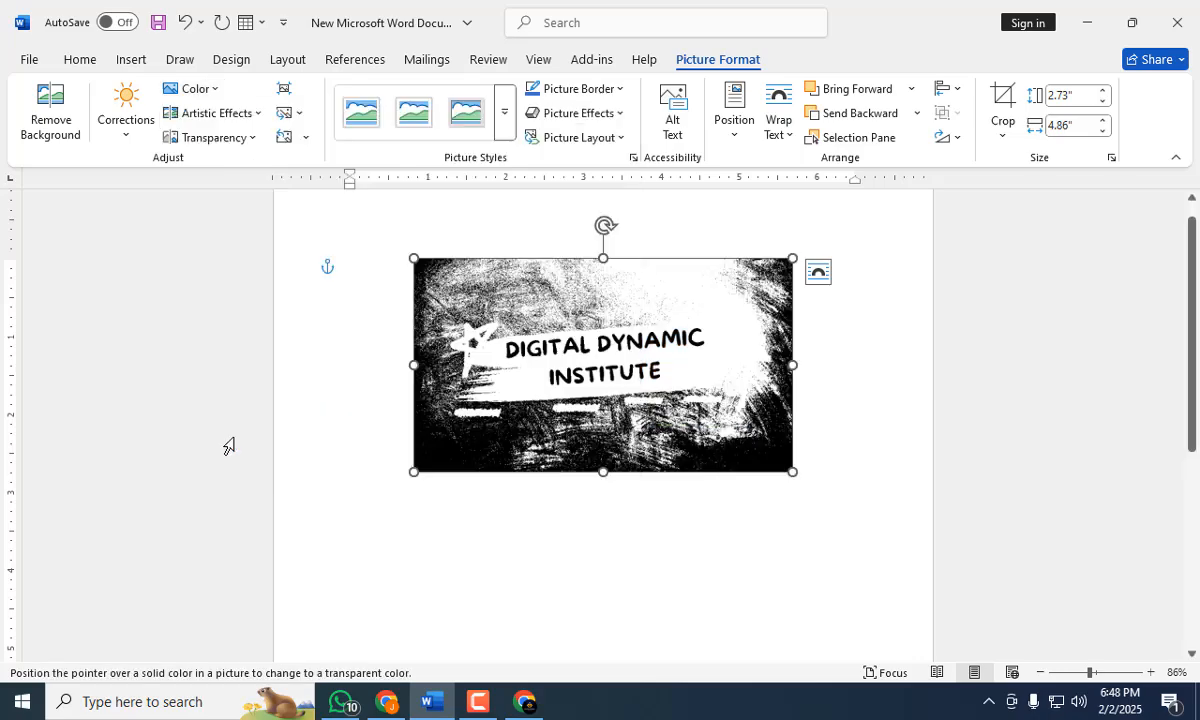
left_click(433, 284)
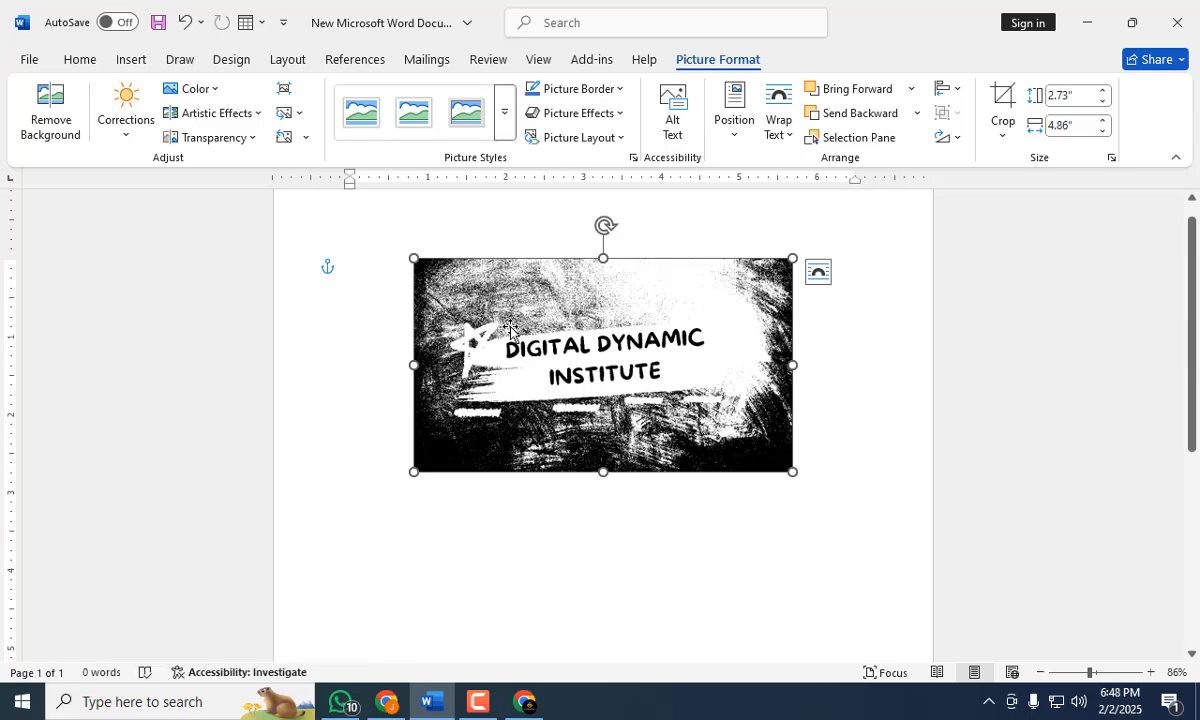
left_click_drag(498, 338, 461, 341)
left_click(213, 90)
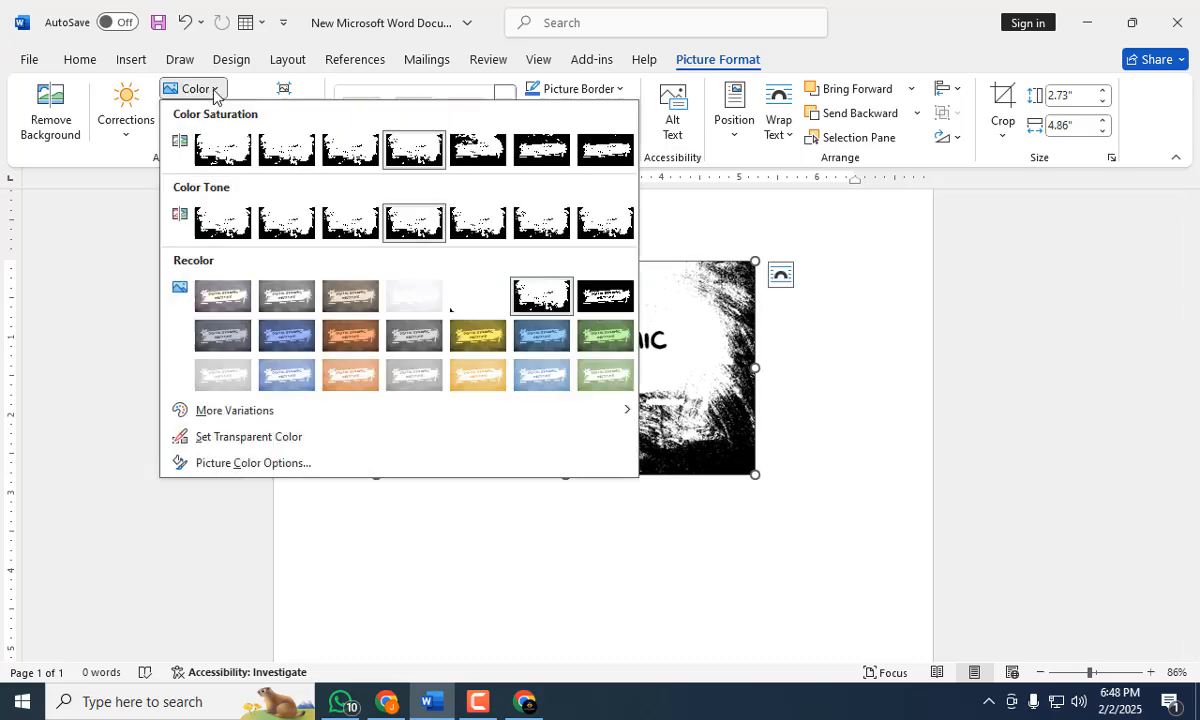
mouse_move(237, 415)
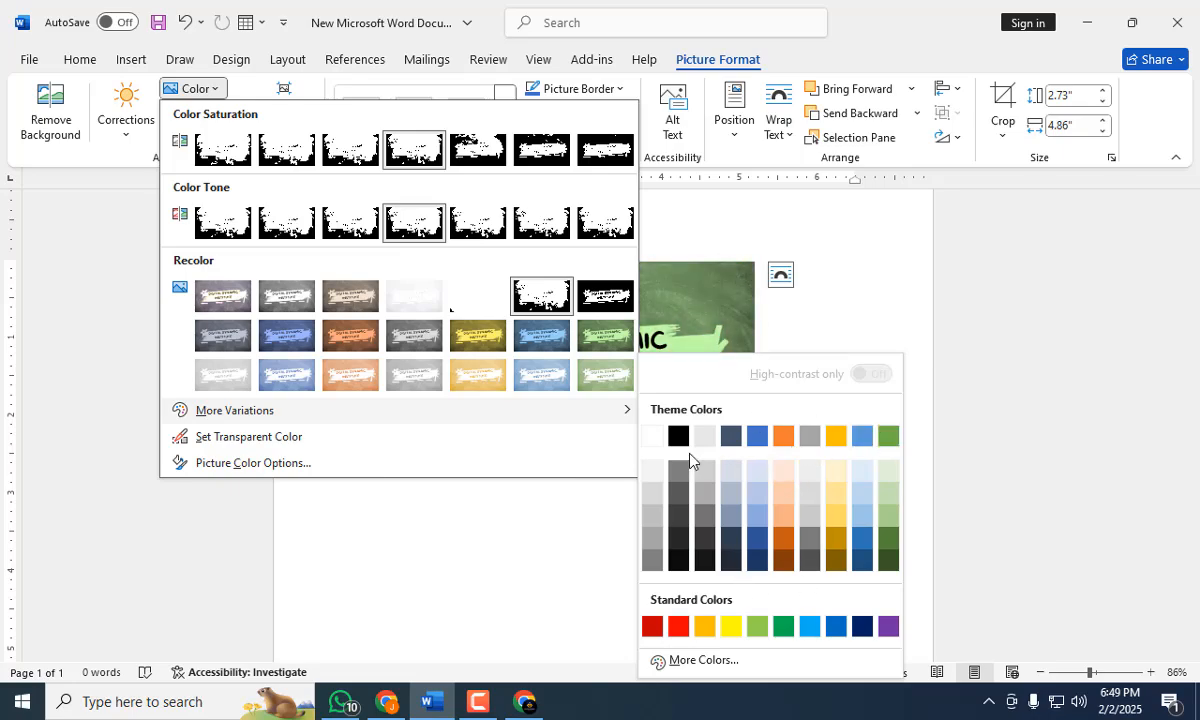
left_click(562, 581)
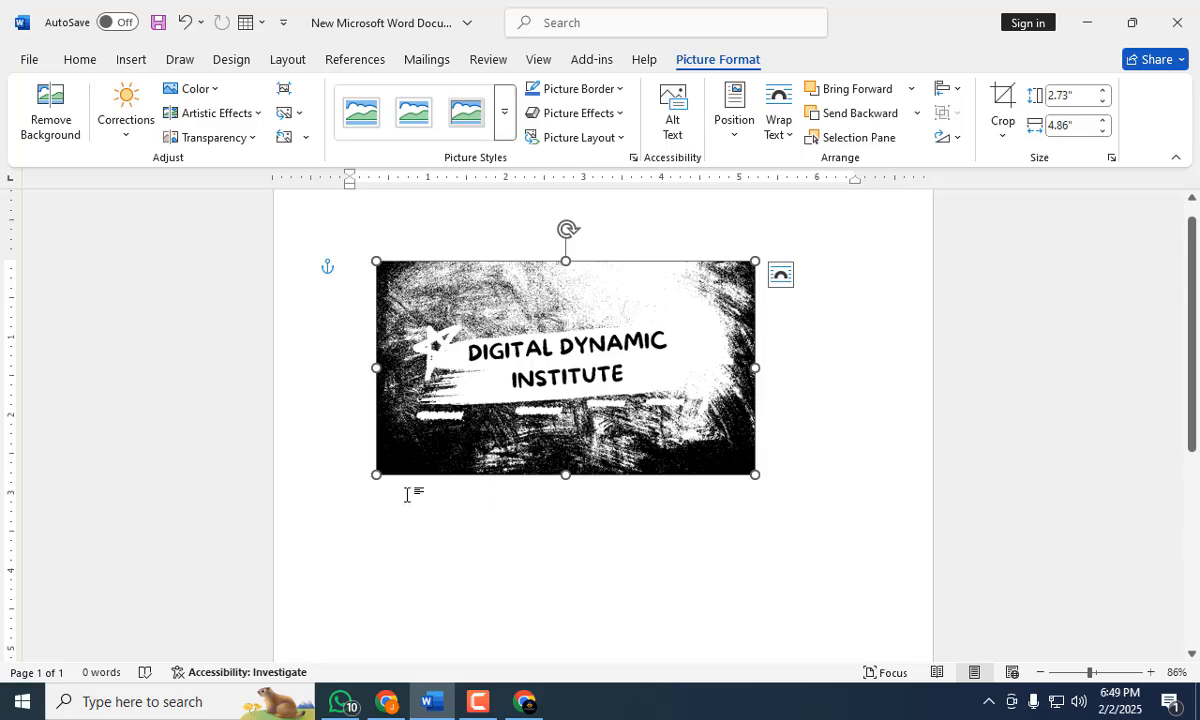
left_click(205, 91)
mouse_move(229, 420)
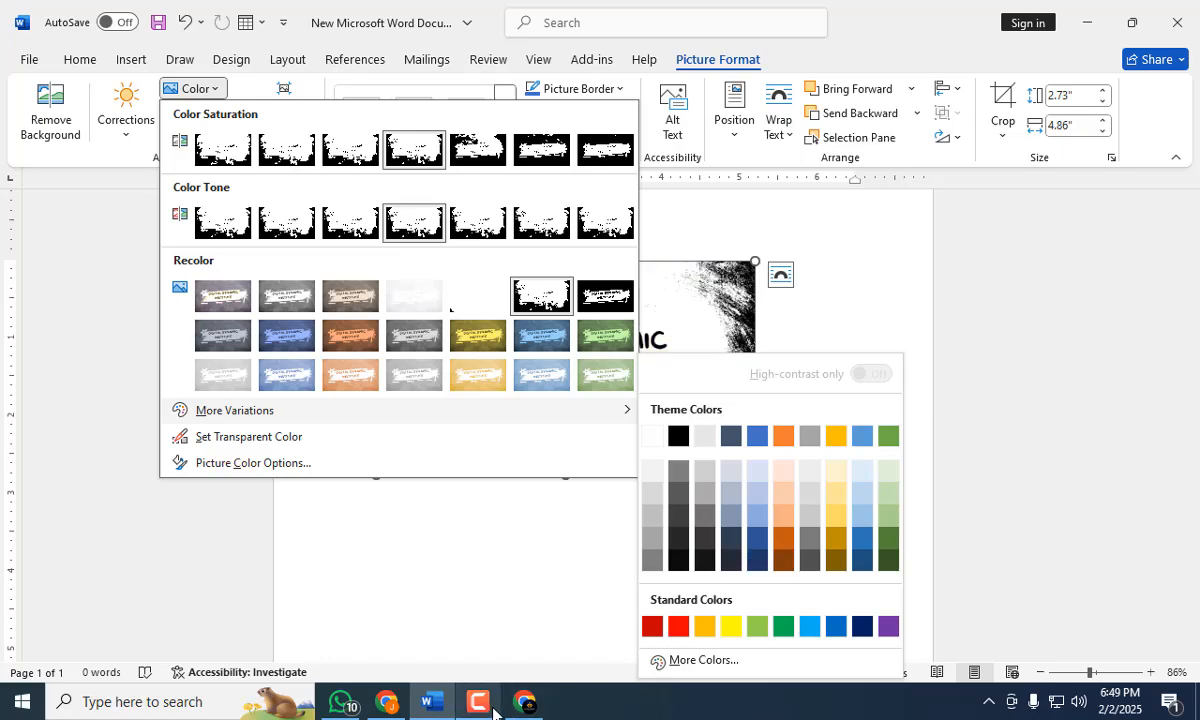
mouse_move(492, 710)
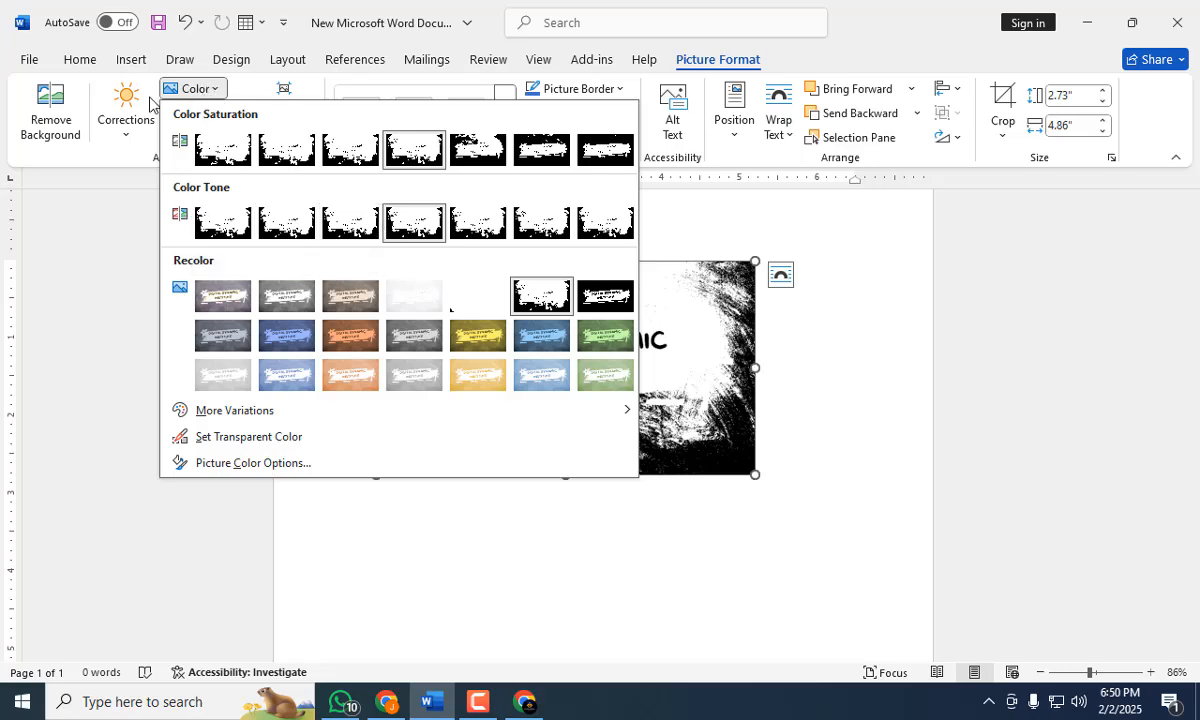
left_click(106, 152)
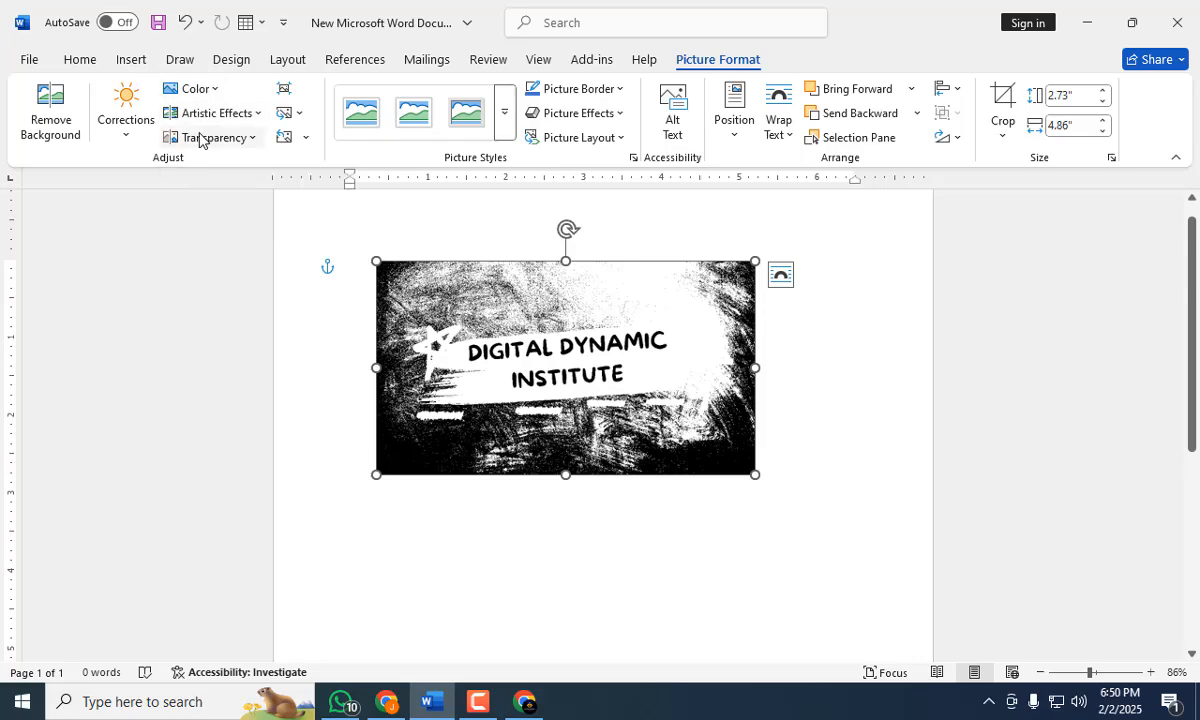
Reset the banner picture's formatting and size, and shift the full-size picture on the page.
left_click(304, 141)
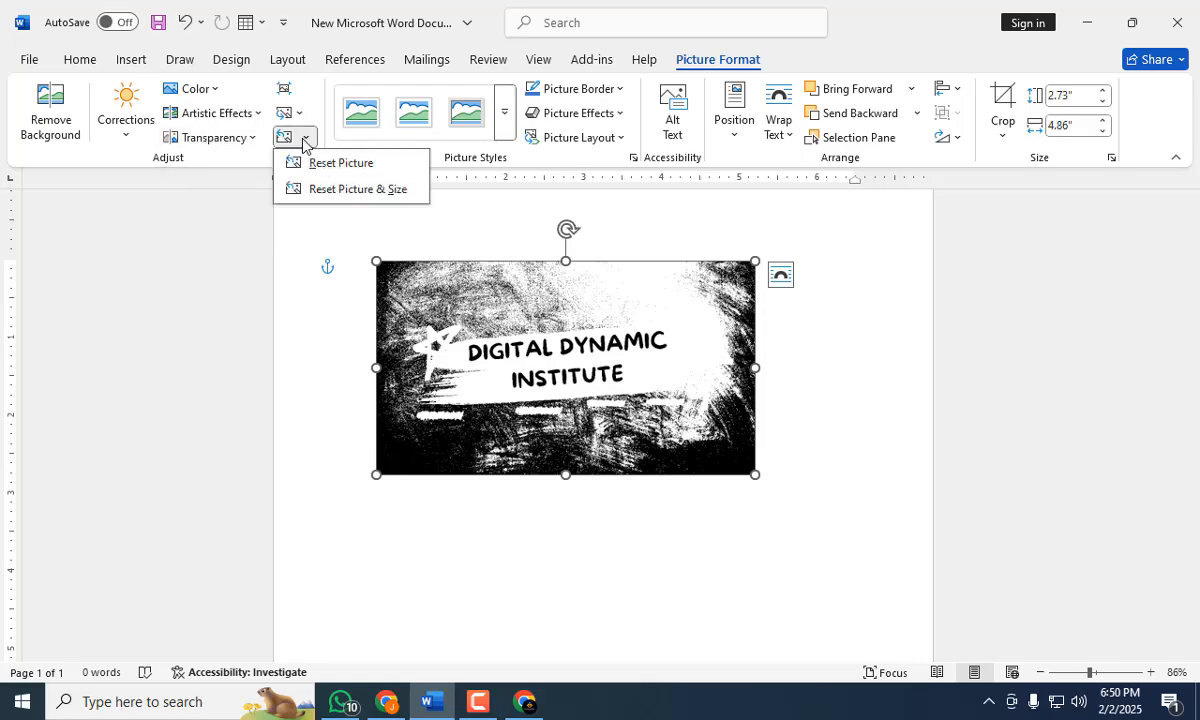
left_click(369, 190)
left_click_drag(460, 362, 498, 325)
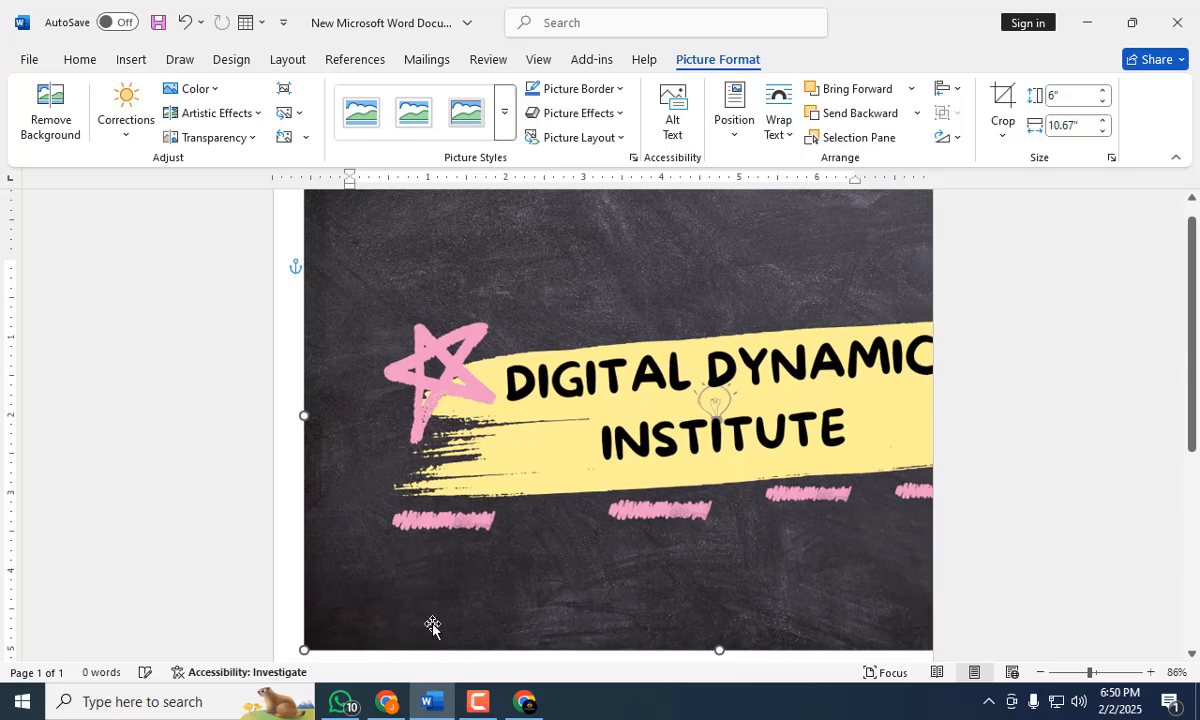
Shrink the banner to about 3.29" high by 5.86" wide and move it fully onto the page's upper area.
left_click_drag(305, 650, 508, 534)
left_click_drag(552, 372, 372, 442)
left_click_drag(330, 603, 496, 506)
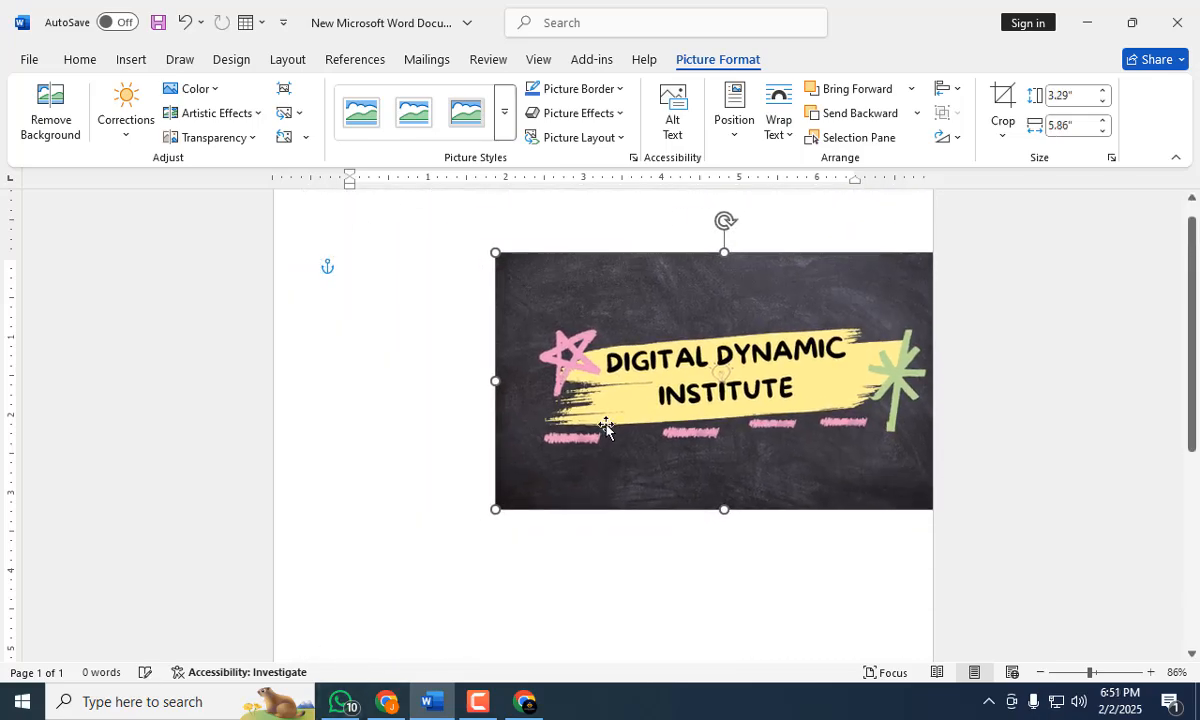
left_click_drag(598, 419, 509, 429)
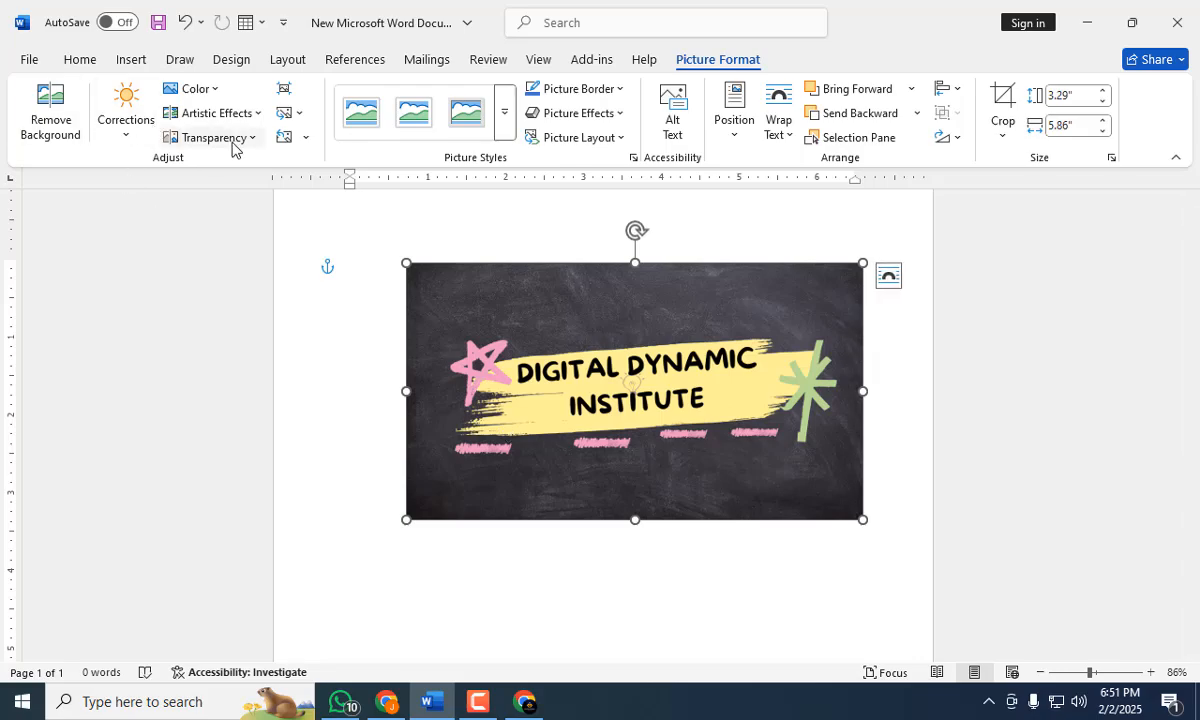
left_click(302, 138)
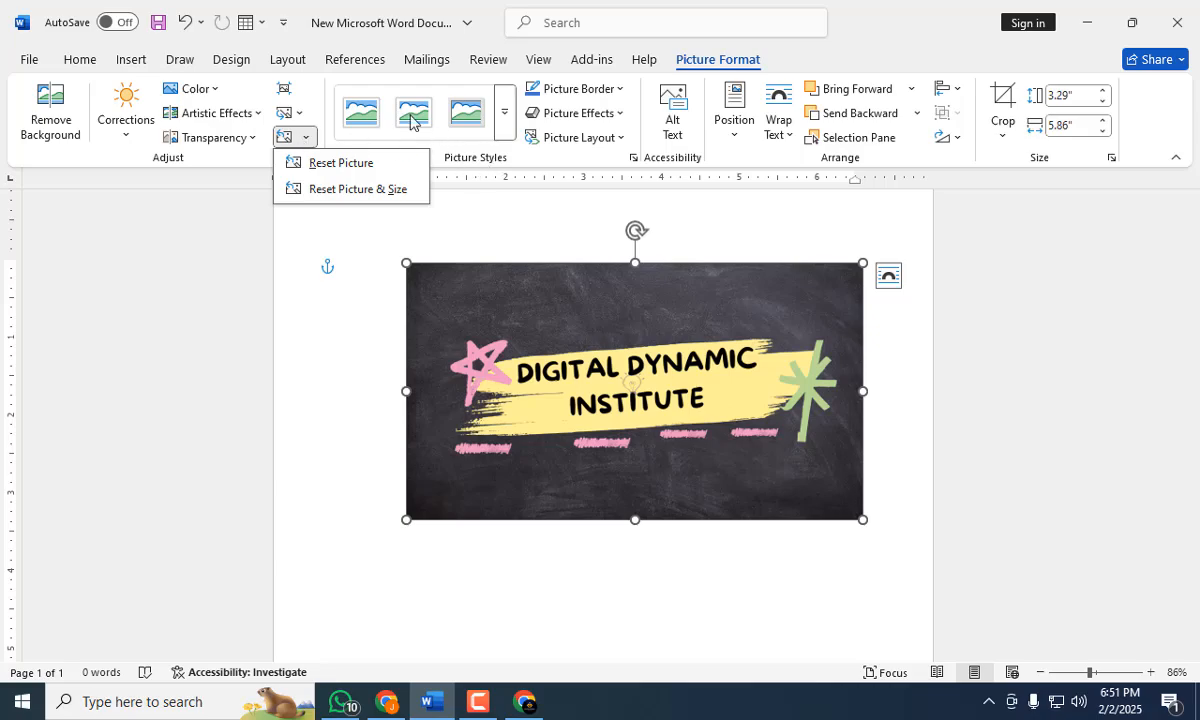
left_click(503, 116)
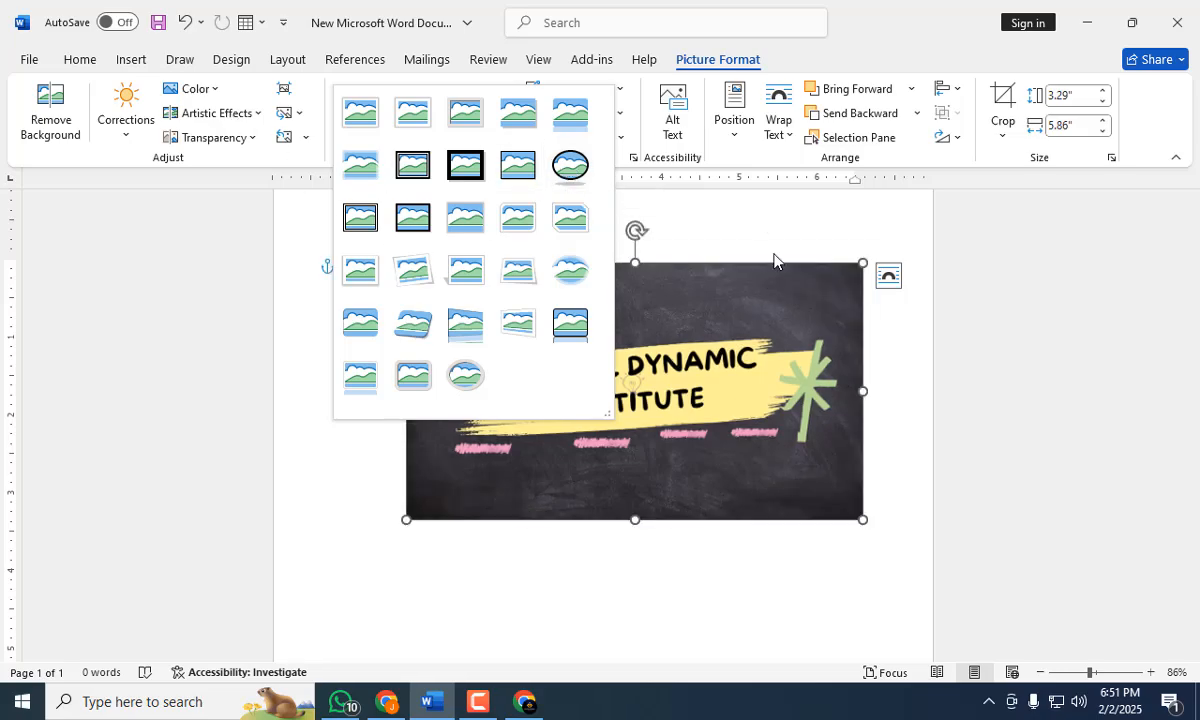
left_click(714, 212)
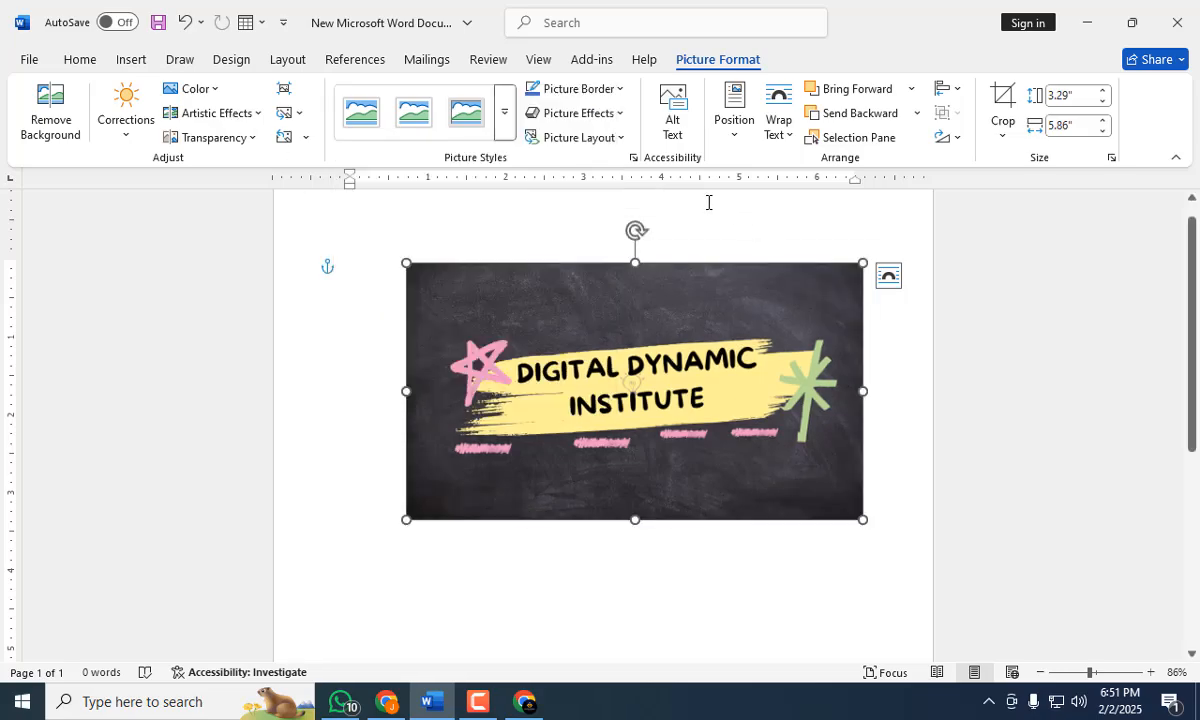
left_click(497, 122)
left_click(683, 244)
left_click(612, 92)
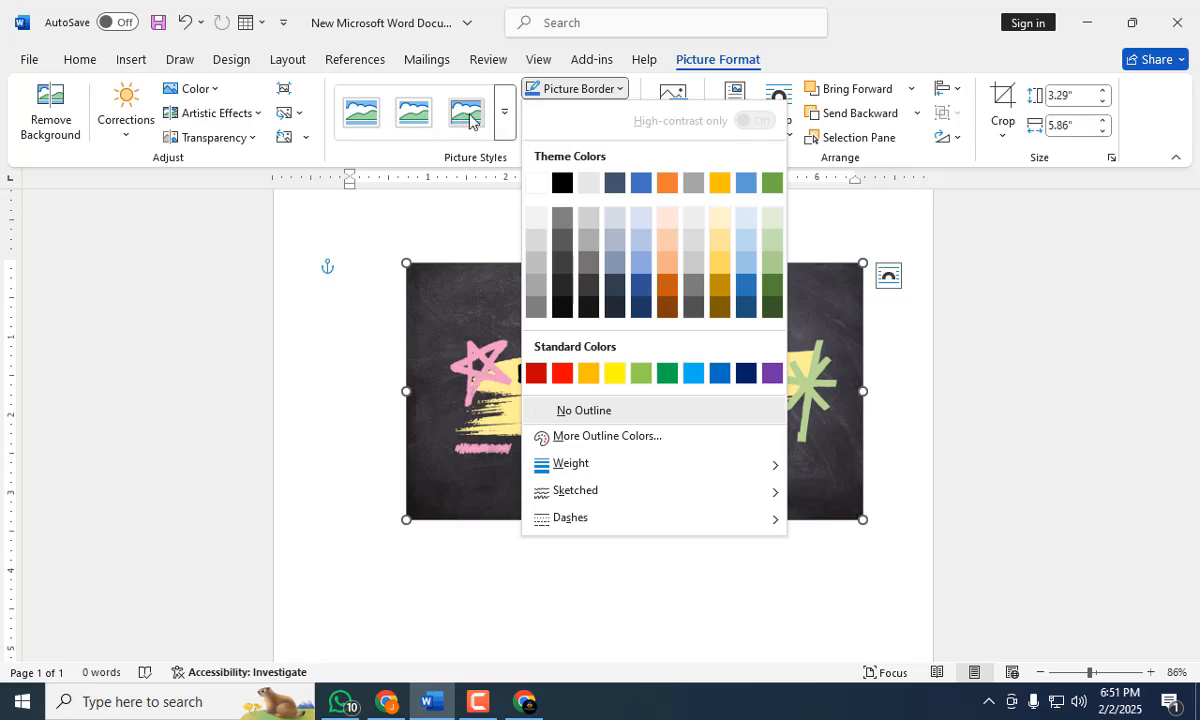
Apply the white-framed picture style with rounded diagonal corners to the banner.
left_click(503, 117)
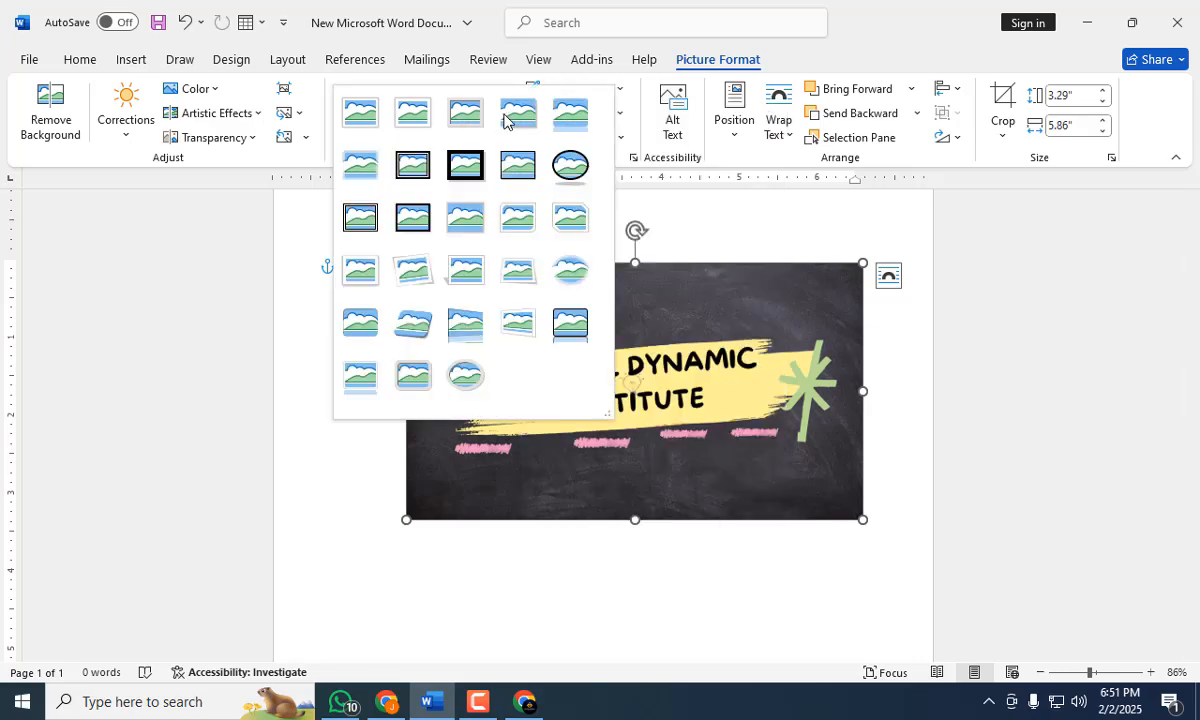
left_click(514, 225)
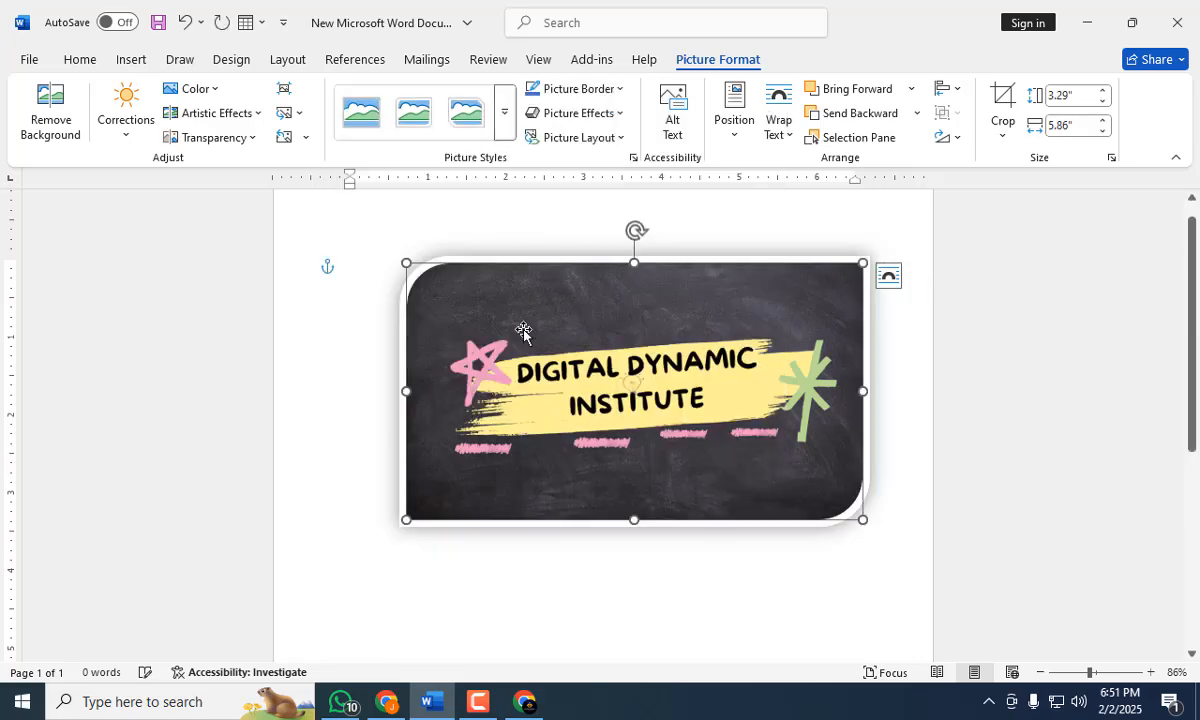
left_click(614, 88)
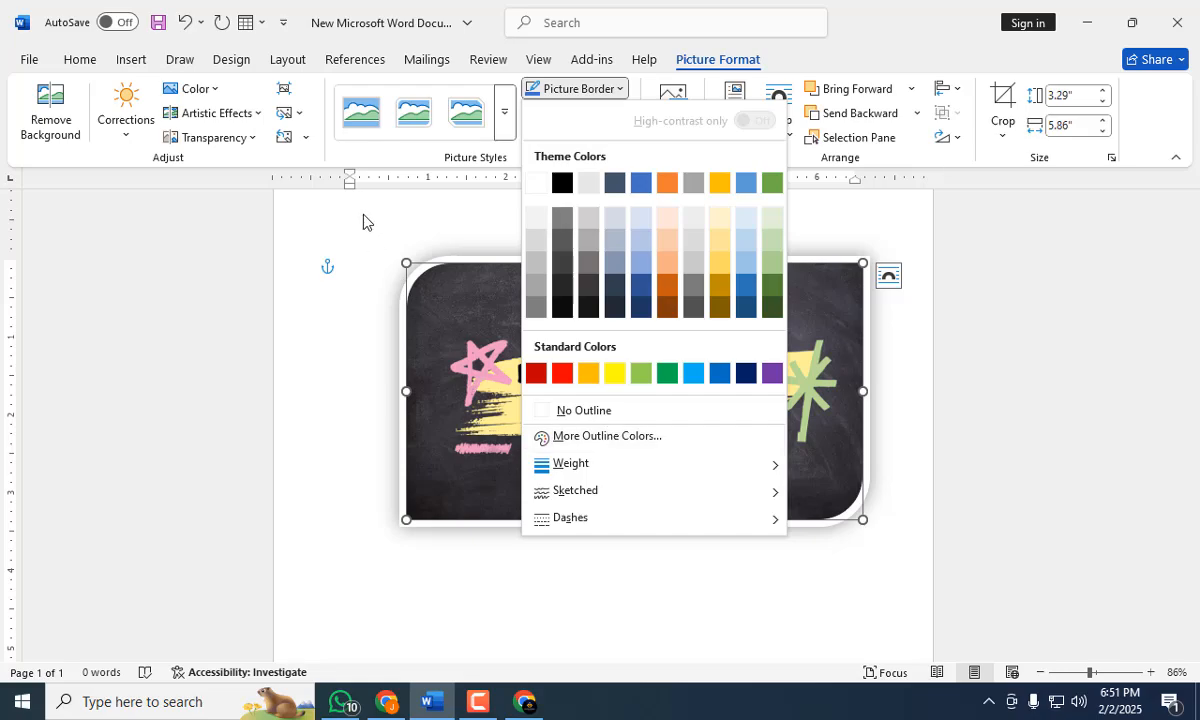
left_click(340, 201)
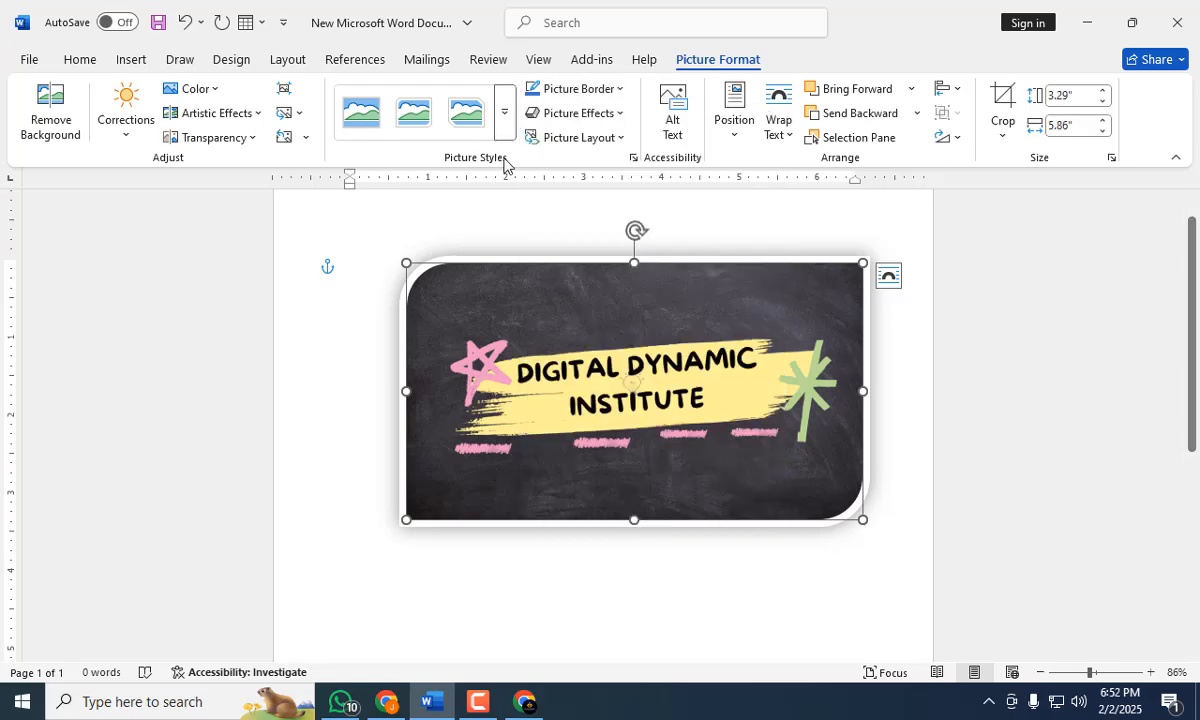
Apply the fourth preset picture effect, with the soft bevel and lower-right shadow, to the banner.
left_click(617, 114)
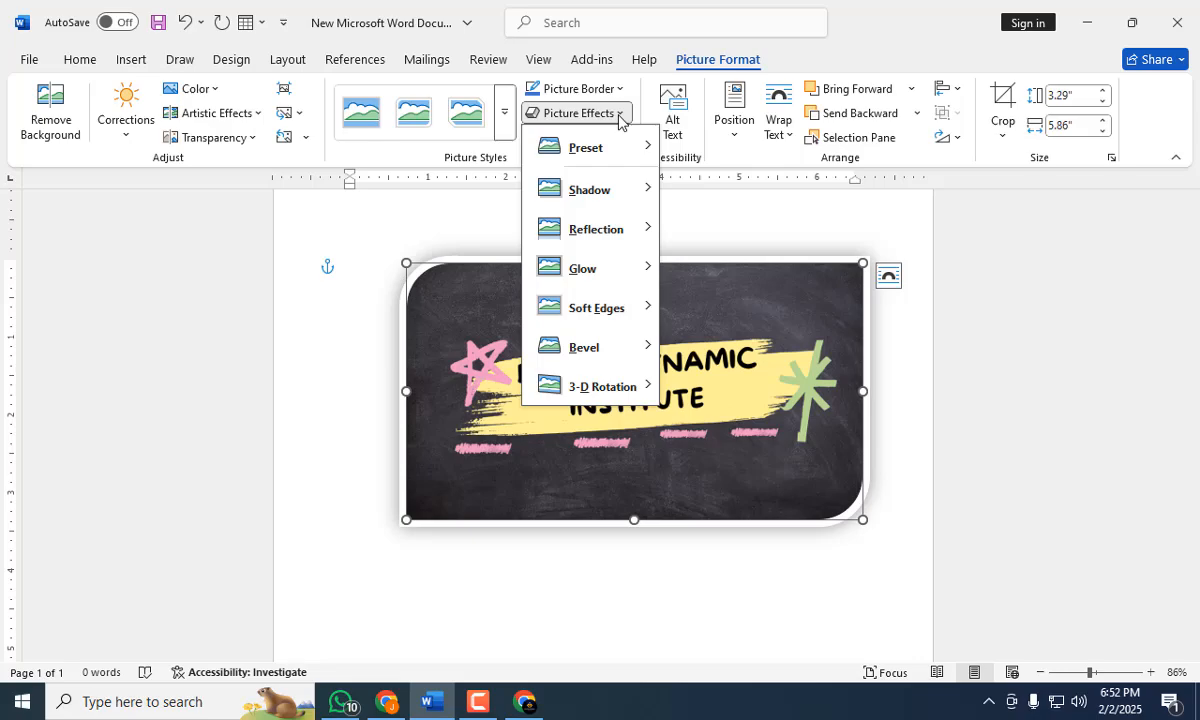
mouse_move(640, 147)
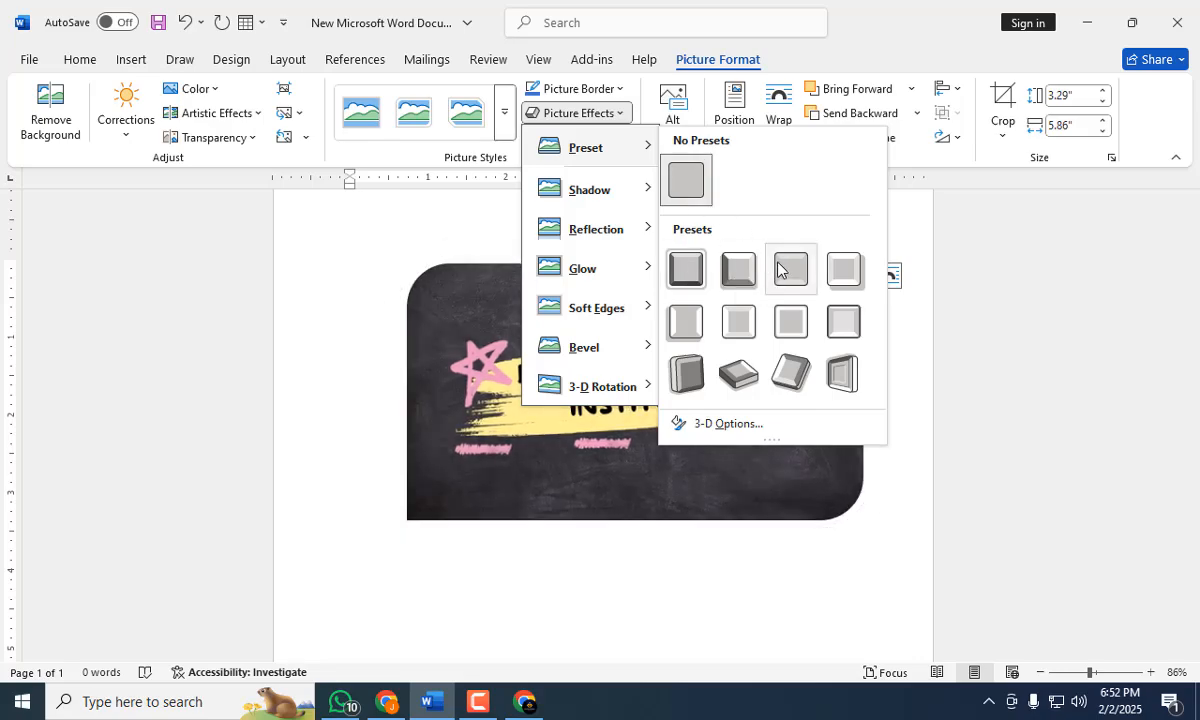
left_click(845, 270)
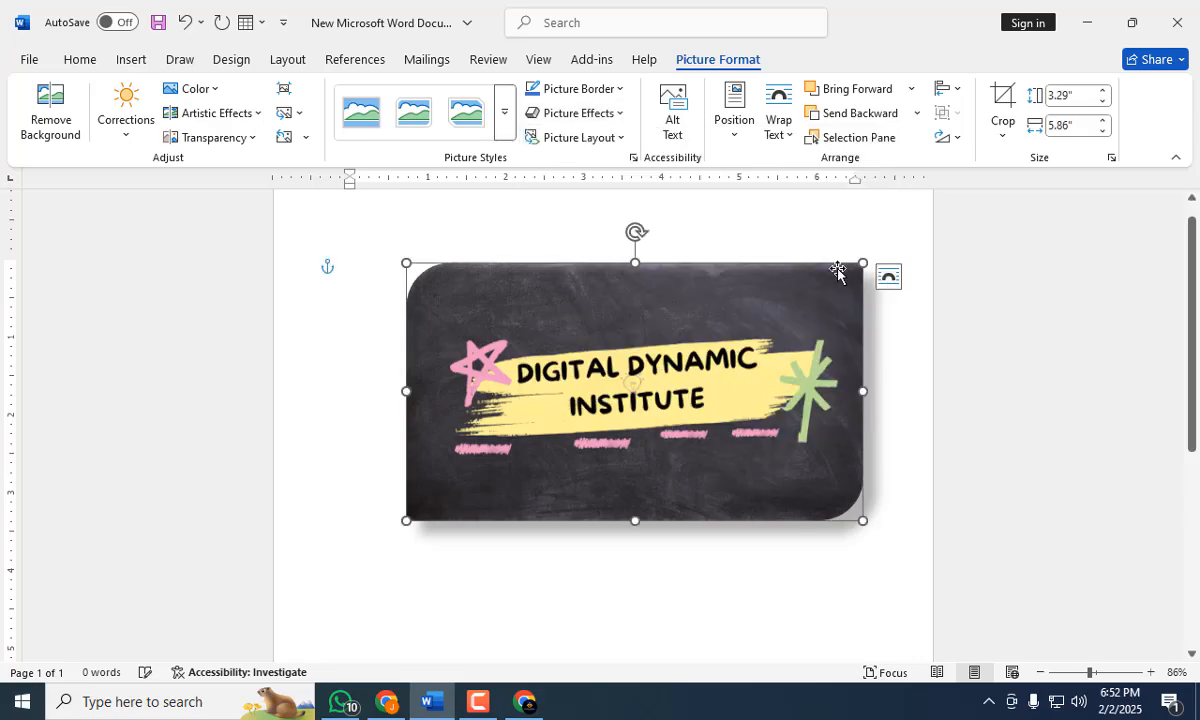
left_click(660, 605)
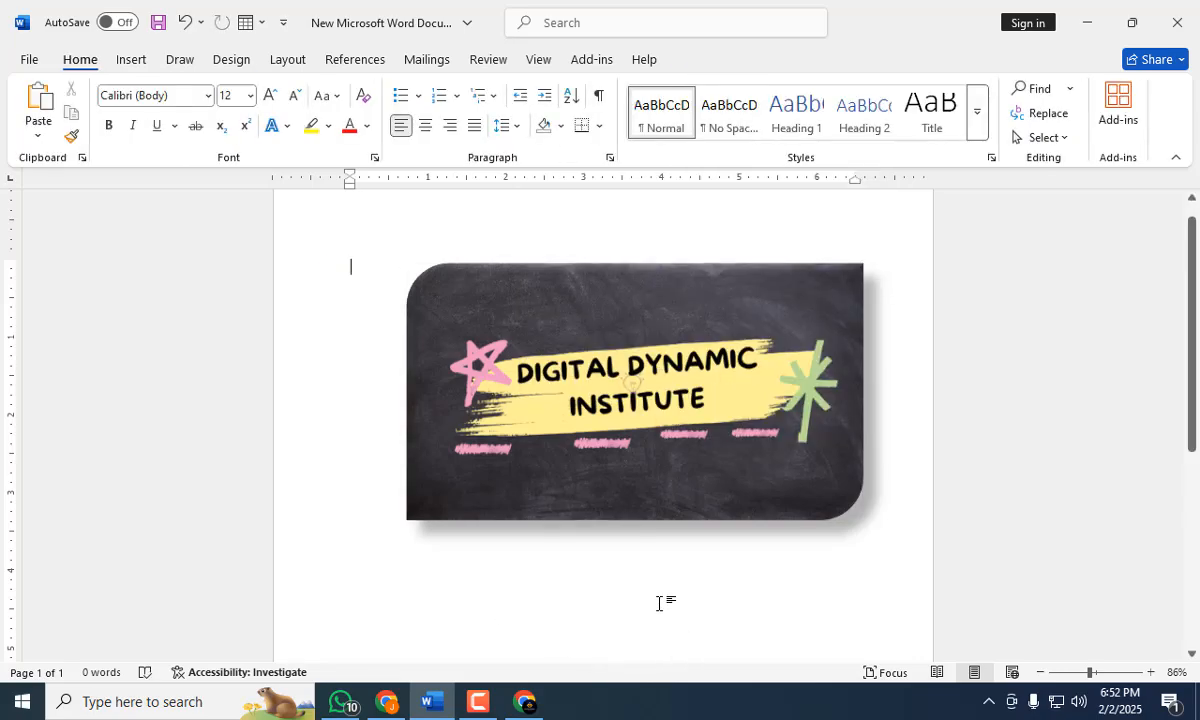
left_click(757, 493)
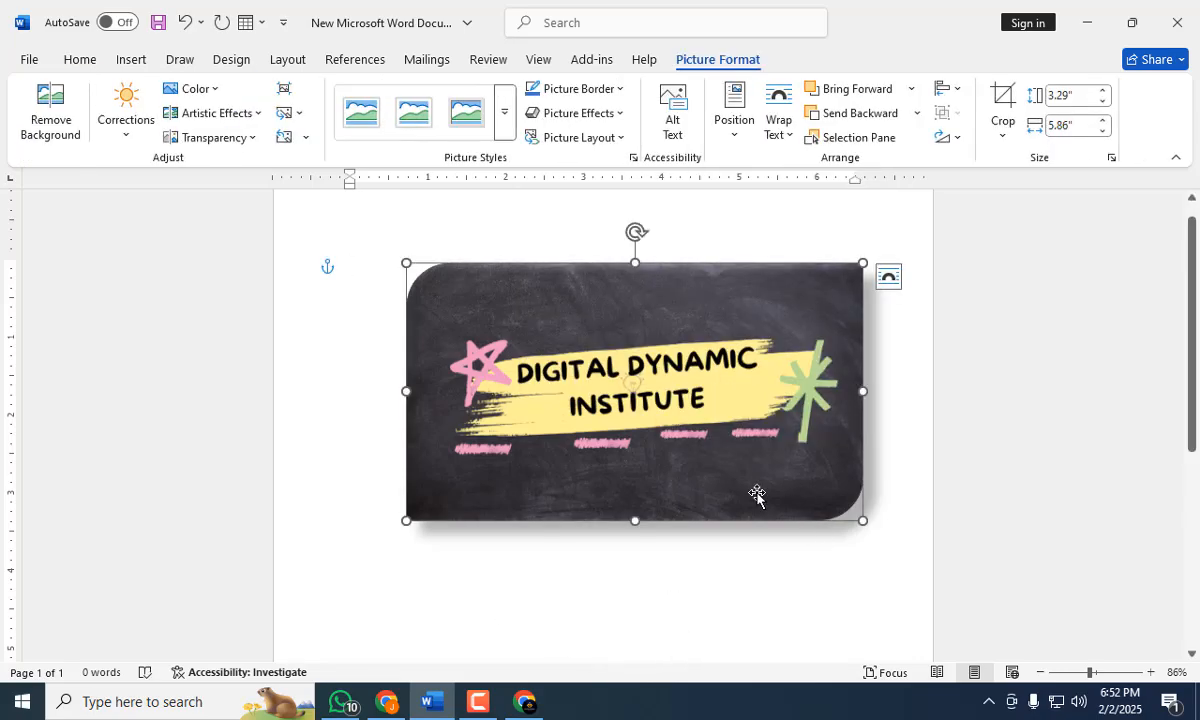
left_click(617, 114)
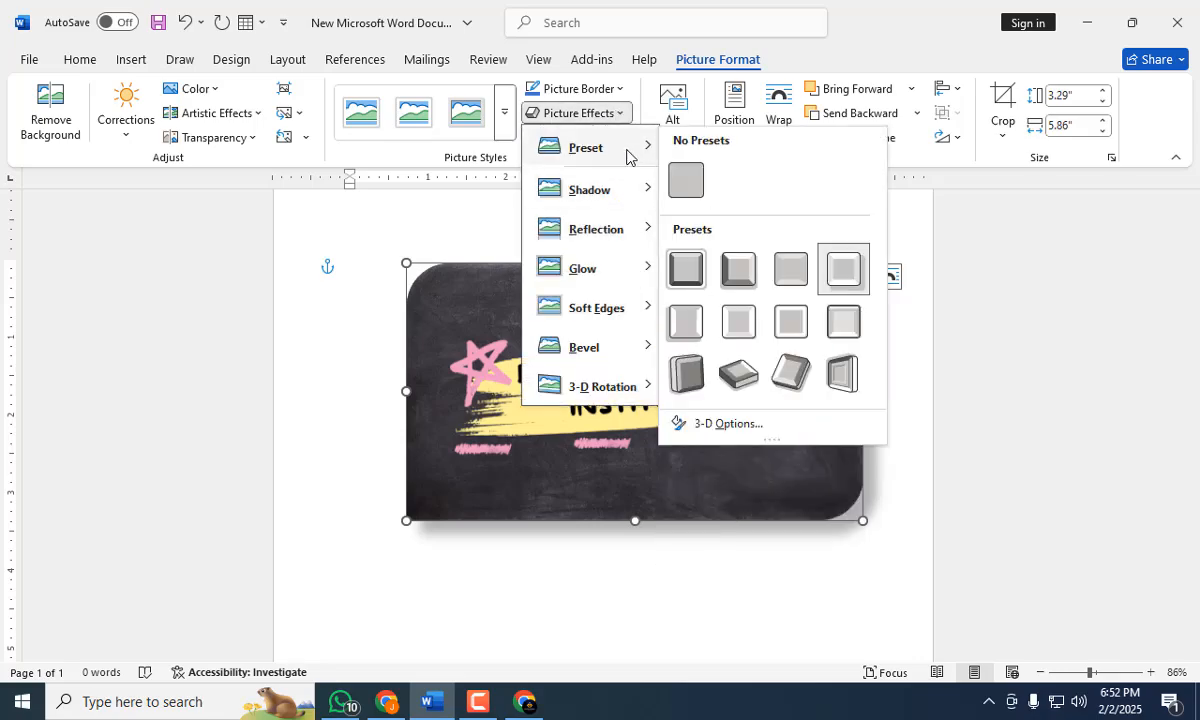
left_click(843, 269)
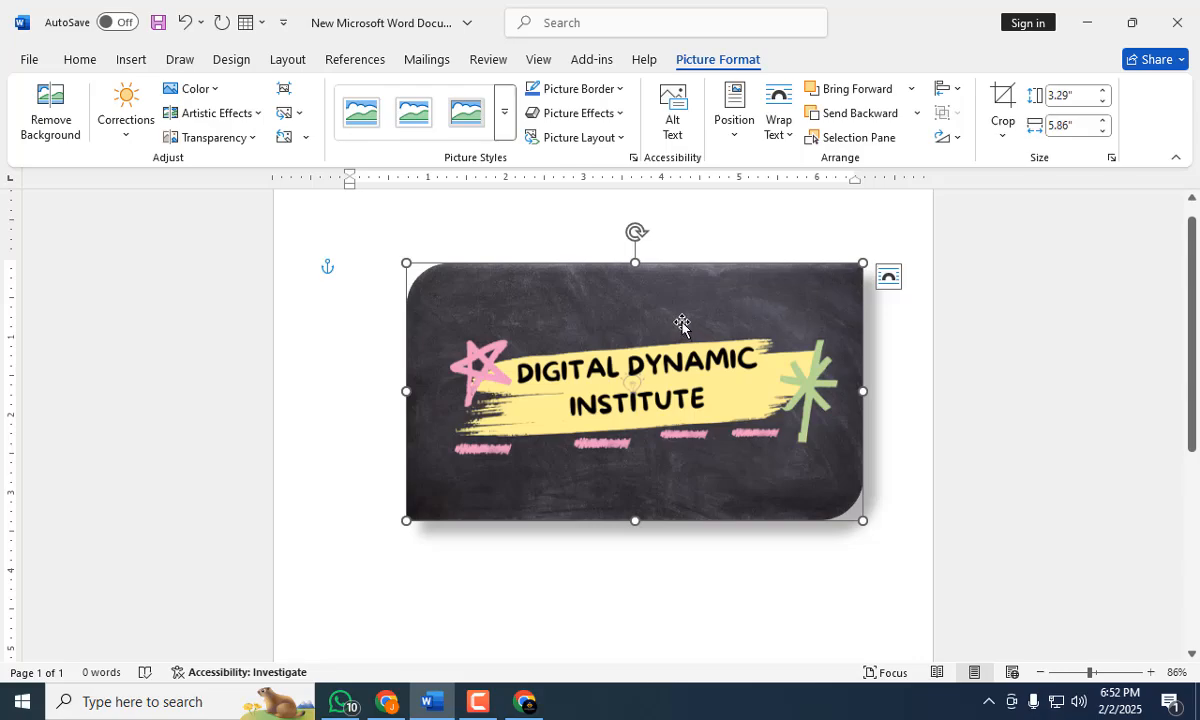
left_click(617, 96)
left_click(615, 98)
left_click(618, 113)
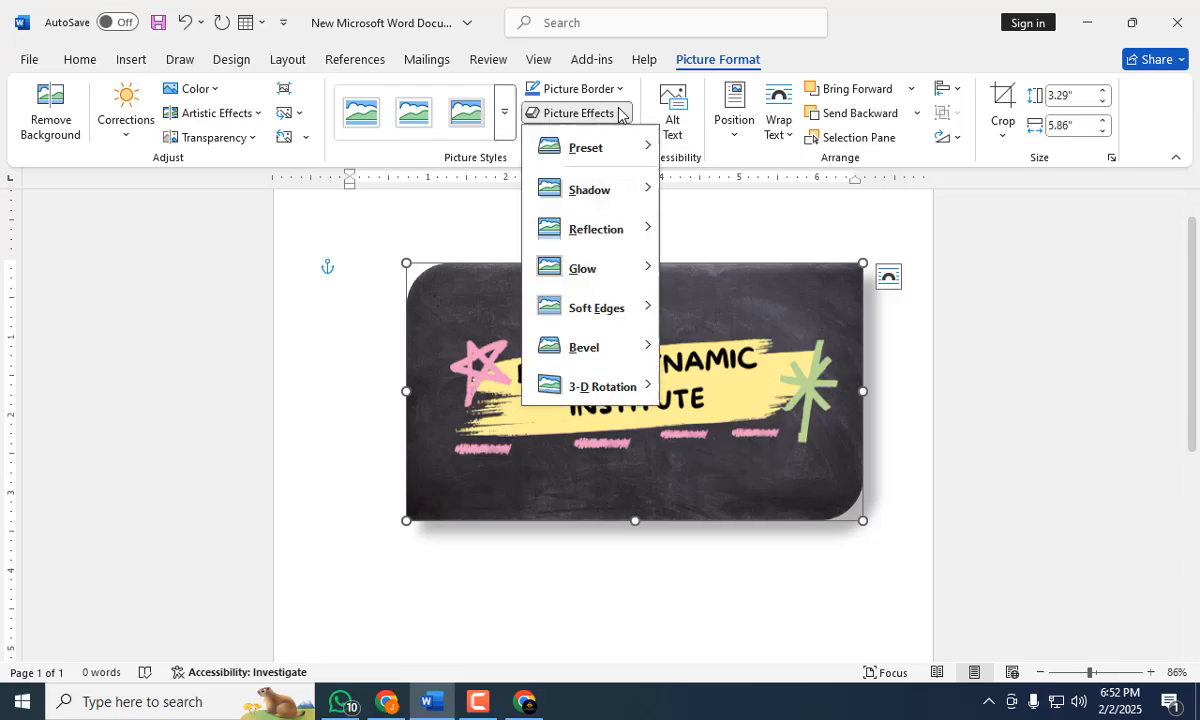
mouse_move(623, 360)
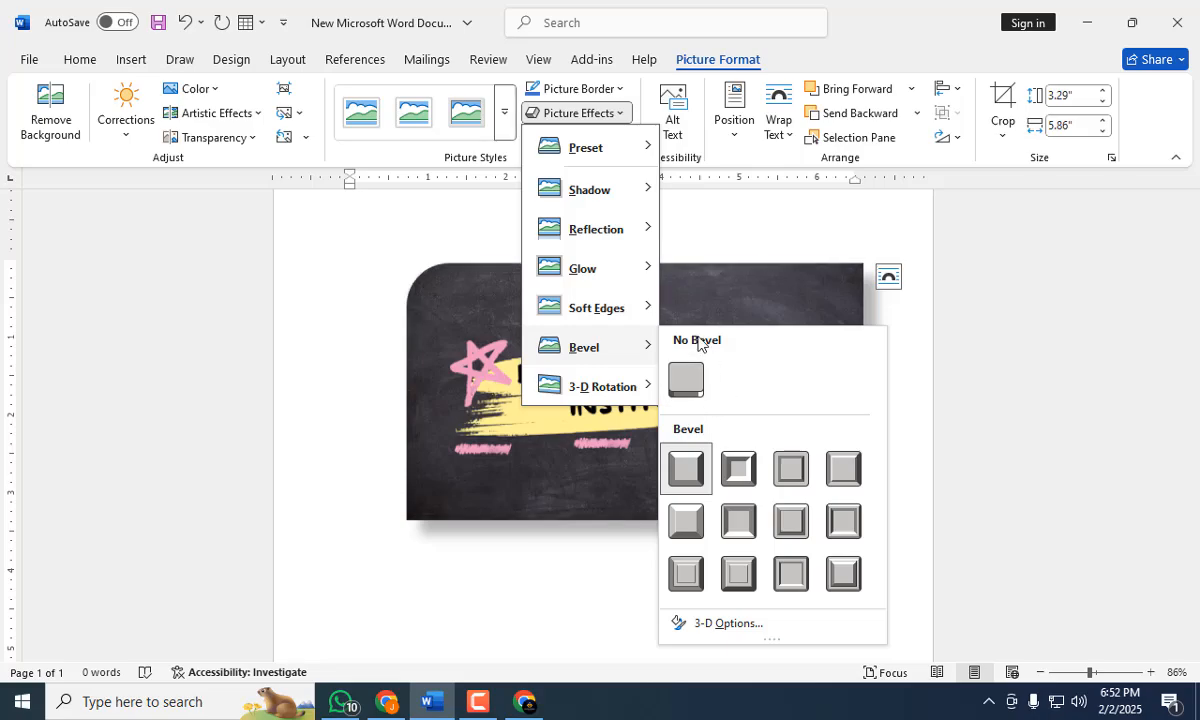
left_click(694, 238)
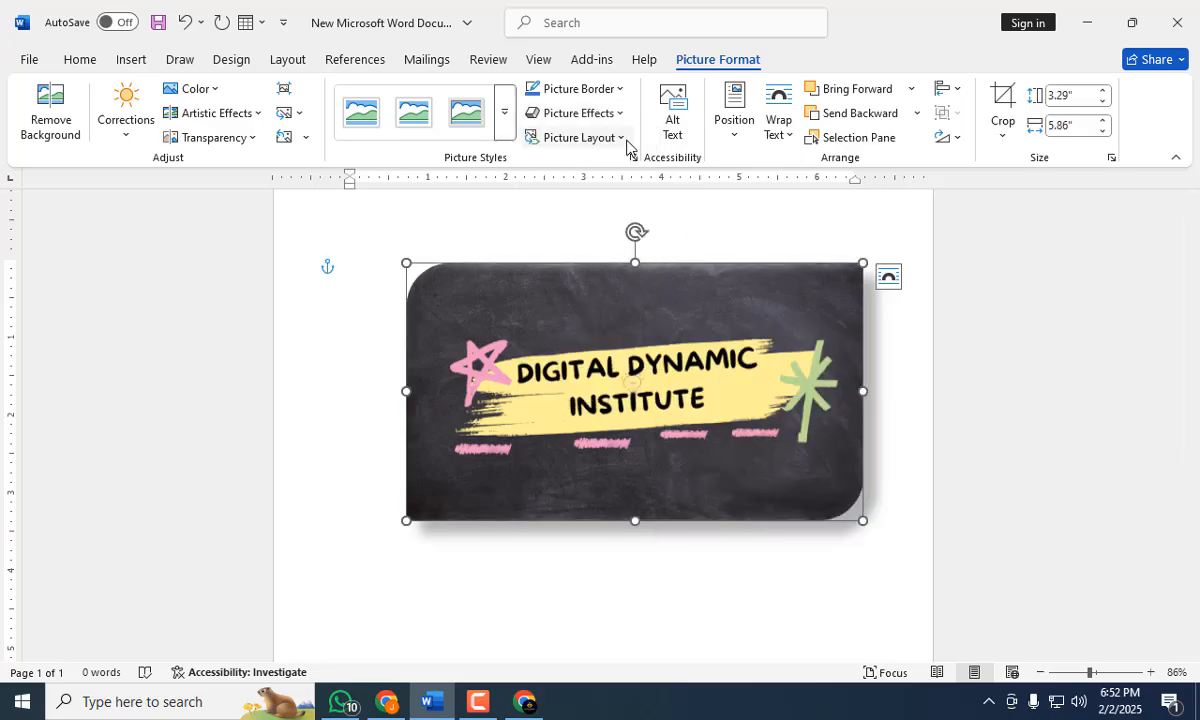
Convert the banner to a Picture Caption List layout and enter the caption "bvdfvdf".
left_click(624, 140)
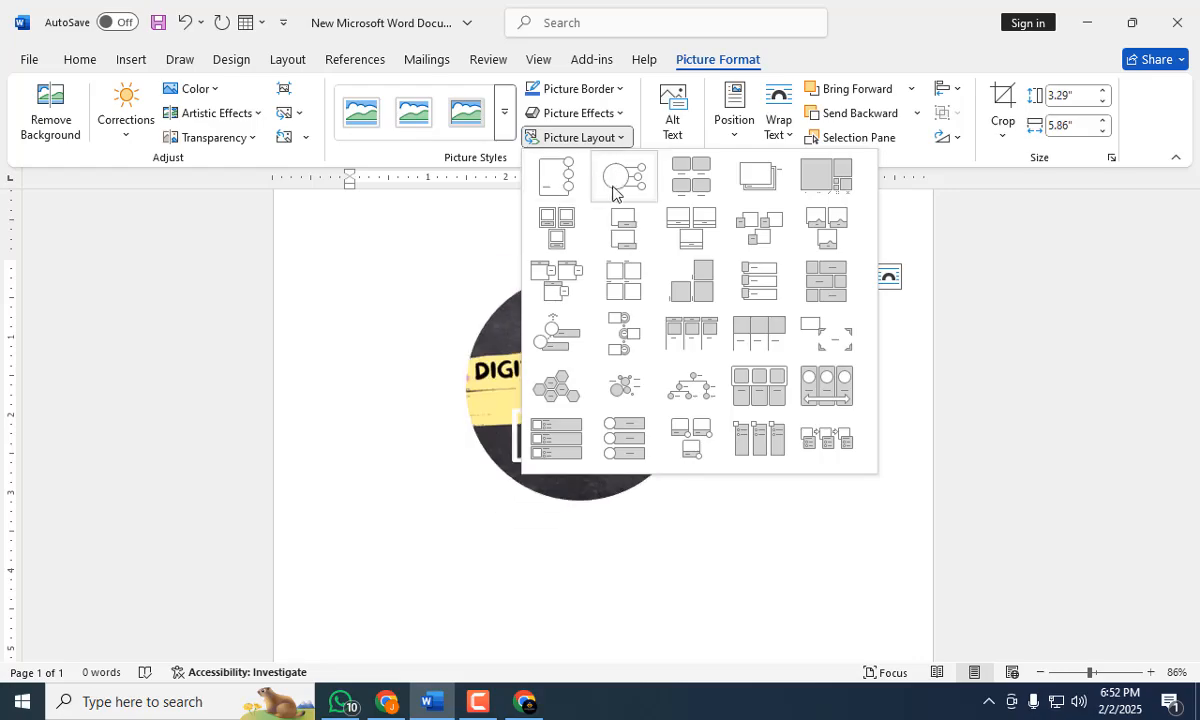
left_click(688, 180)
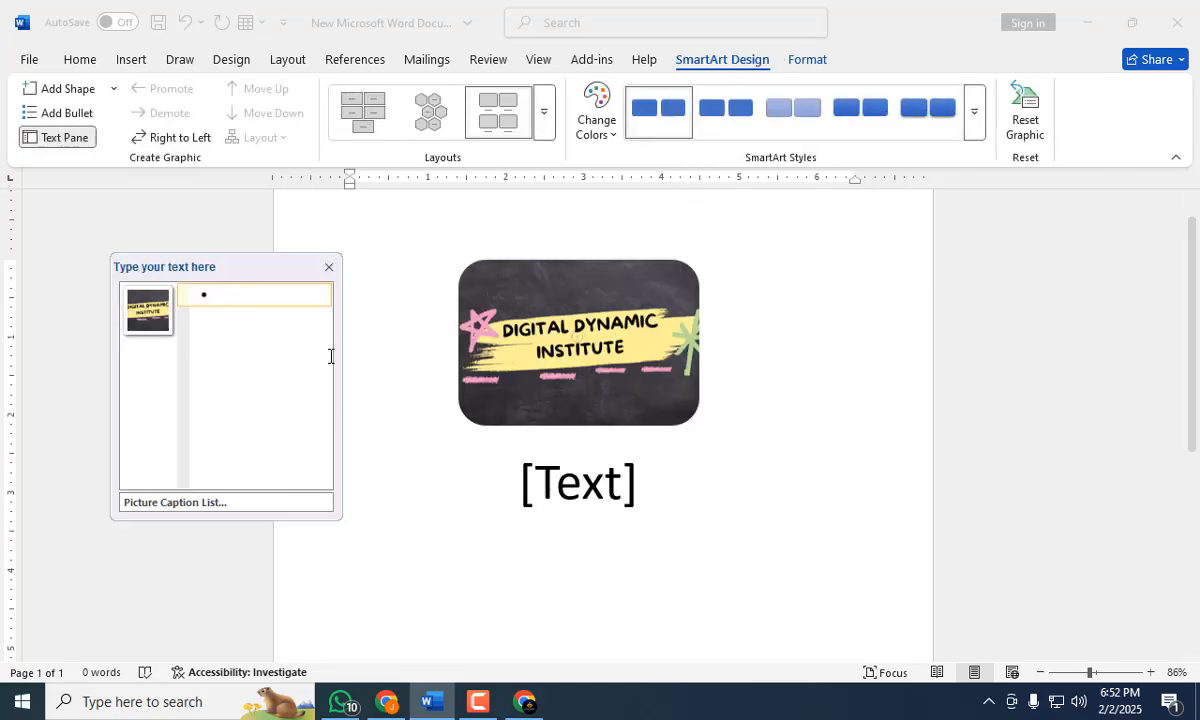
type("bvdfvdf")
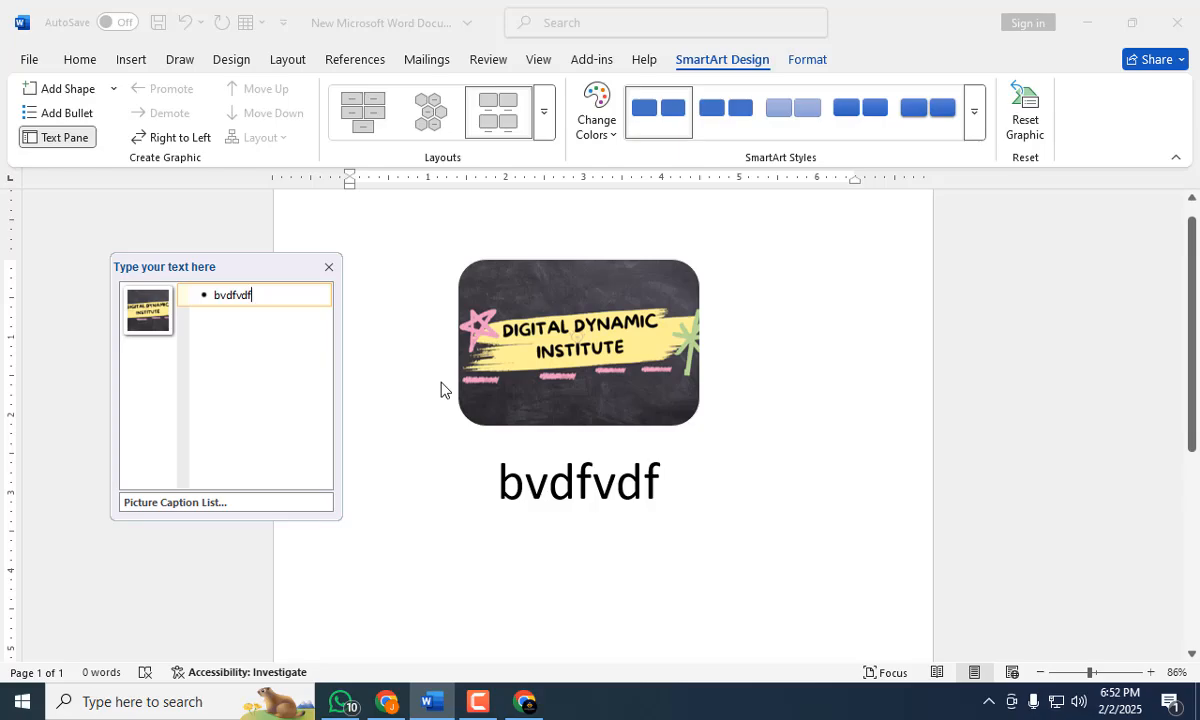
left_click(129, 64)
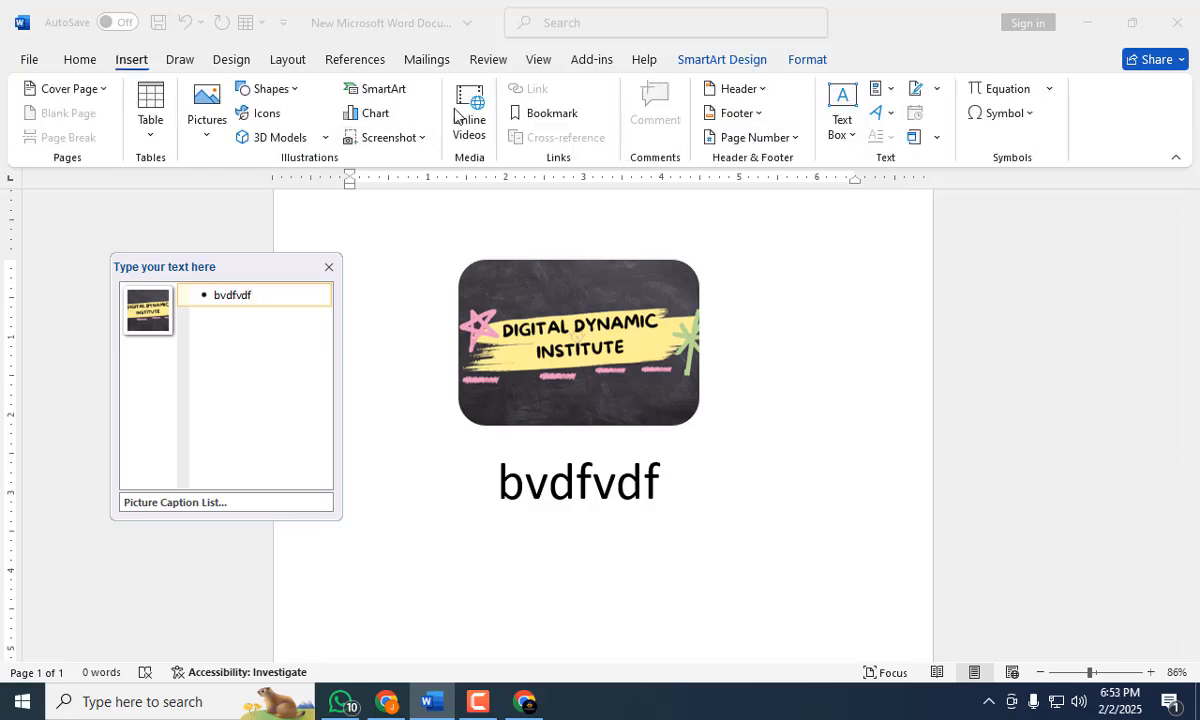
left_click(608, 350)
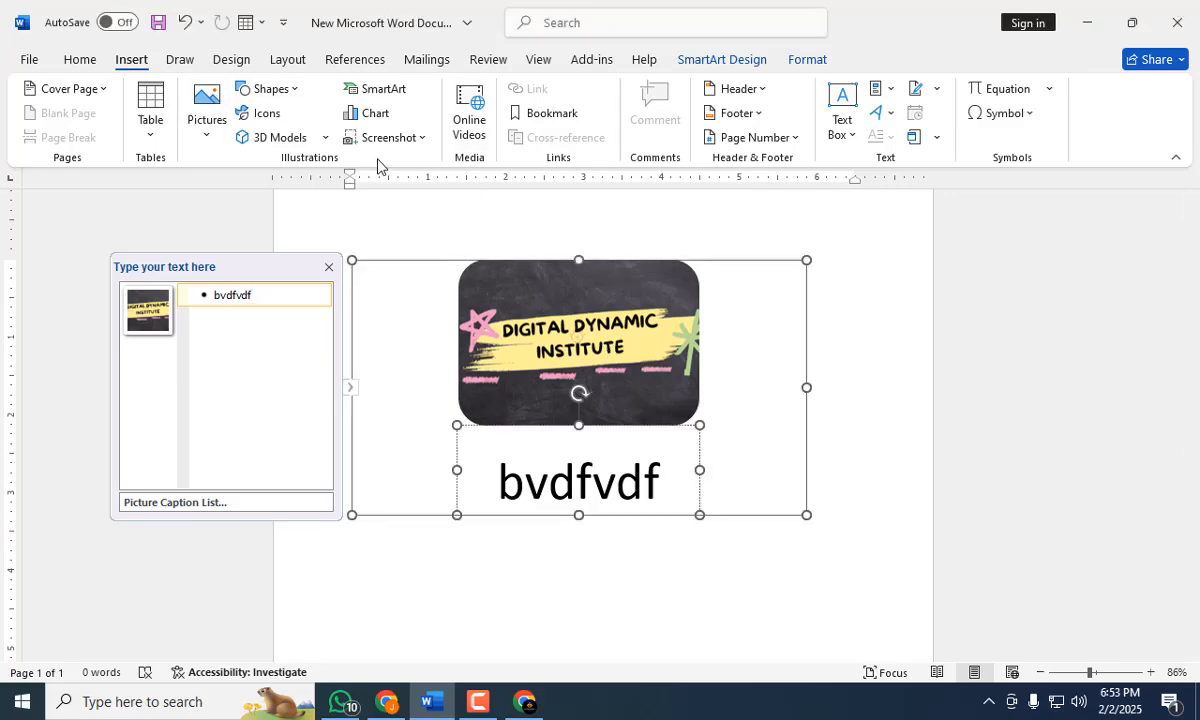
left_click(206, 118)
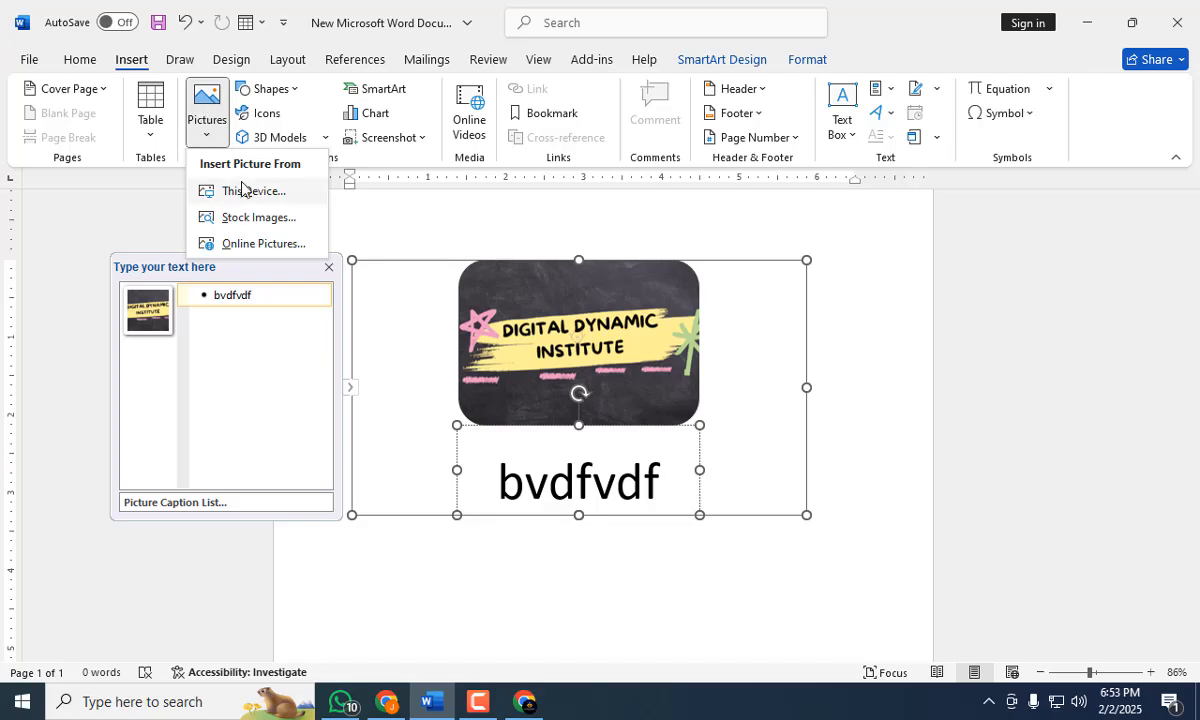
left_click(461, 546)
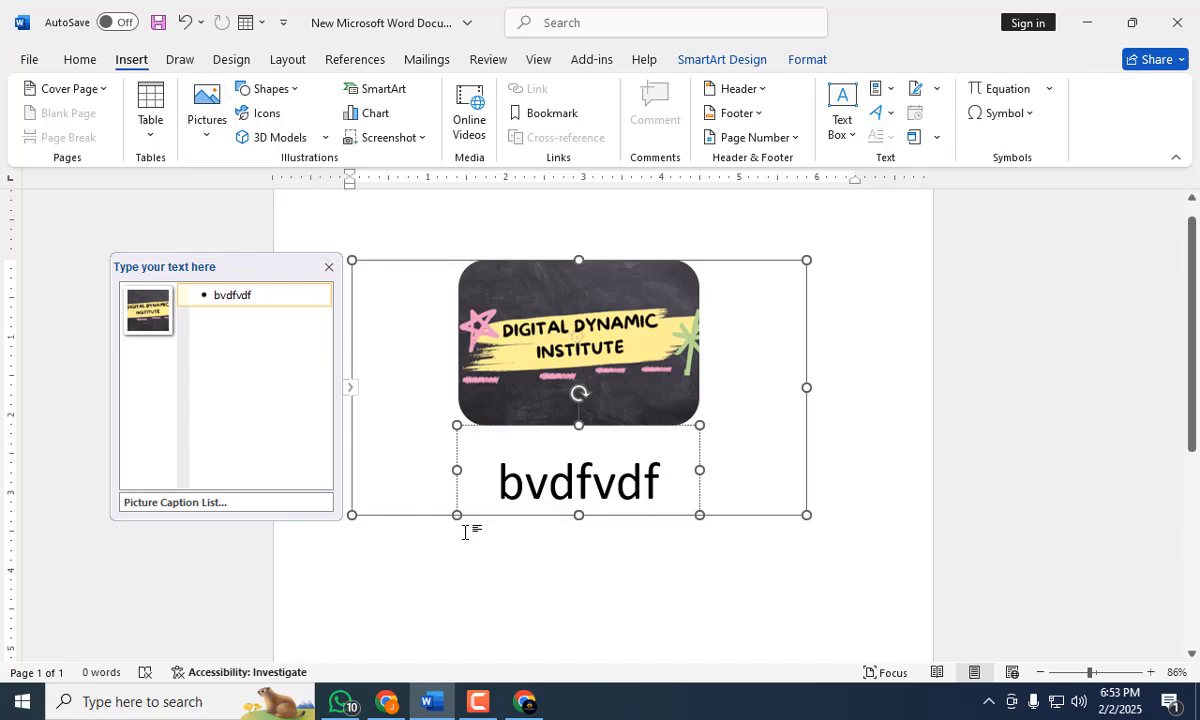
Undo the caption text and the Picture Caption List layout, and reselect the banner.
key("ctrl+z")
key("ctrl+z")
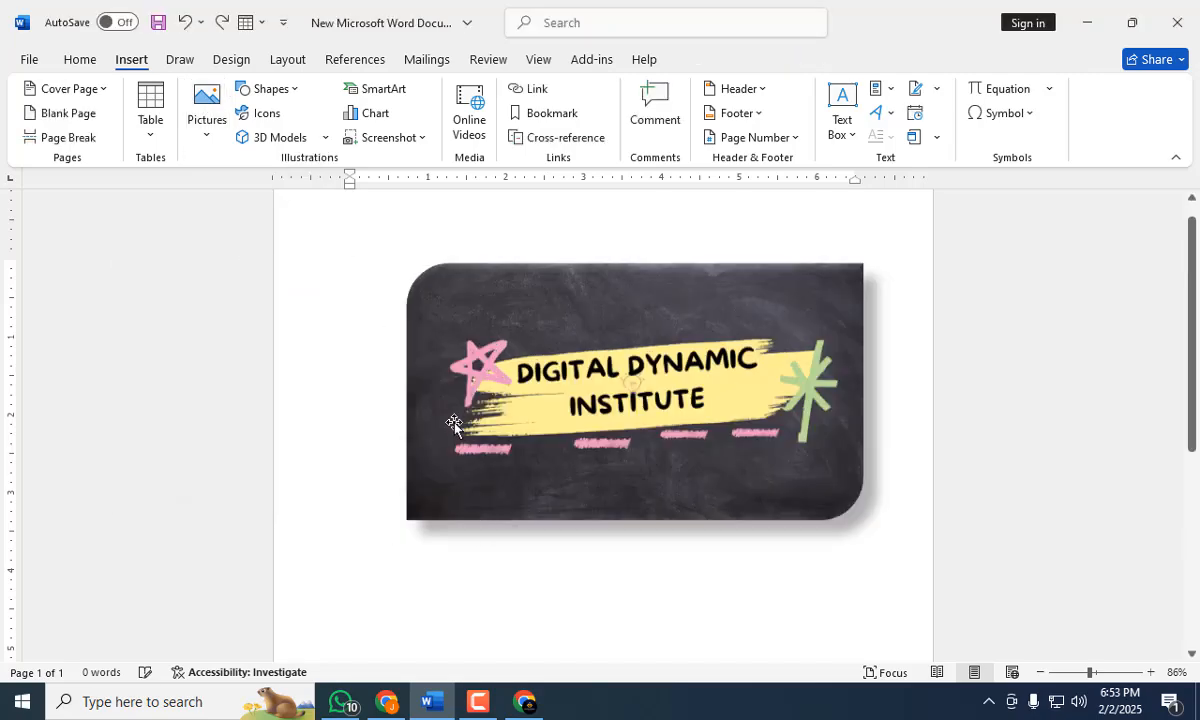
left_click(553, 360)
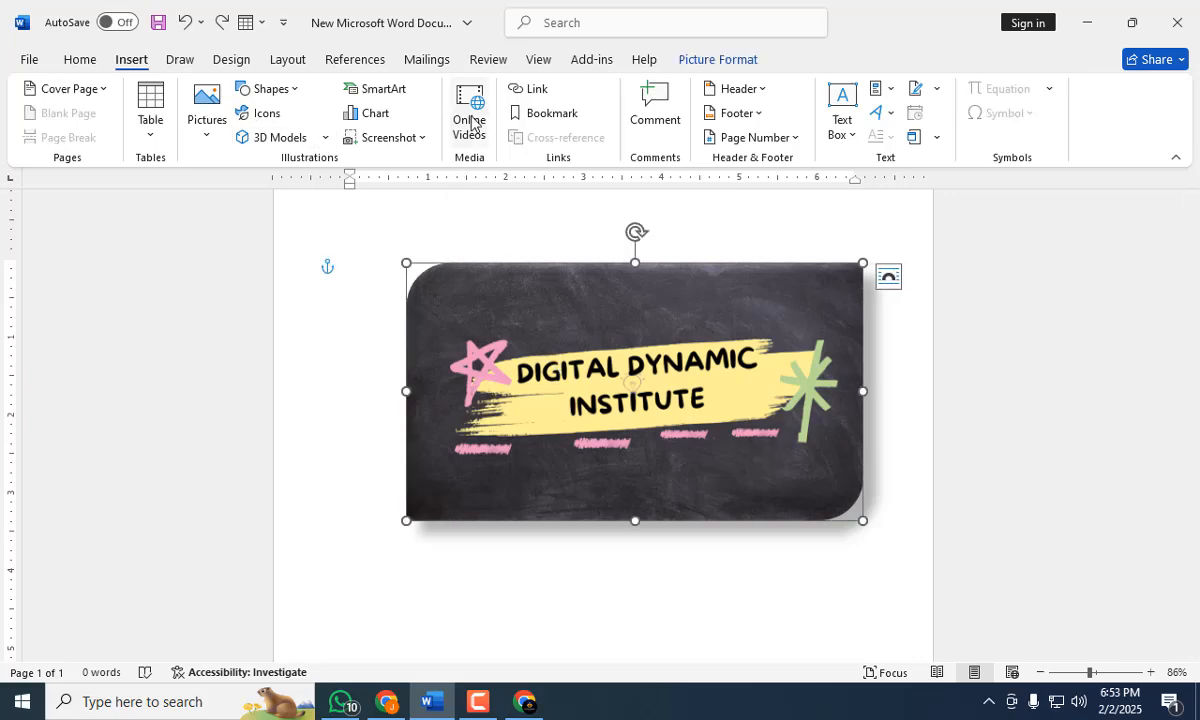
Insert the picture "brainstorm (1)" from the Downloads folder on this device.
left_click(190, 125)
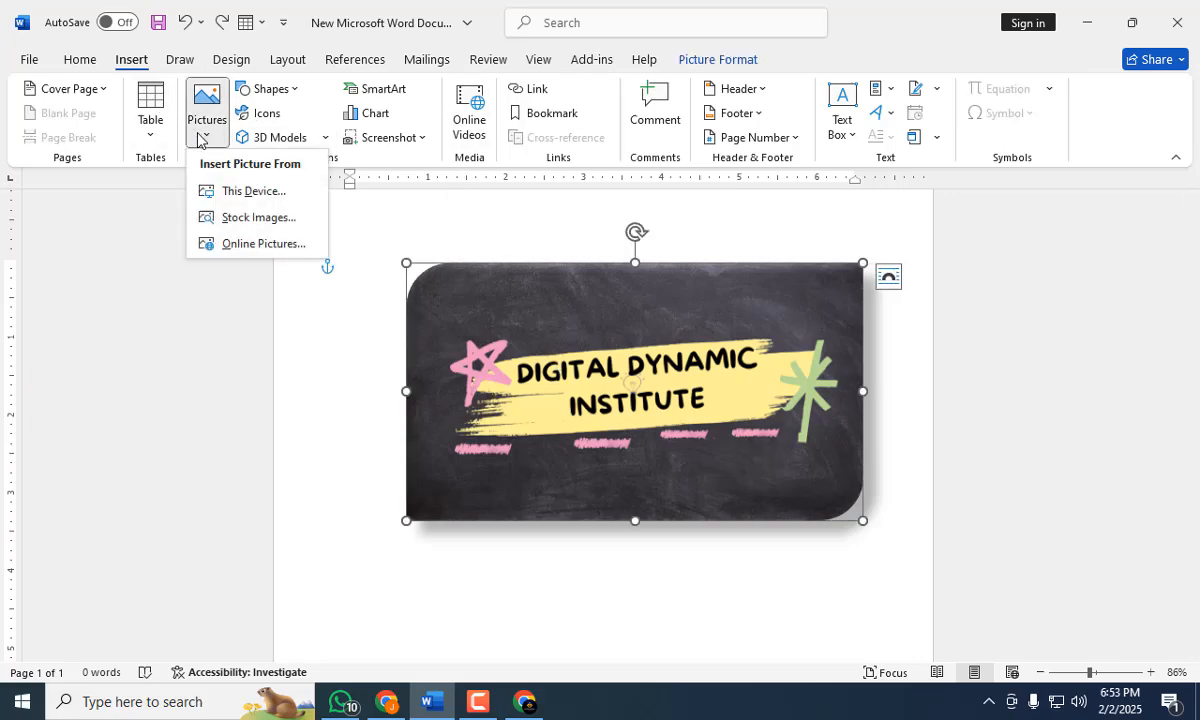
left_click(234, 196)
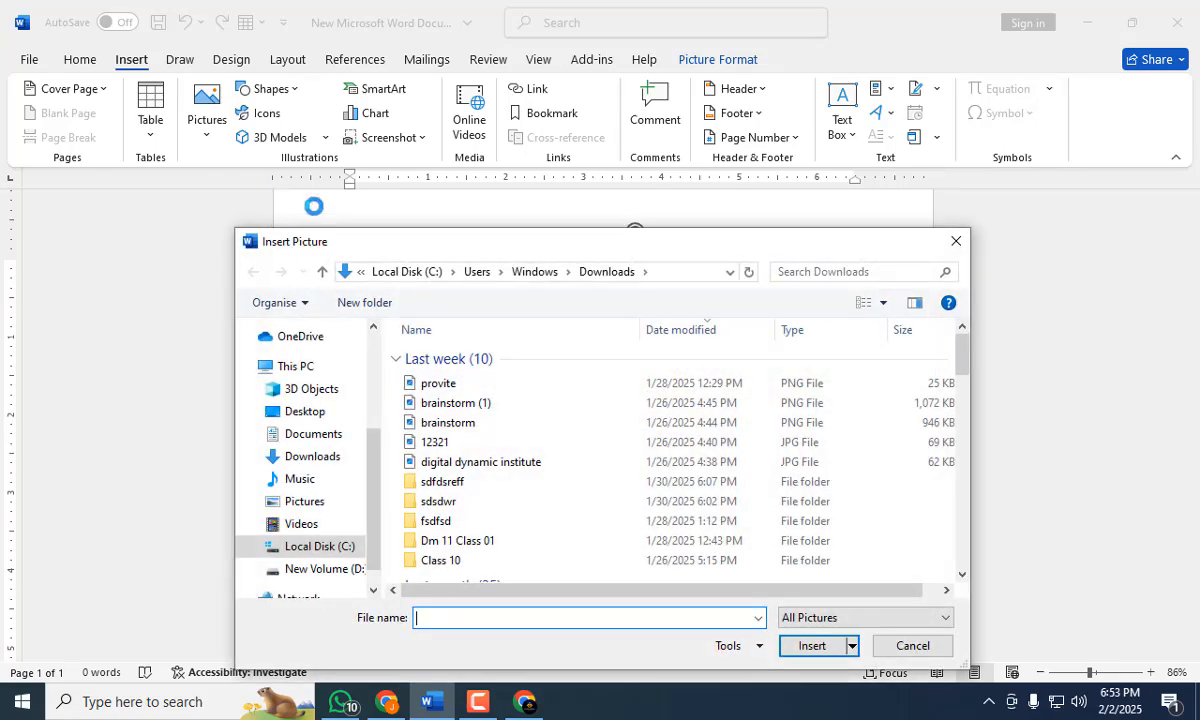
left_click(446, 405)
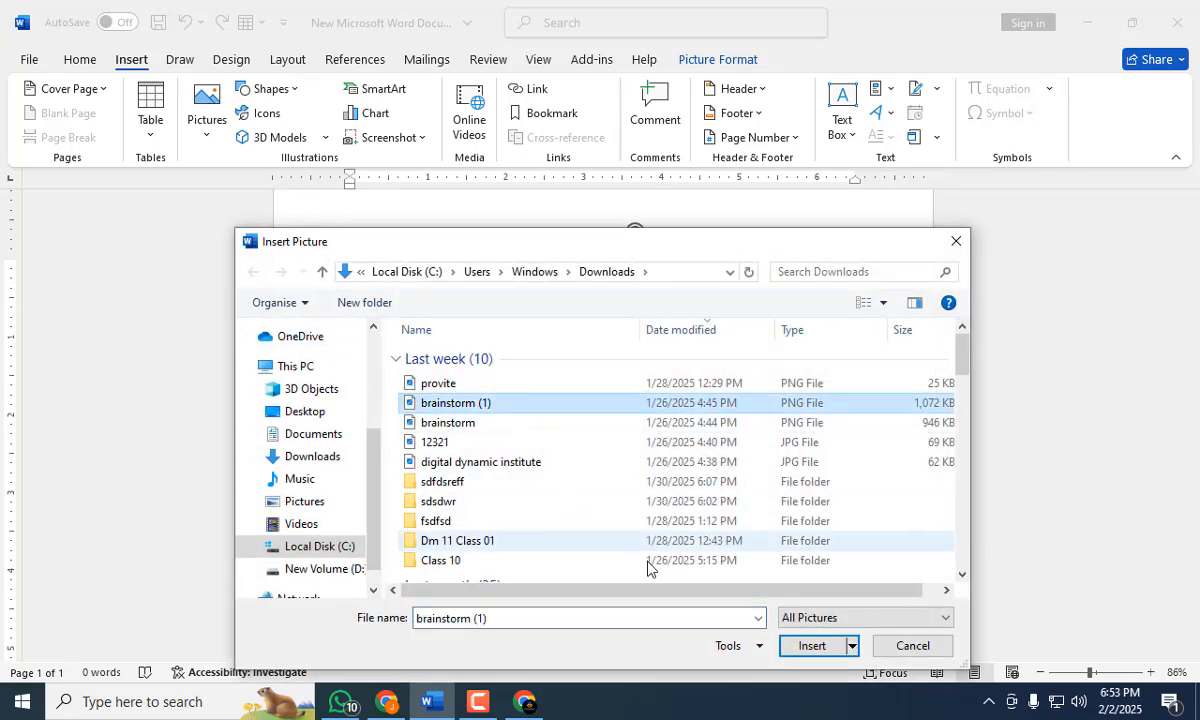
left_click(811, 645)
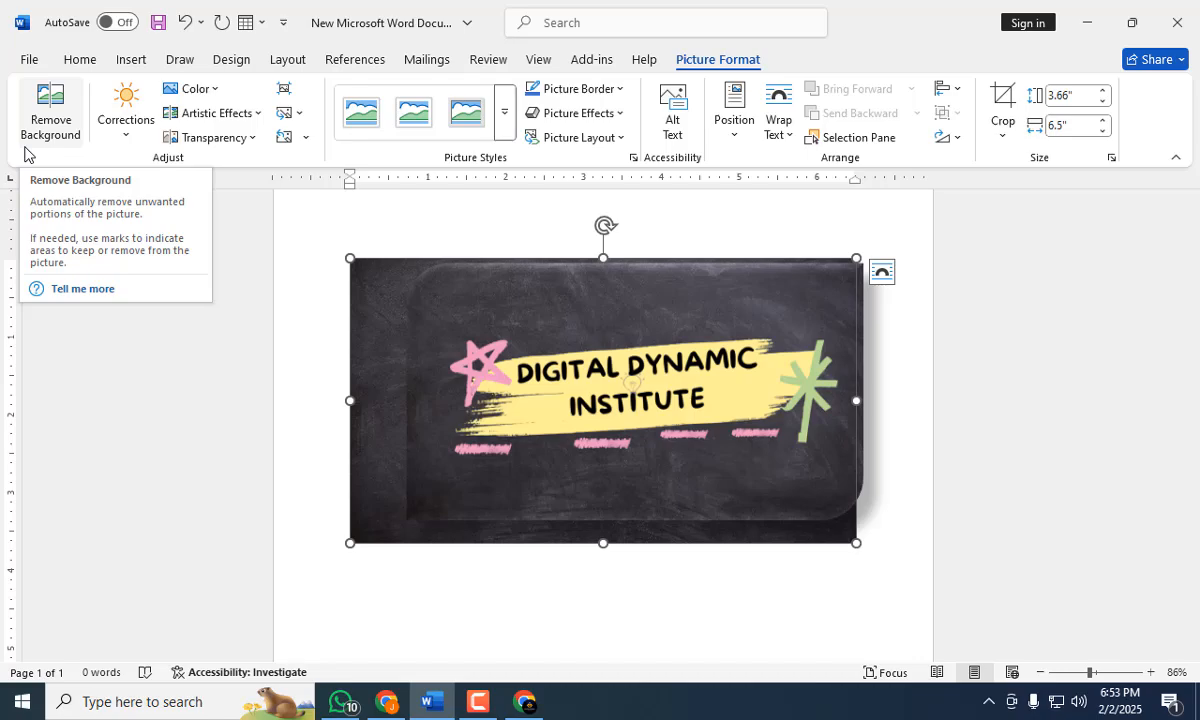
Delete both the styled banner and the plain banner picture from the page.
left_click(552, 371)
key("Delete")
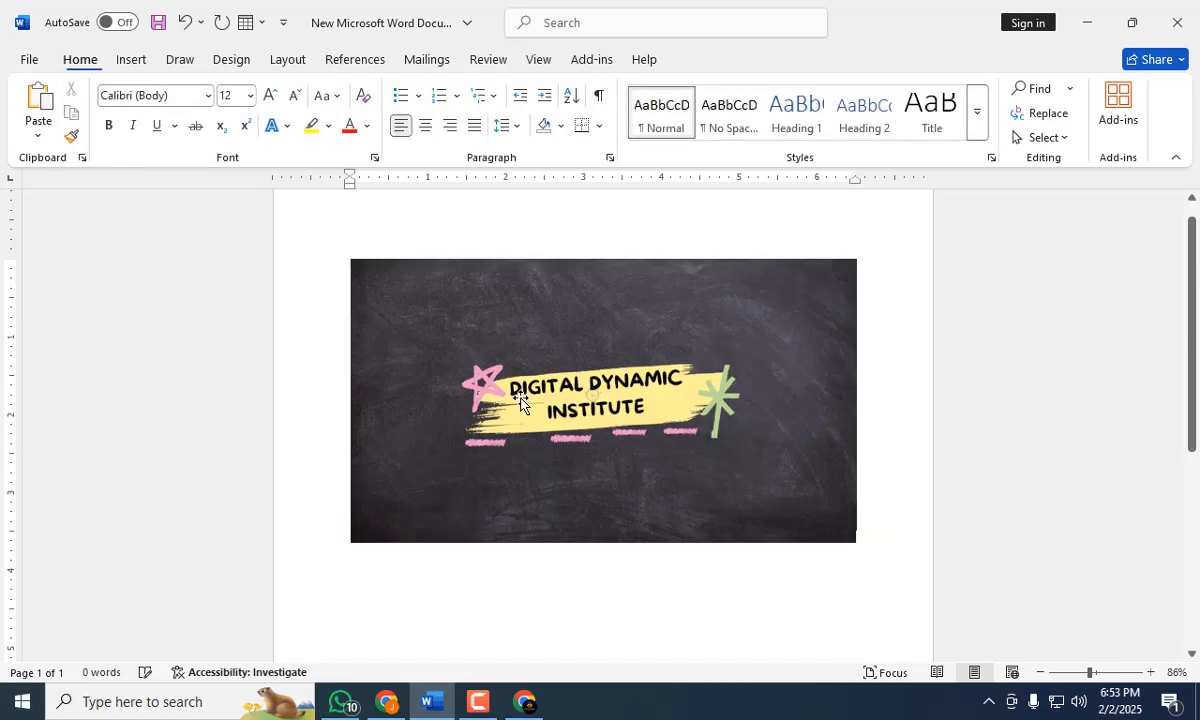
left_click(522, 401)
key("Delete")
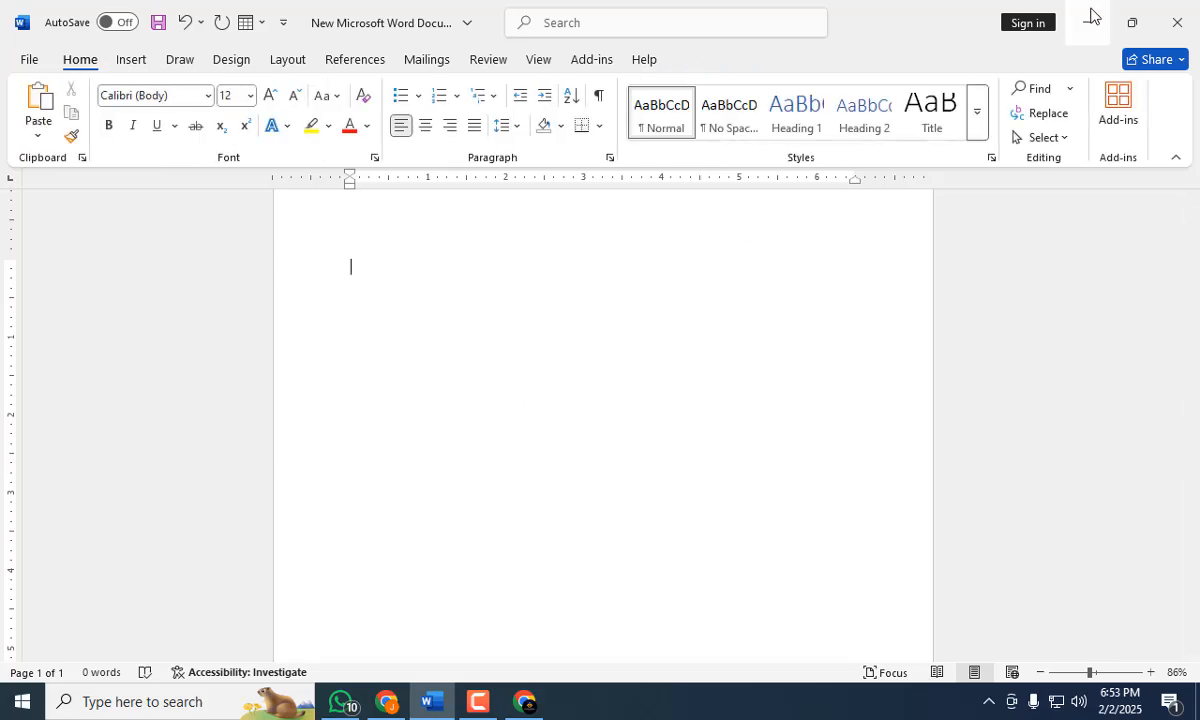
Switch to Chrome and search Google for "background remover" in a new tab.
left_click(1090, 21)
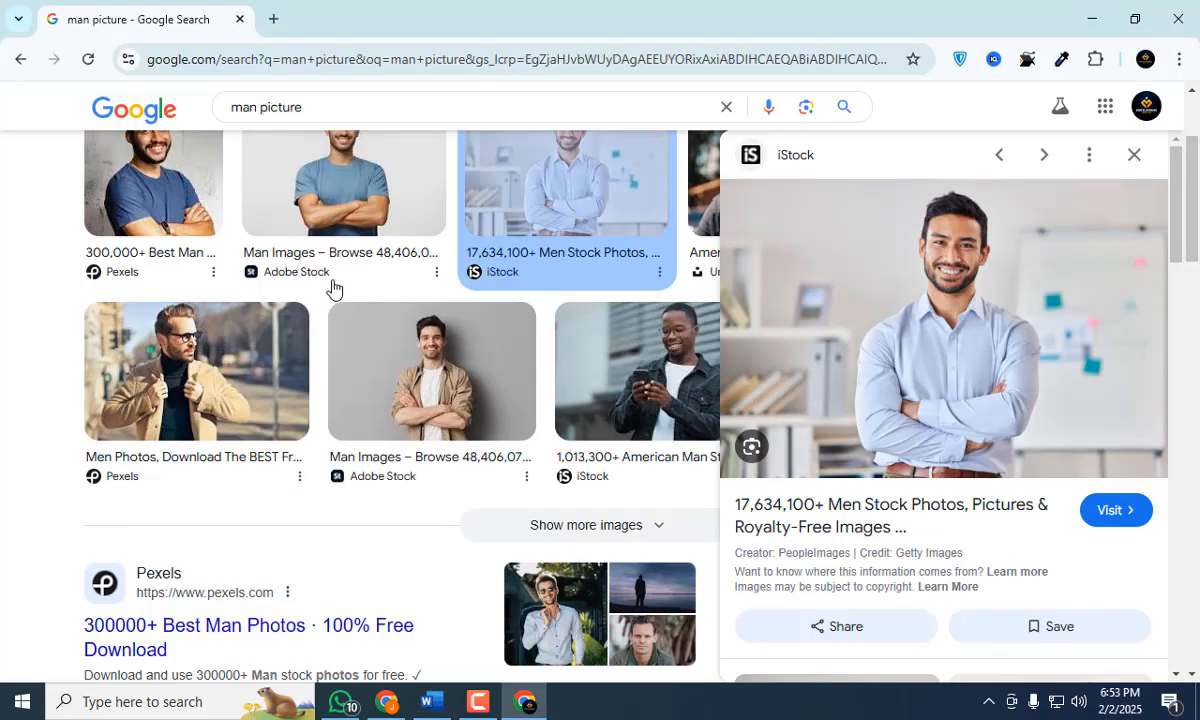
left_click(270, 20)
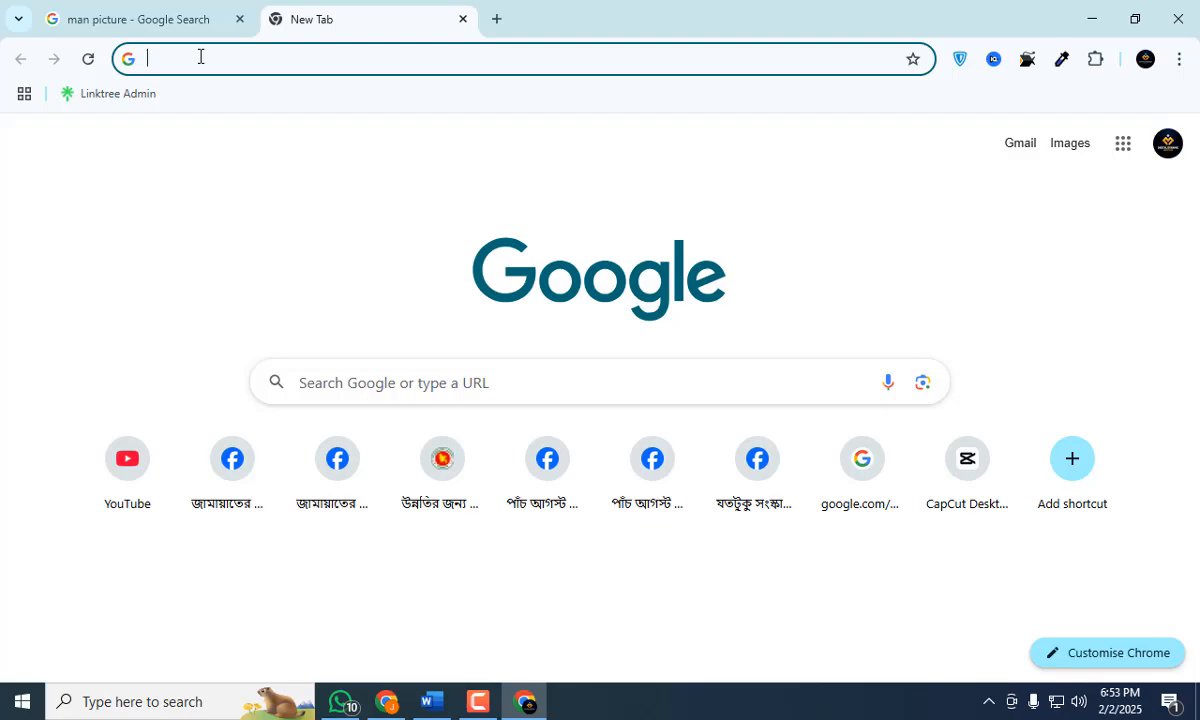
left_click(200, 57)
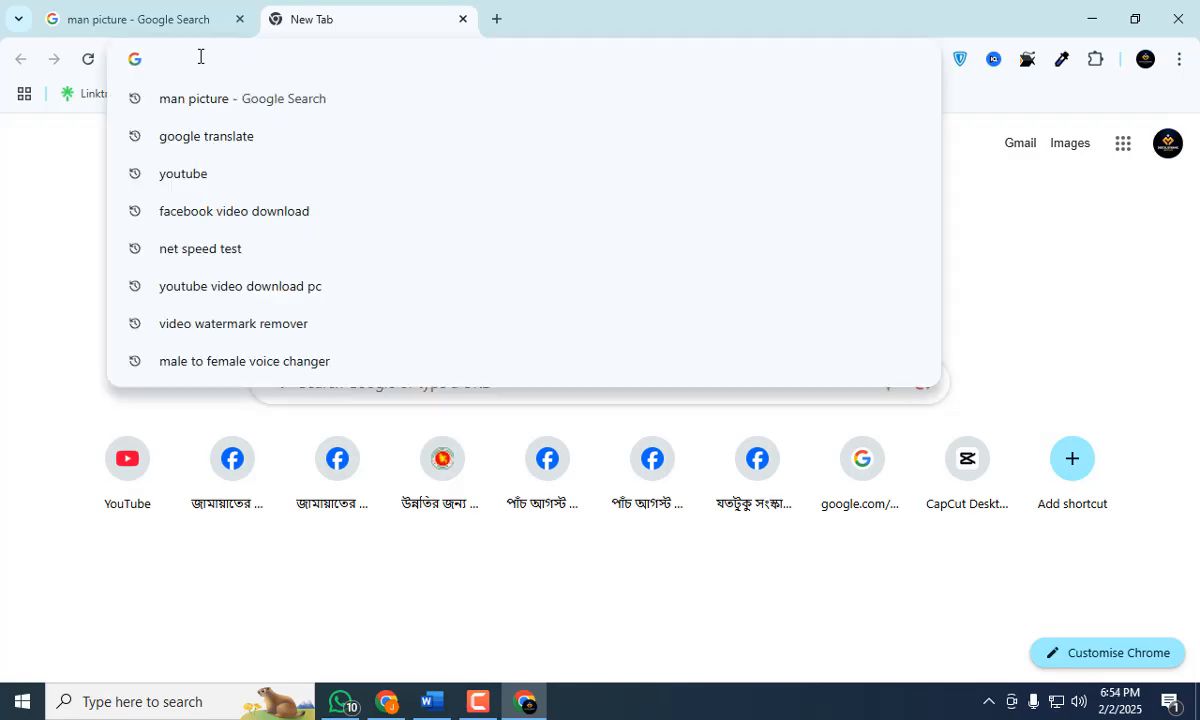
type("ba")
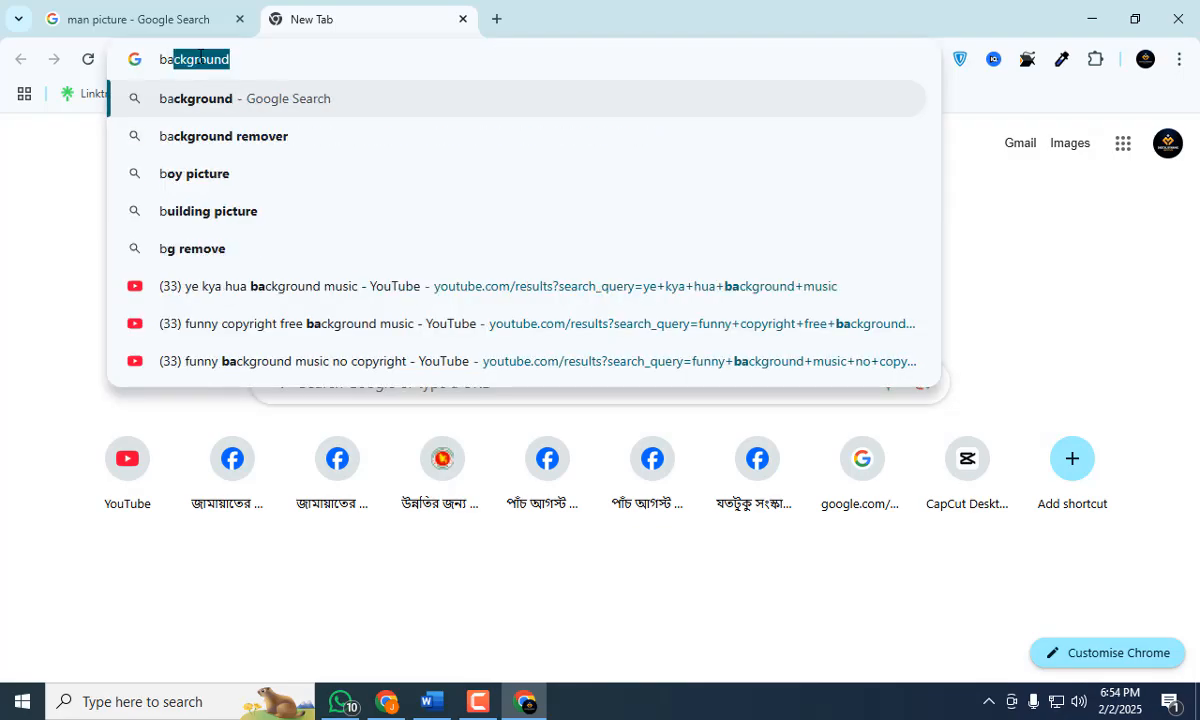
left_click(243, 140)
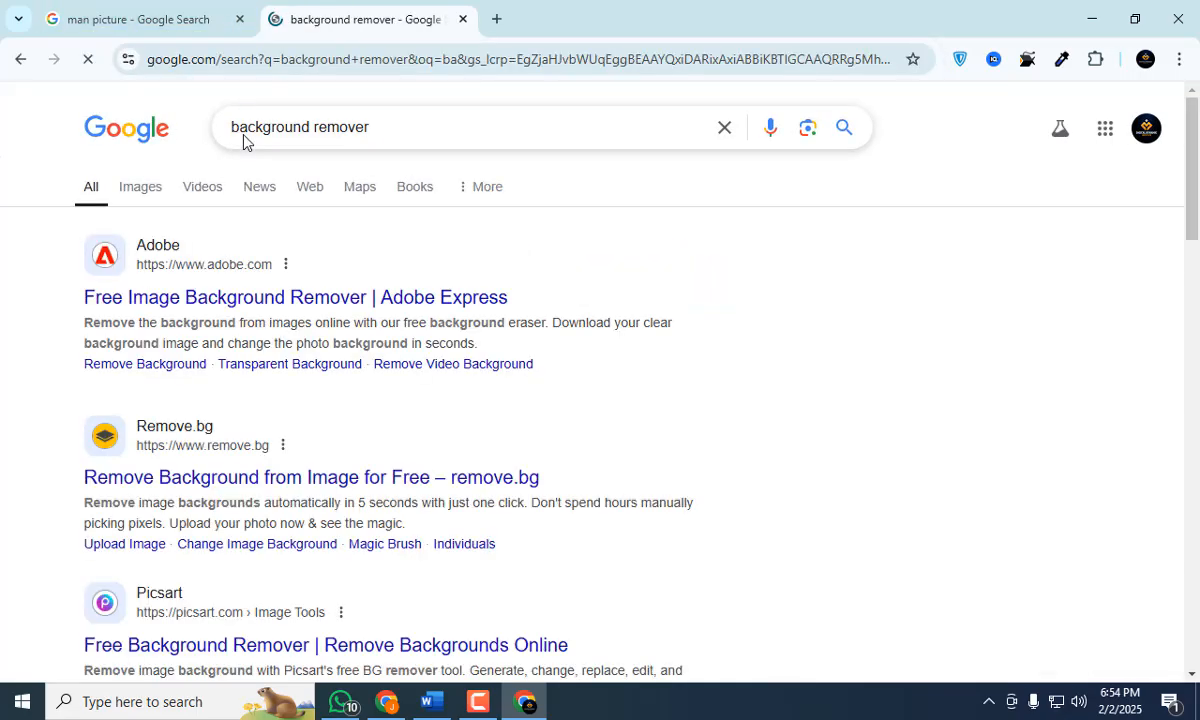
Open the remove.bg website from the search results.
scroll(155, 346, "down", 2)
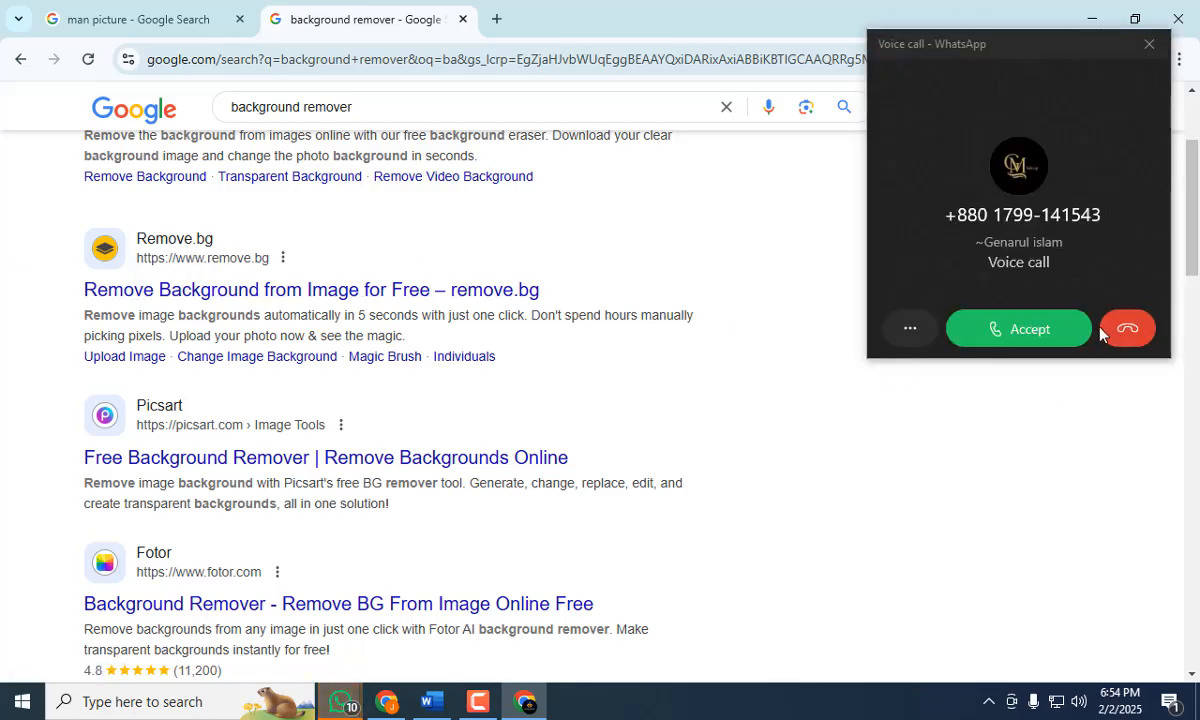
left_click(1000, 322)
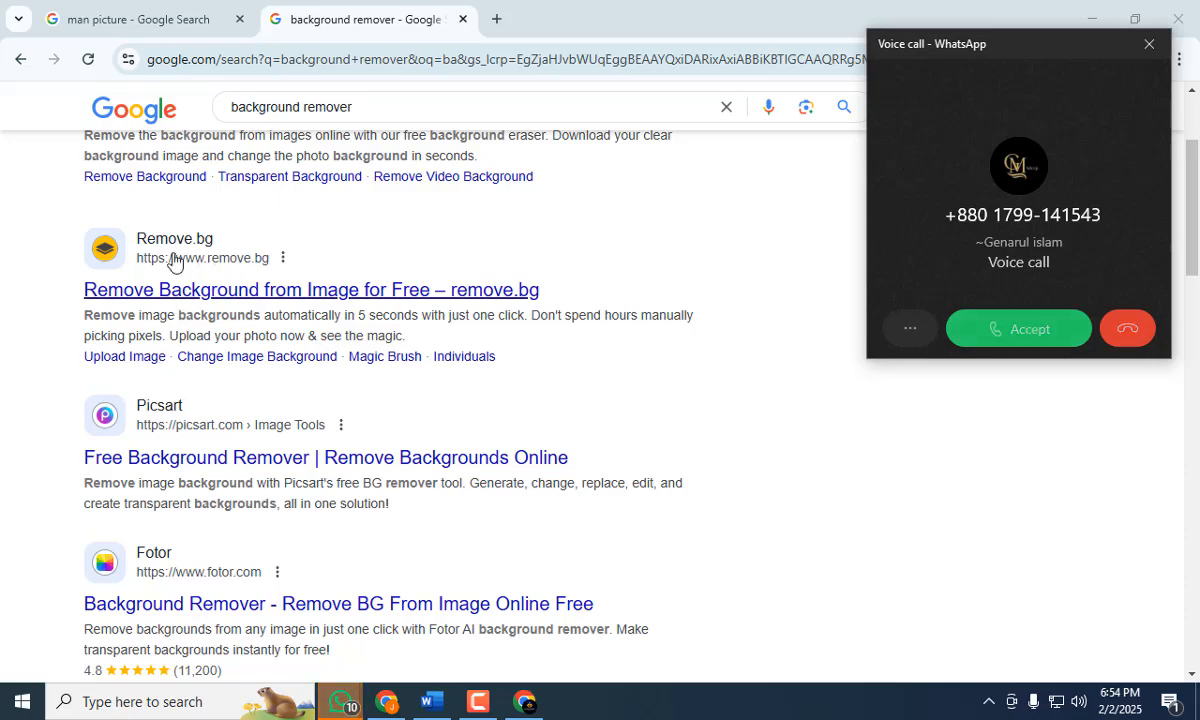
left_click(195, 290)
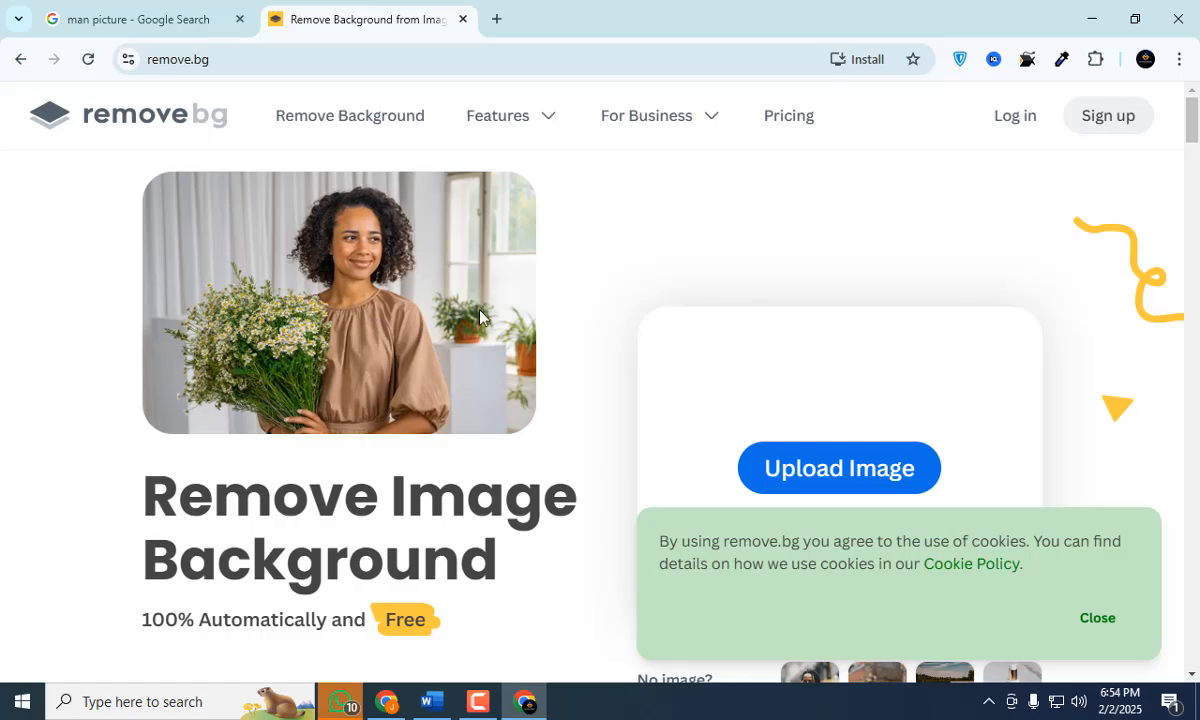
Upload the JPG image "12321" from the Downloads folder to remove.bg for background removal.
scroll(872, 369, "down", 1)
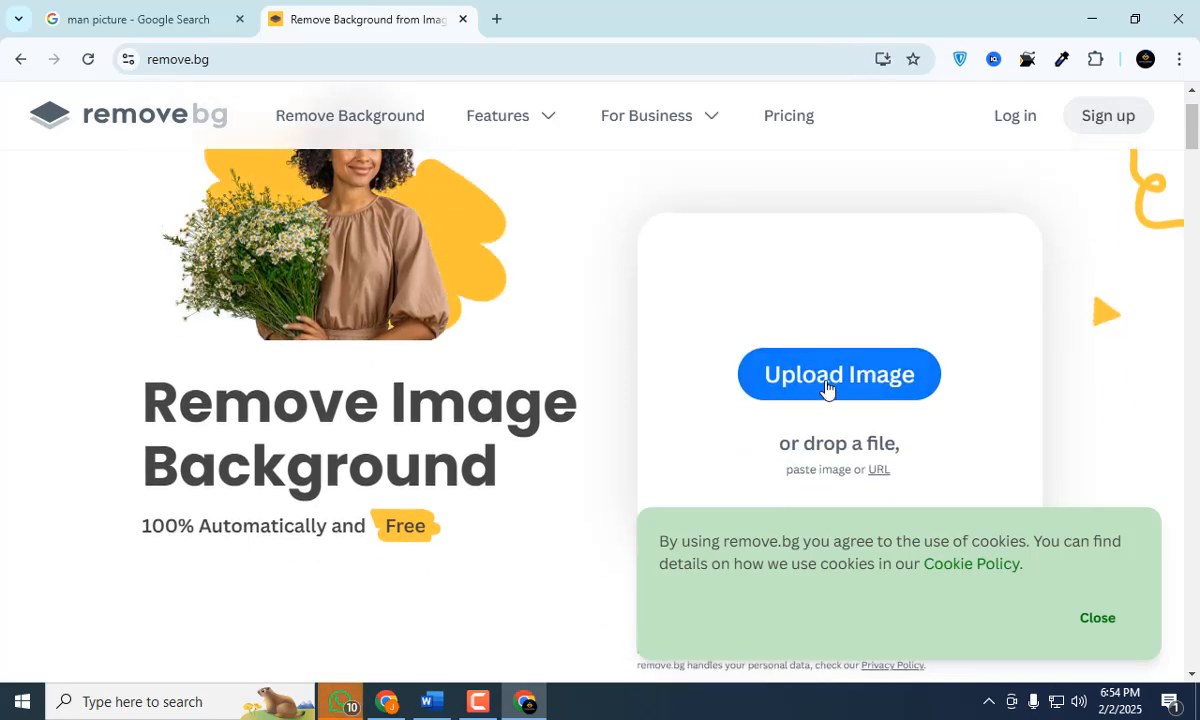
left_click(825, 388)
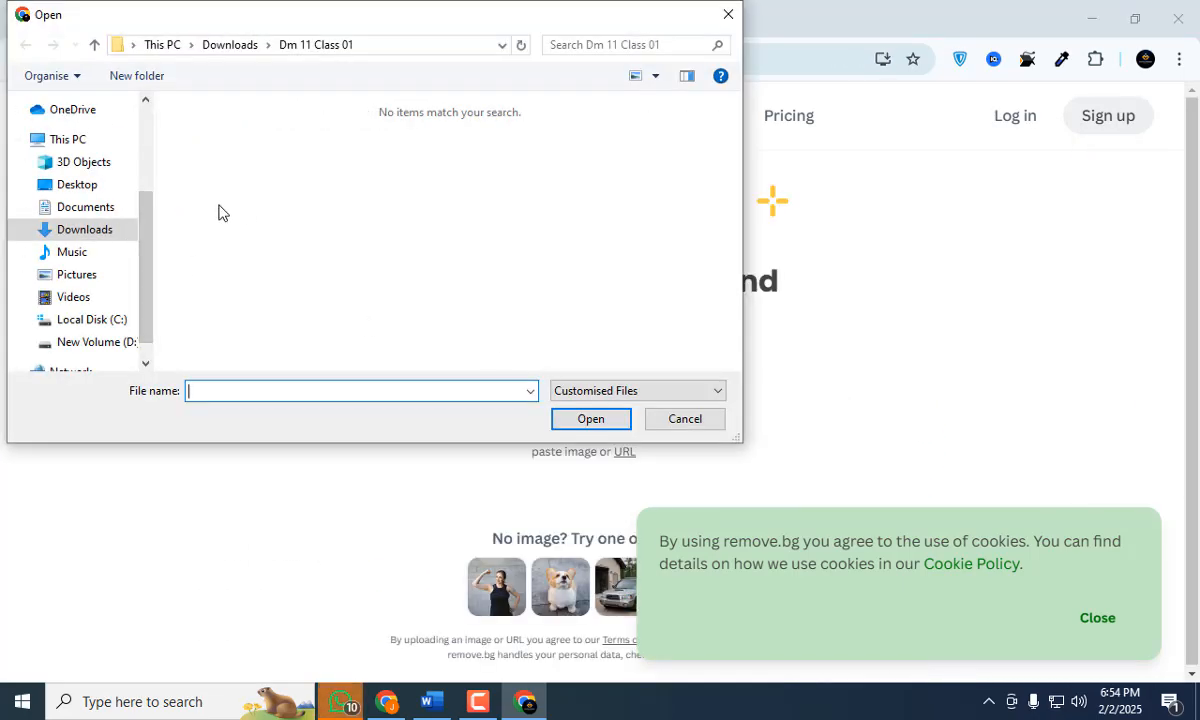
left_click(88, 232)
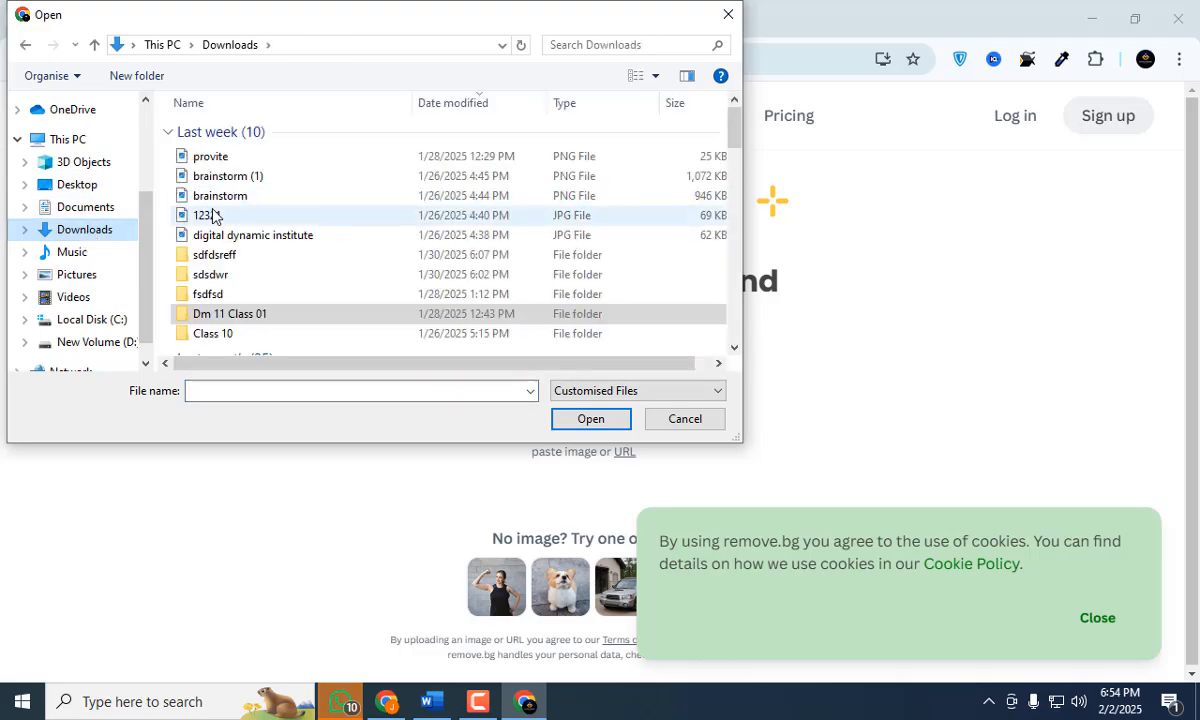
left_click(209, 215)
left_click(580, 418)
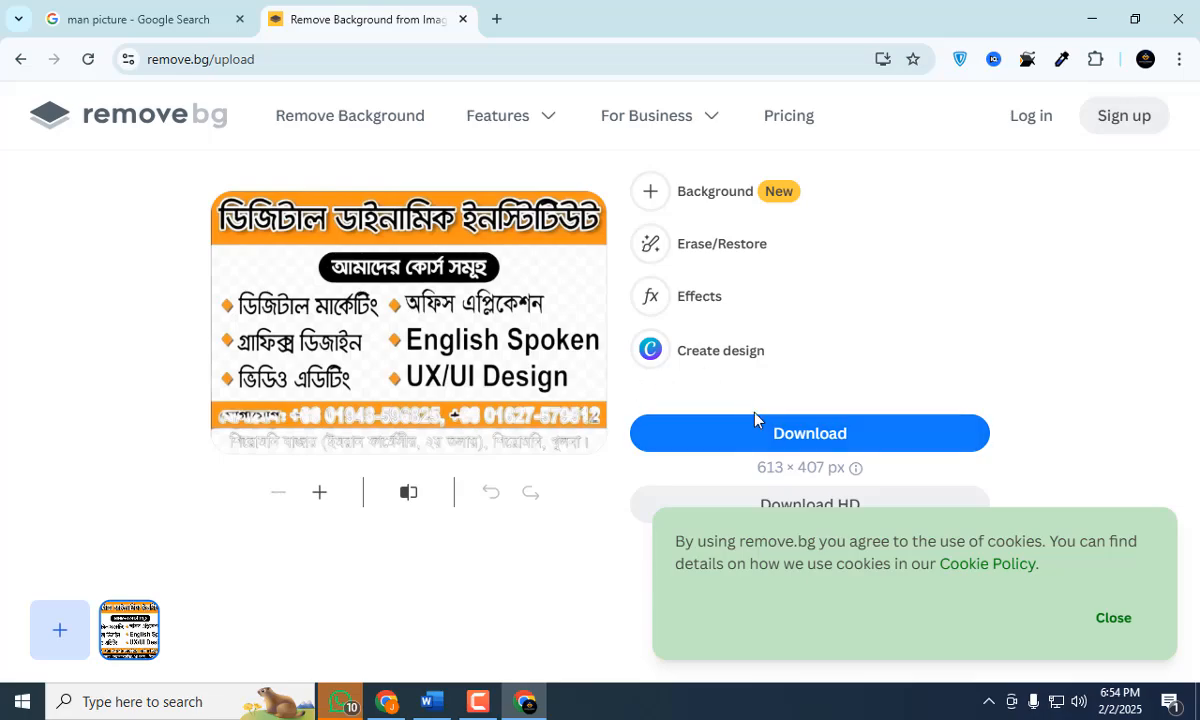
Try the pink flower photo background on the image, replace it with the pale-blue and teal one, and dismiss the cookie notice.
left_click(655, 195)
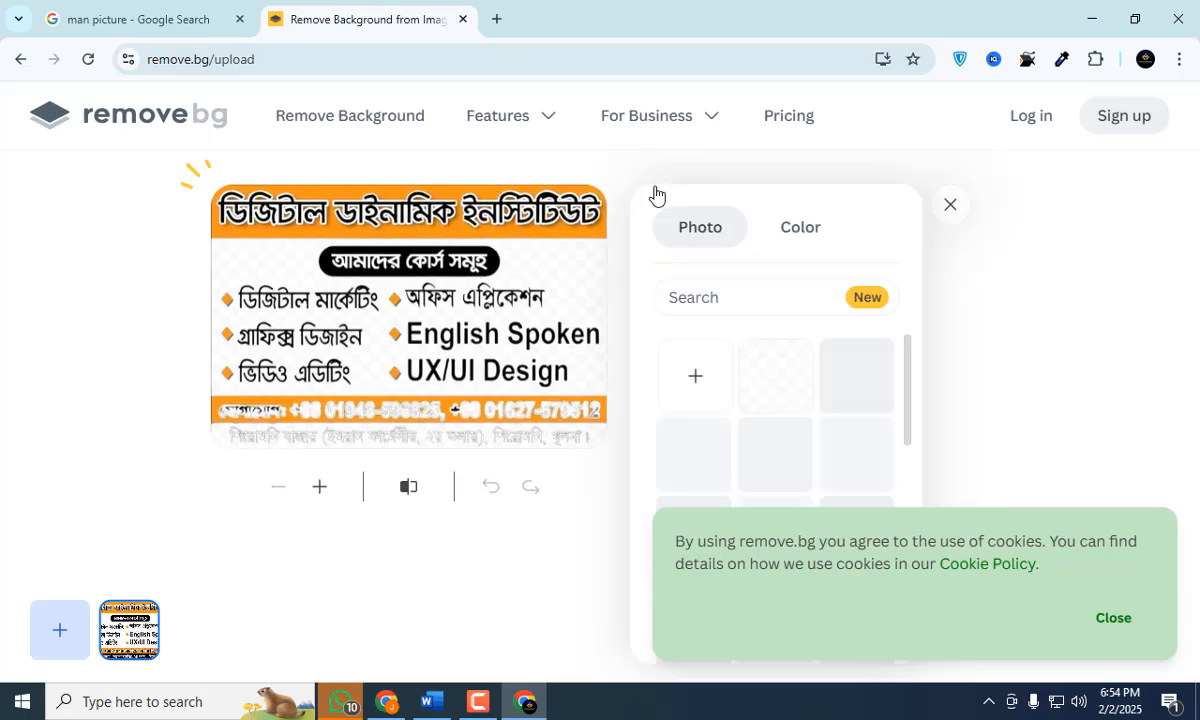
scroll(777, 367, "down", 3)
scroll(737, 360, "up", 1)
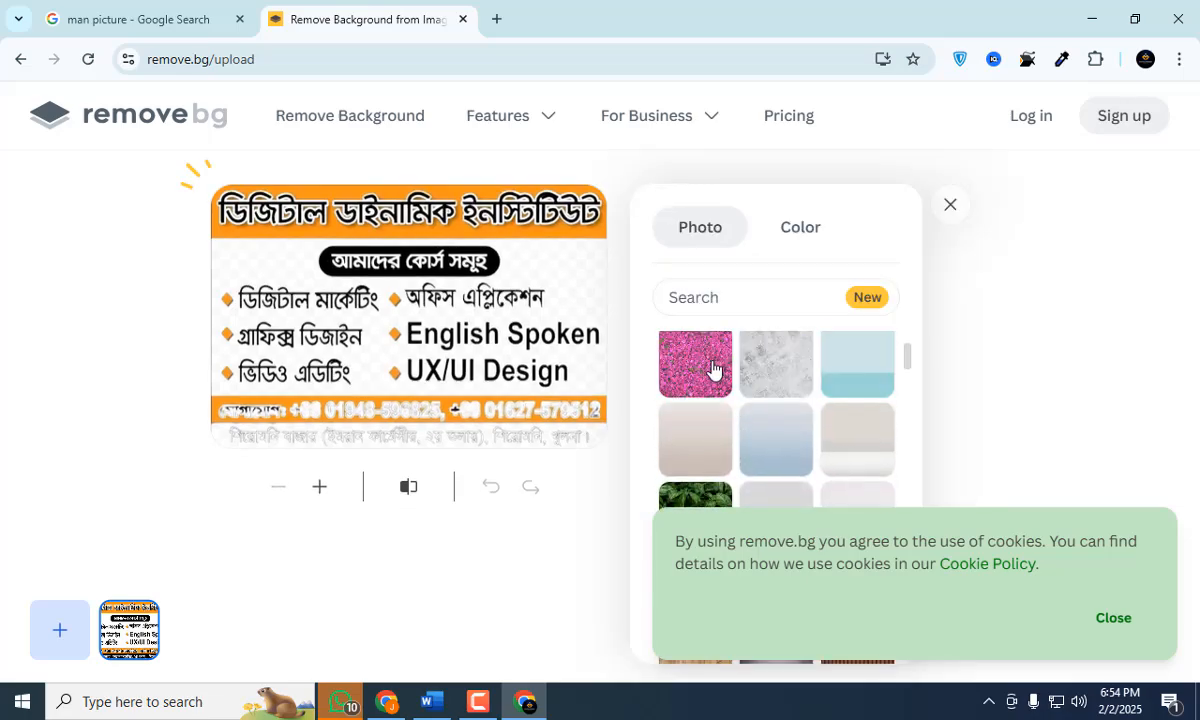
left_click(710, 365)
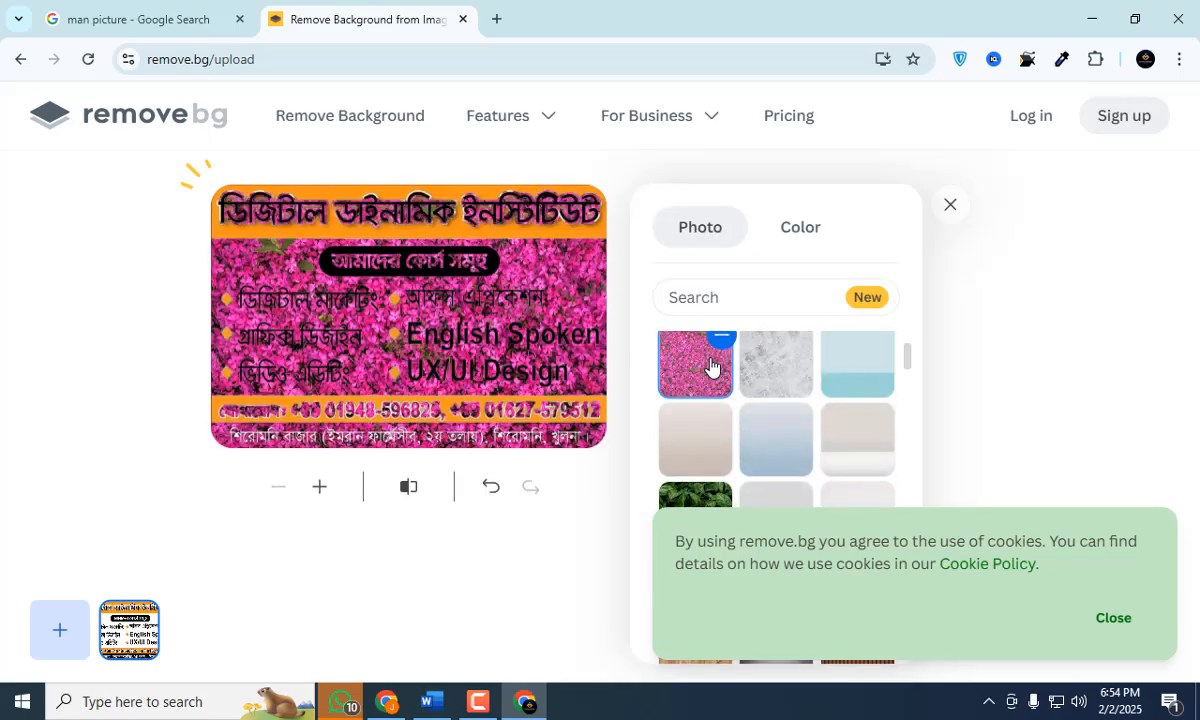
left_click(854, 384)
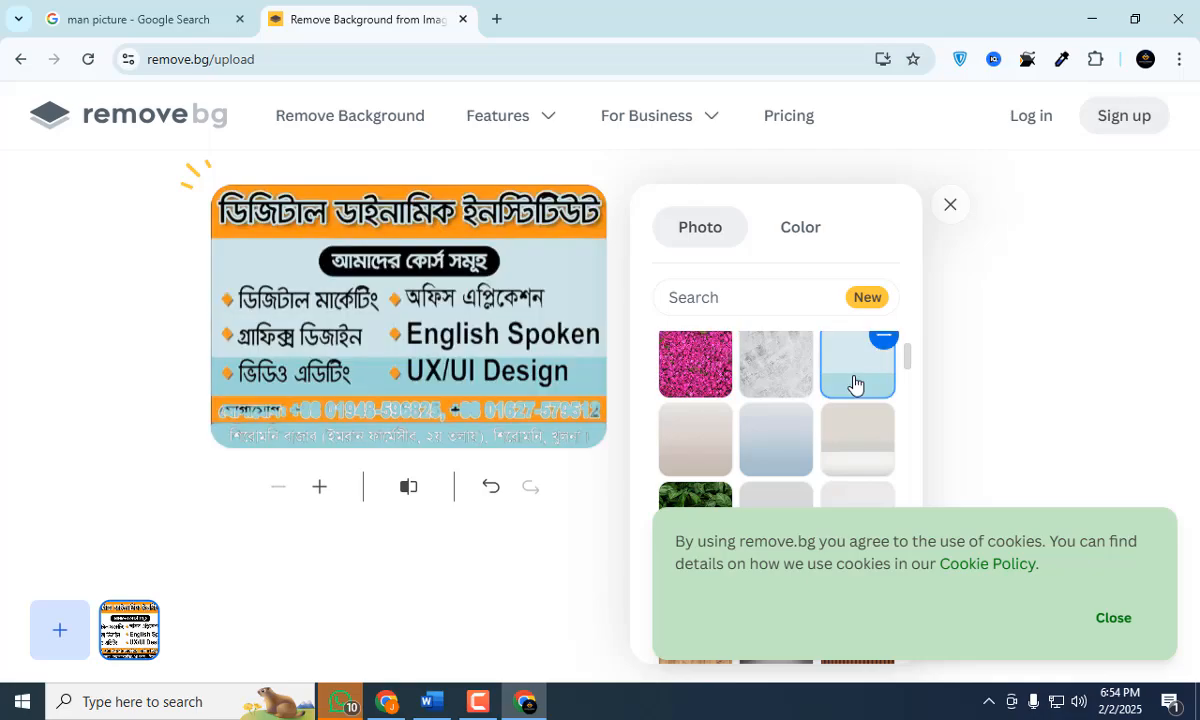
scroll(820, 375, "down", 5)
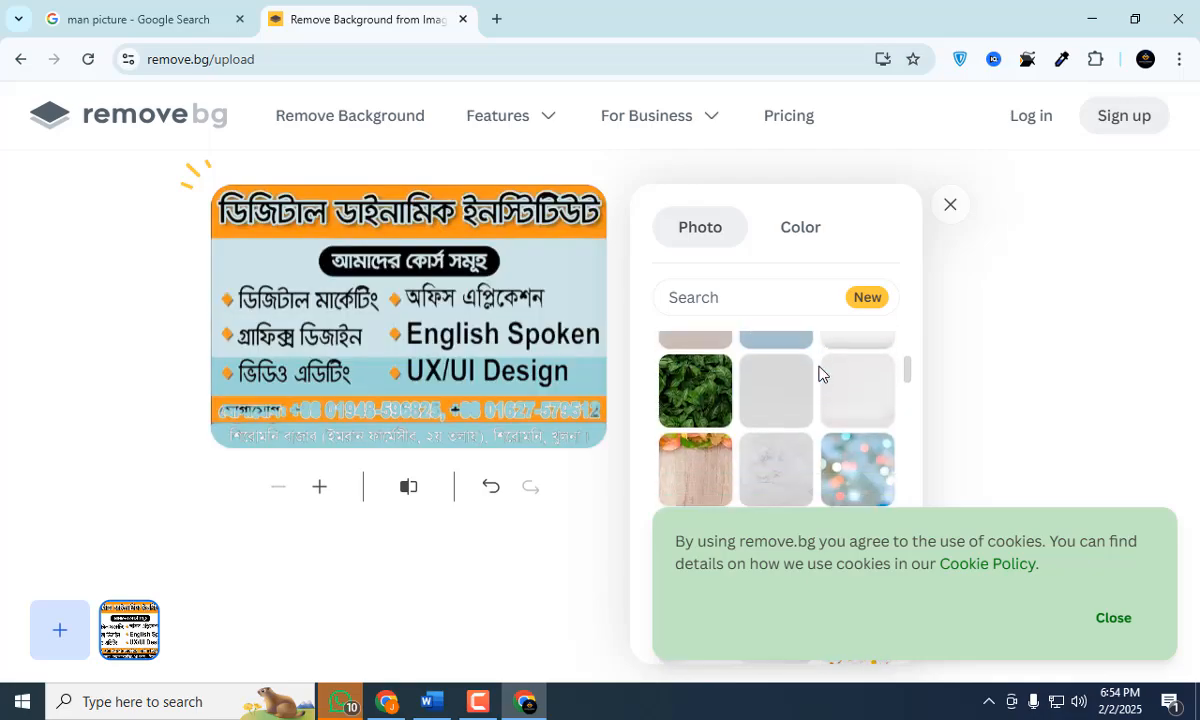
left_click(1113, 617)
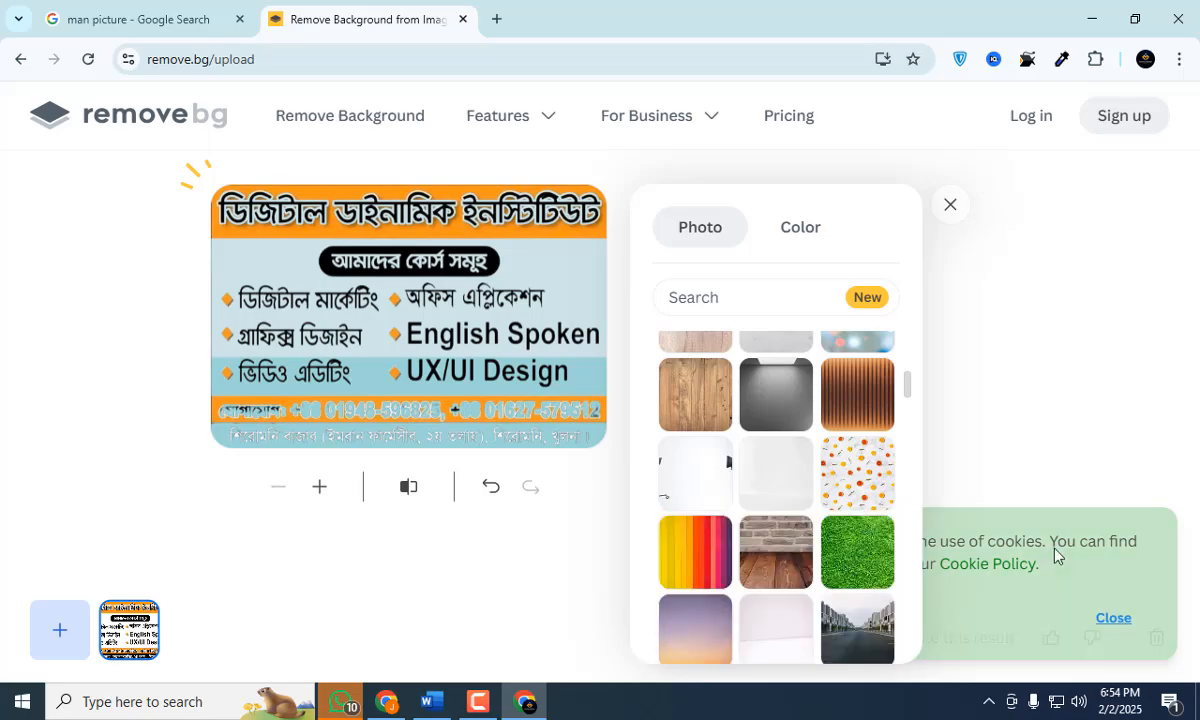
left_click(949, 206)
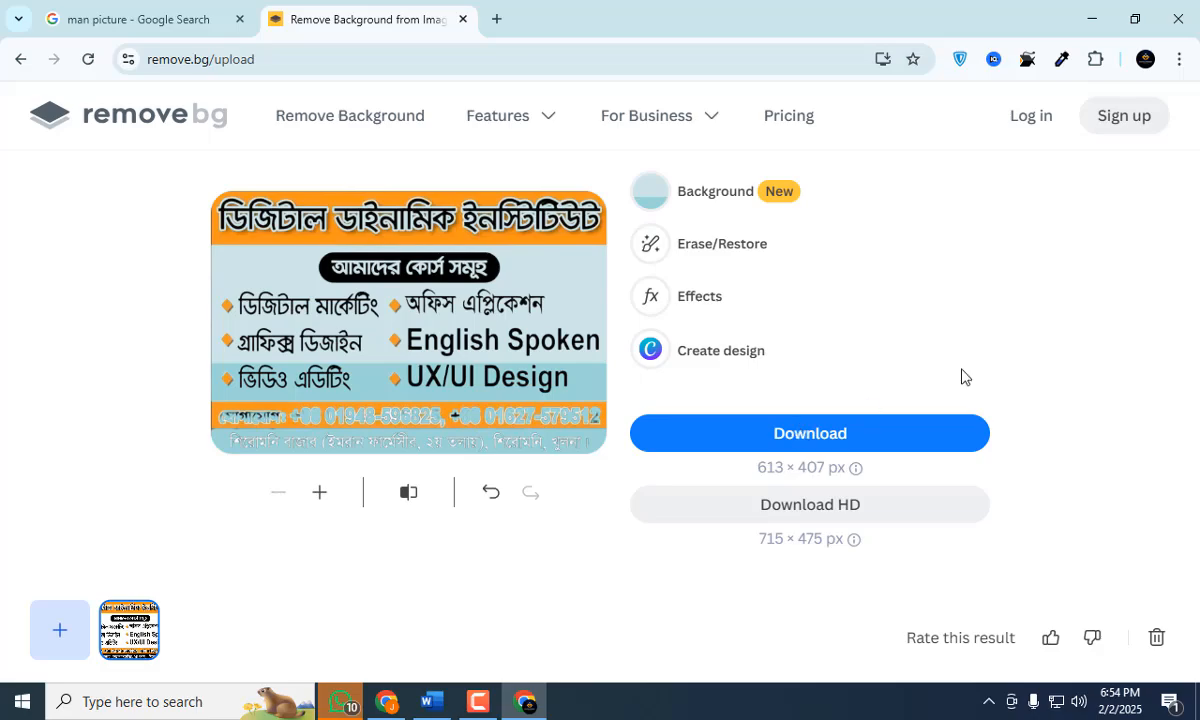
Close the remove.bg page and minimise the browser to return to the desktop.
left_click(466, 20)
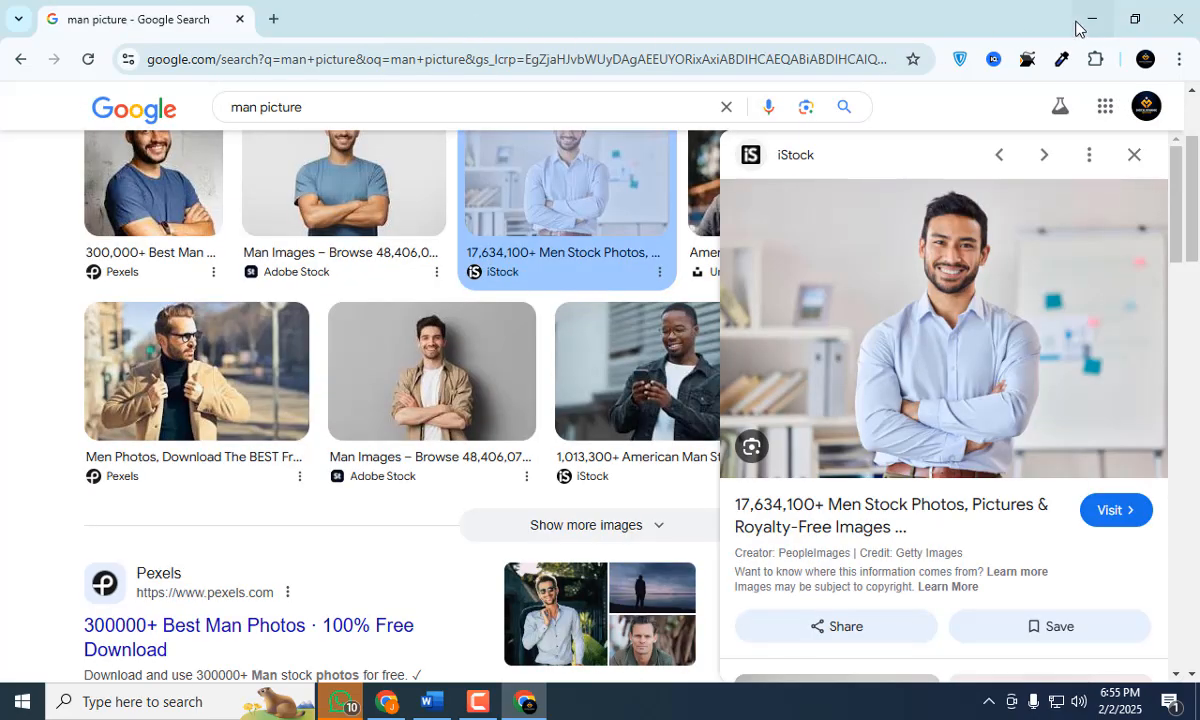
left_click(1082, 24)
left_click(478, 701)
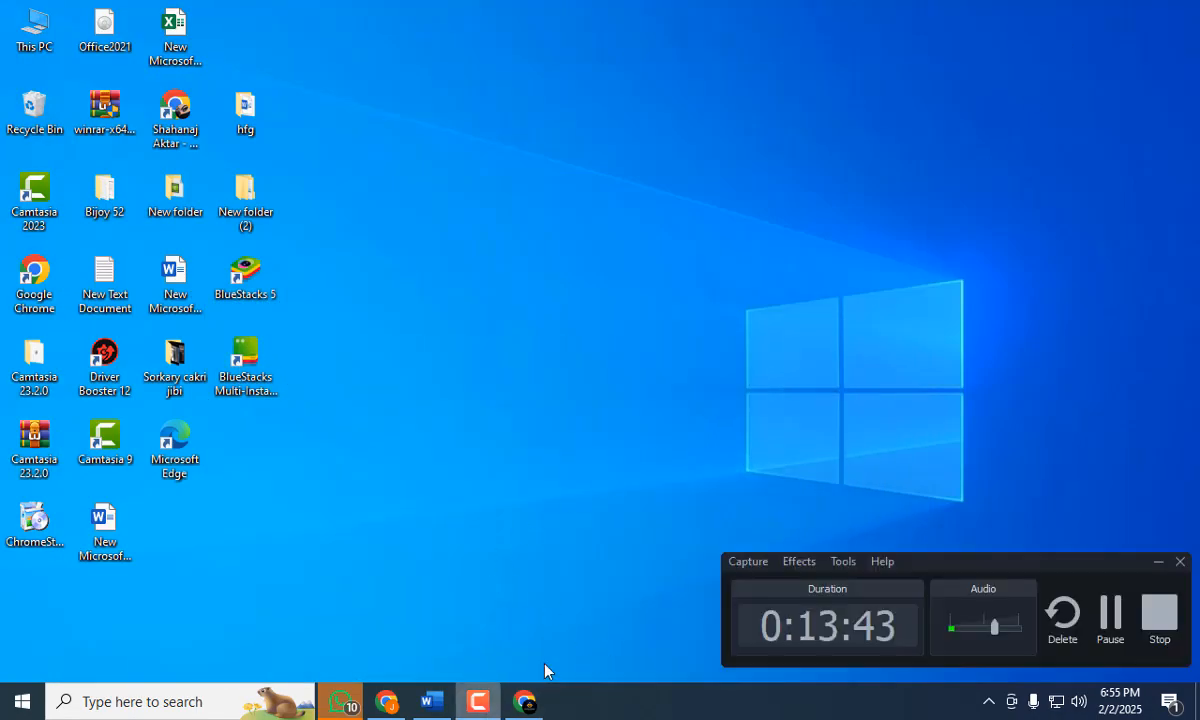